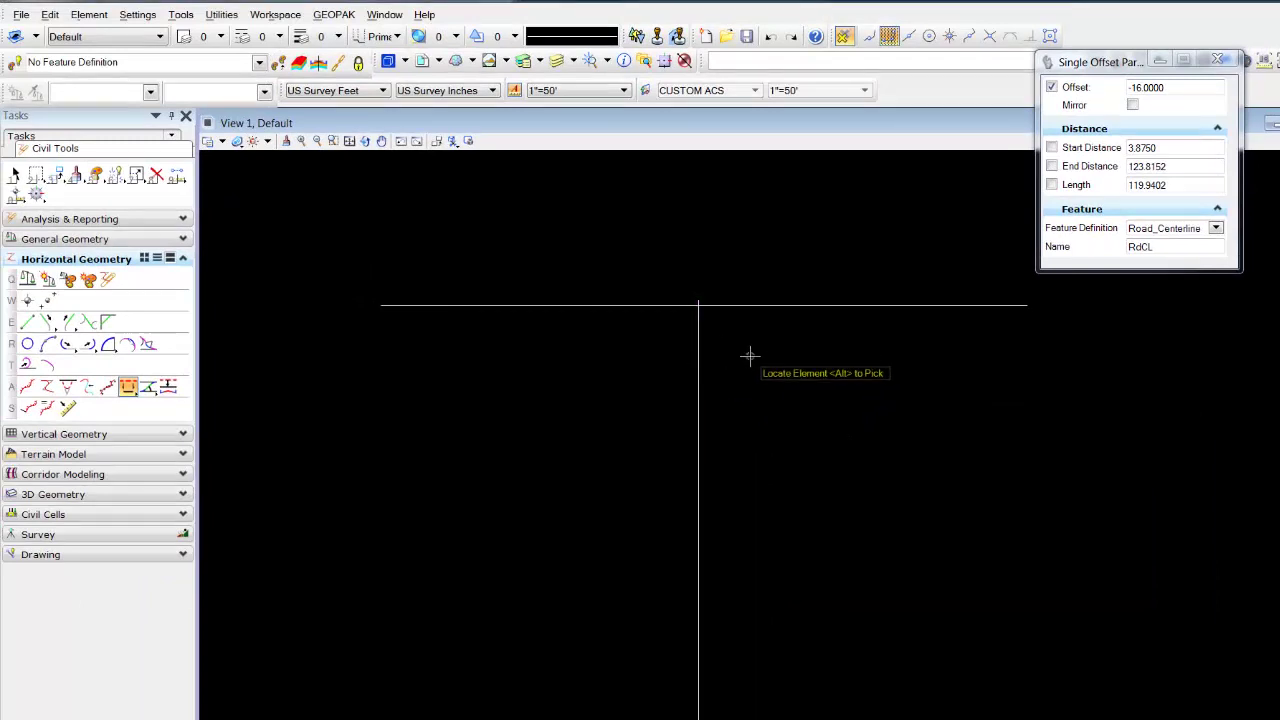
# Offset the vertical road line into a 325 ft RdCL centerline starting at the intersection, zero offset
pyautogui.click(700, 369)
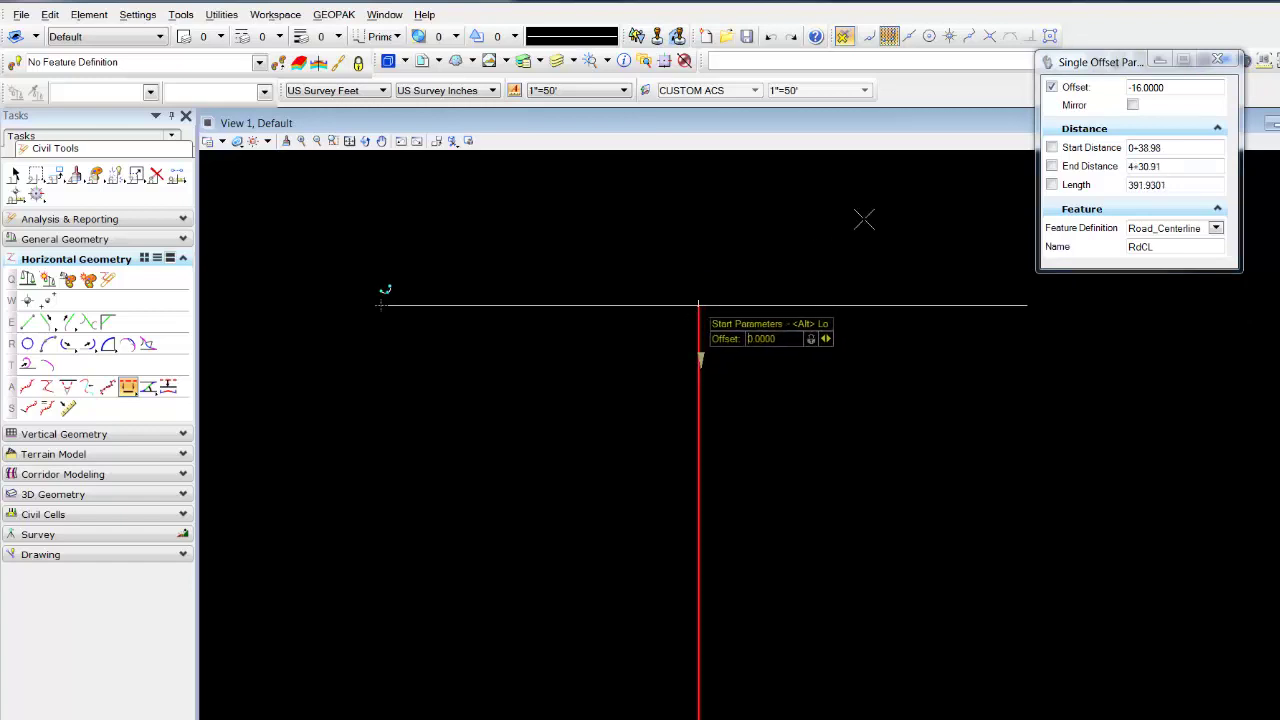
pyautogui.click(990, 36)
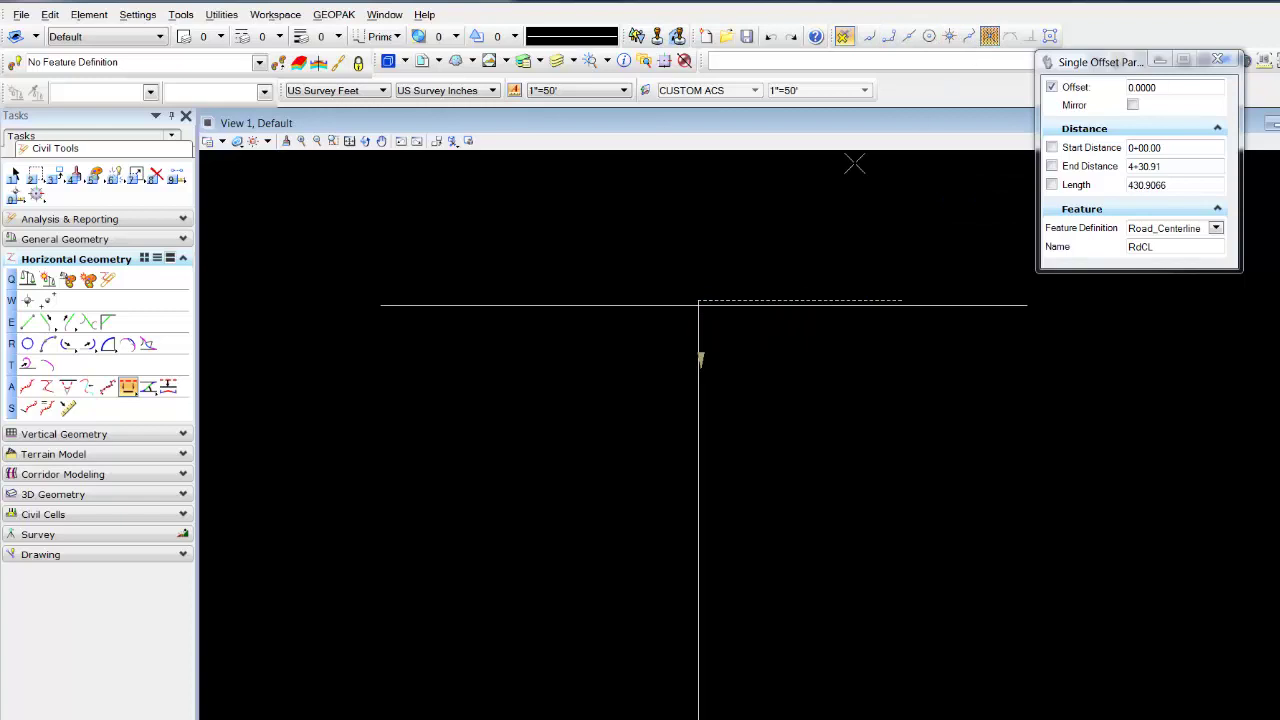
pyautogui.click(701, 306)
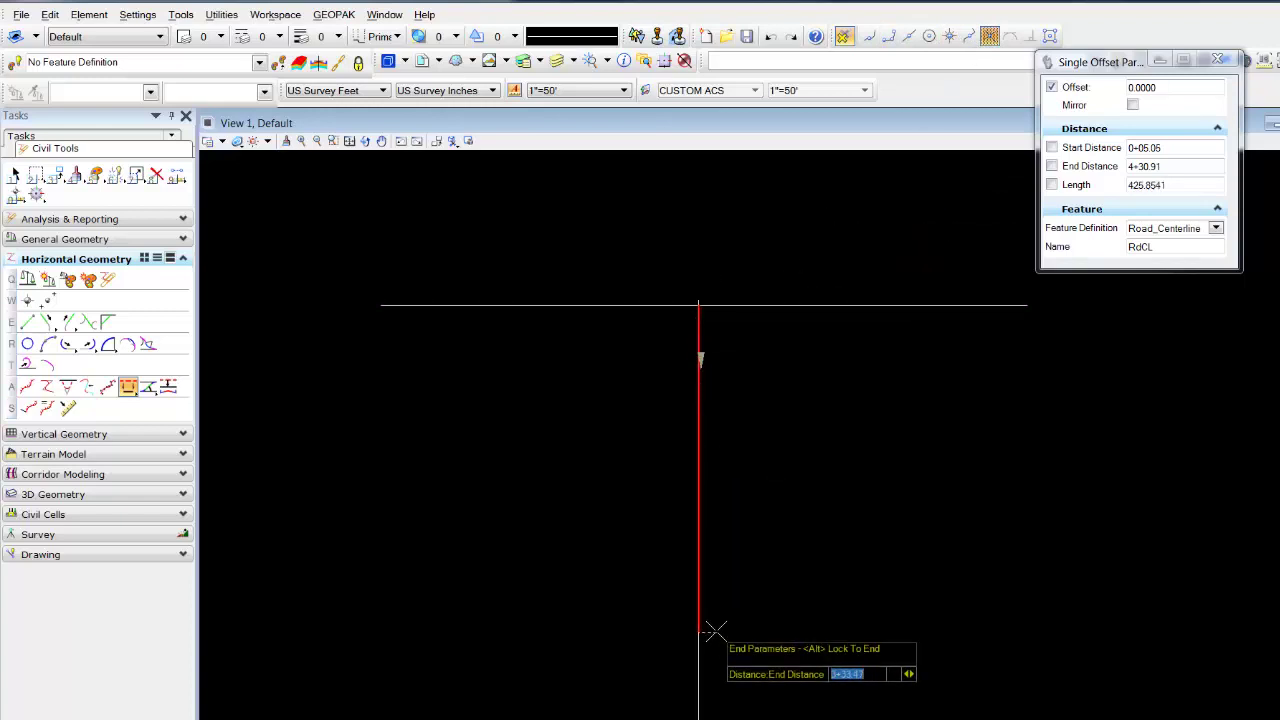
pyautogui.press('Right')
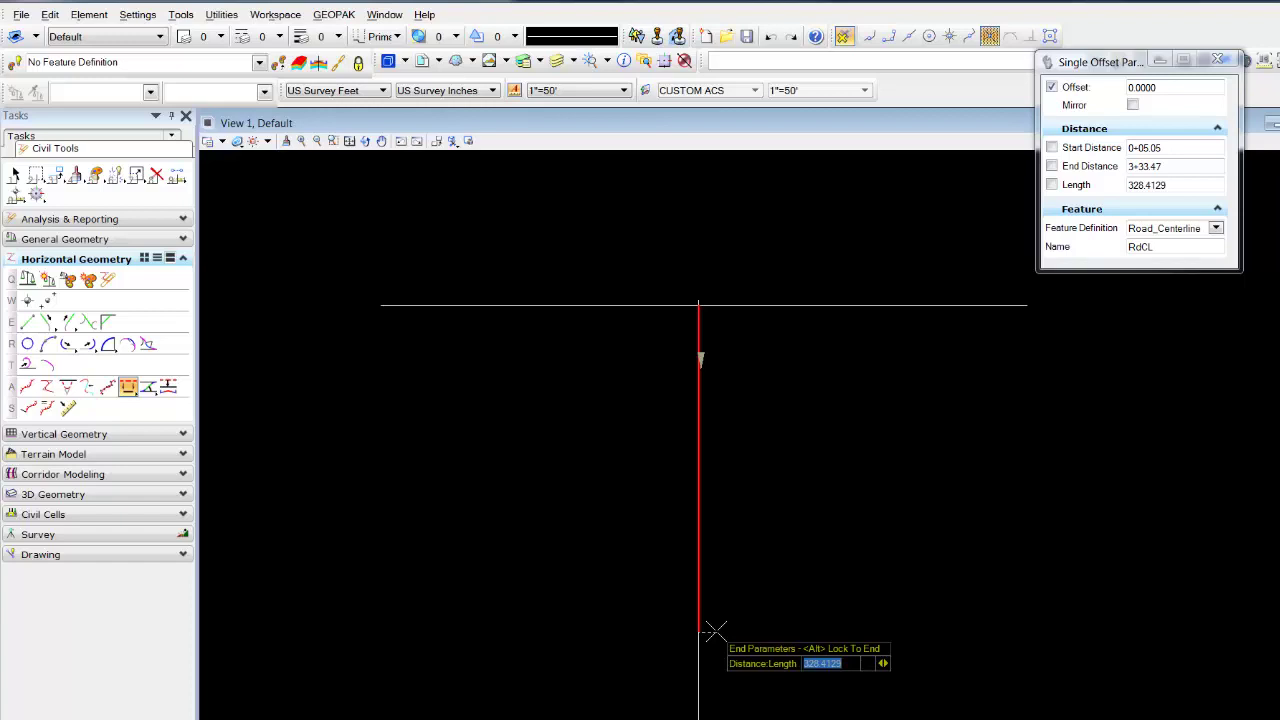
pyautogui.write('325')
pyautogui.press('Return')
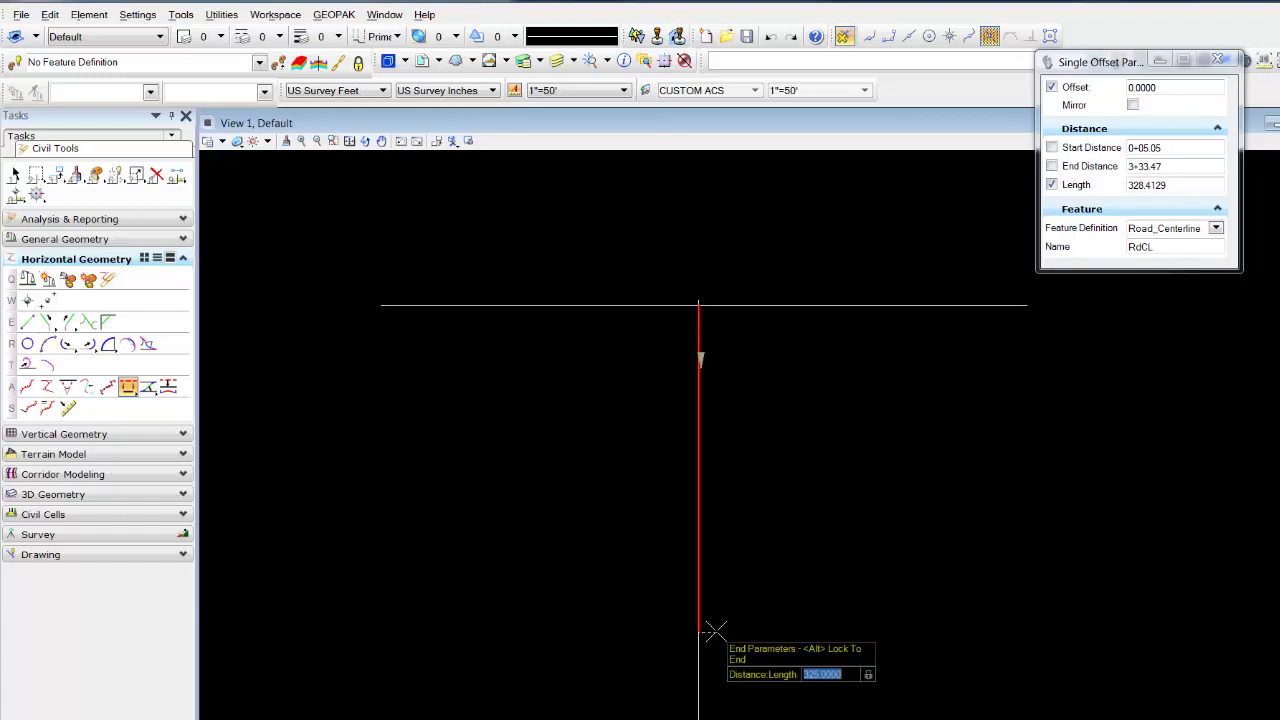
pyautogui.click(778, 660)
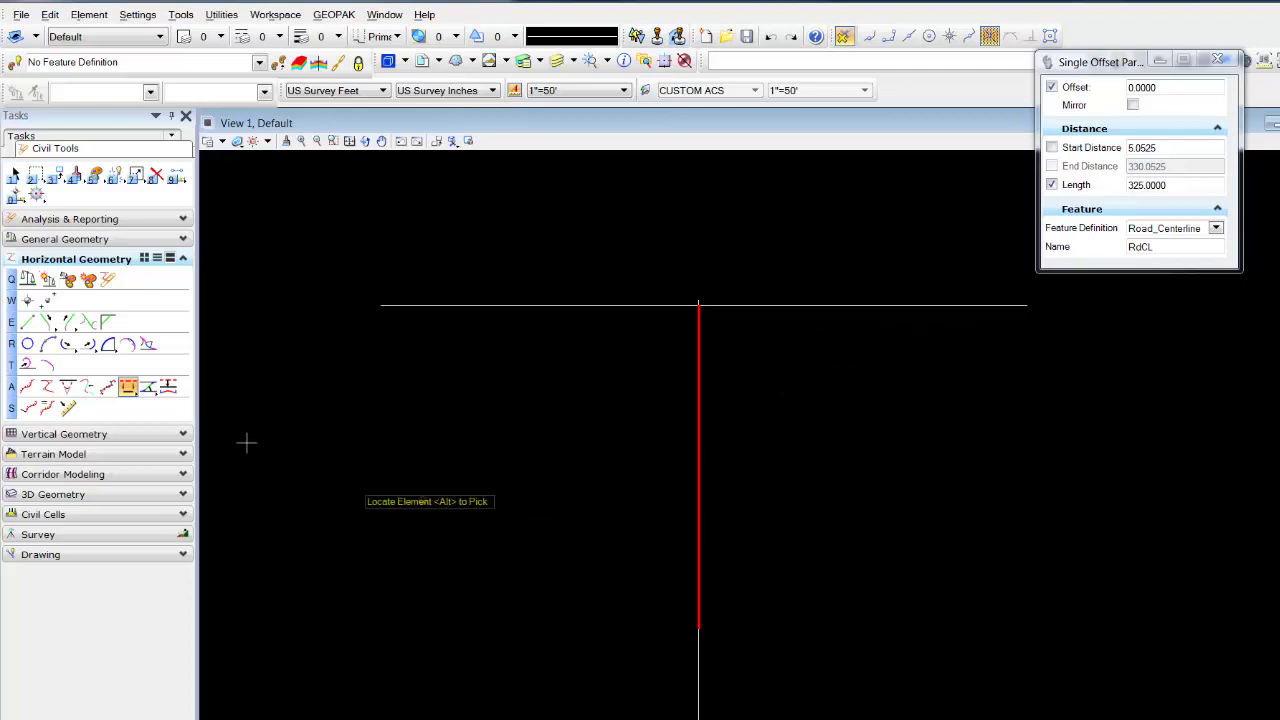
# Restart partial single offset with feature Road_Hinge and name Seam-R
pyautogui.moveTo(138, 399); pyautogui.dragTo(178, 419)
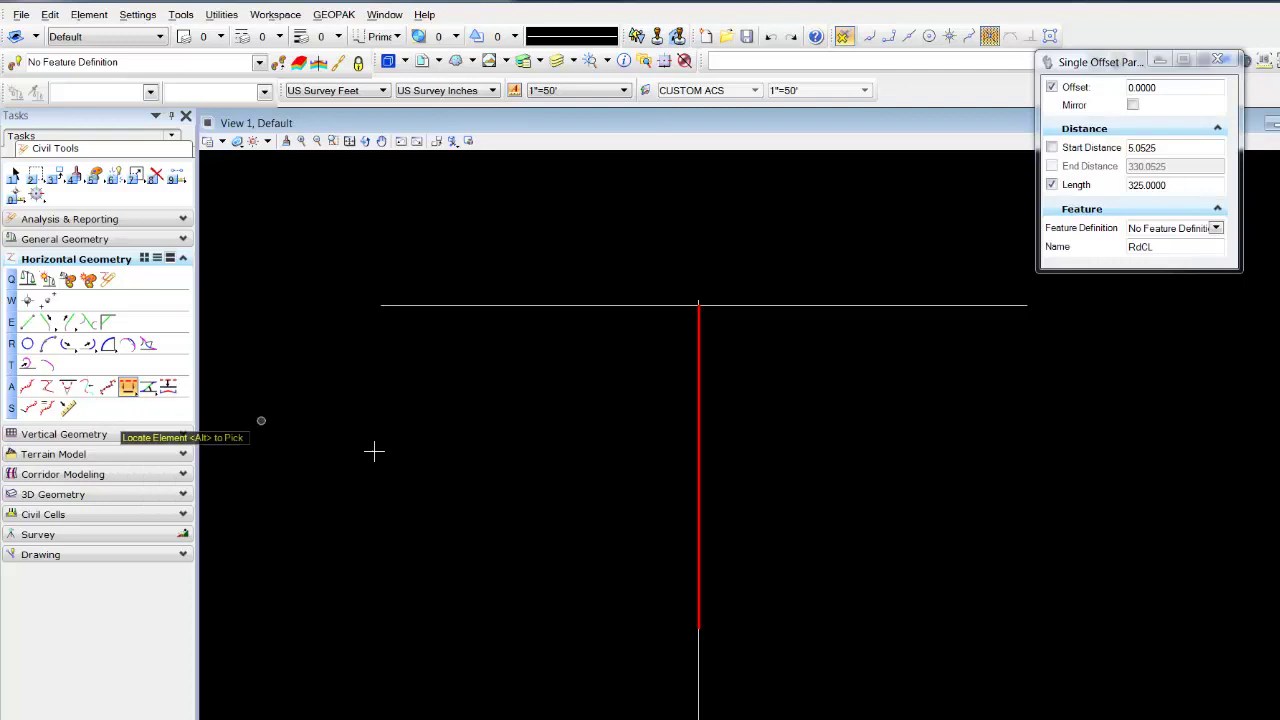
pyautogui.click(1215, 229)
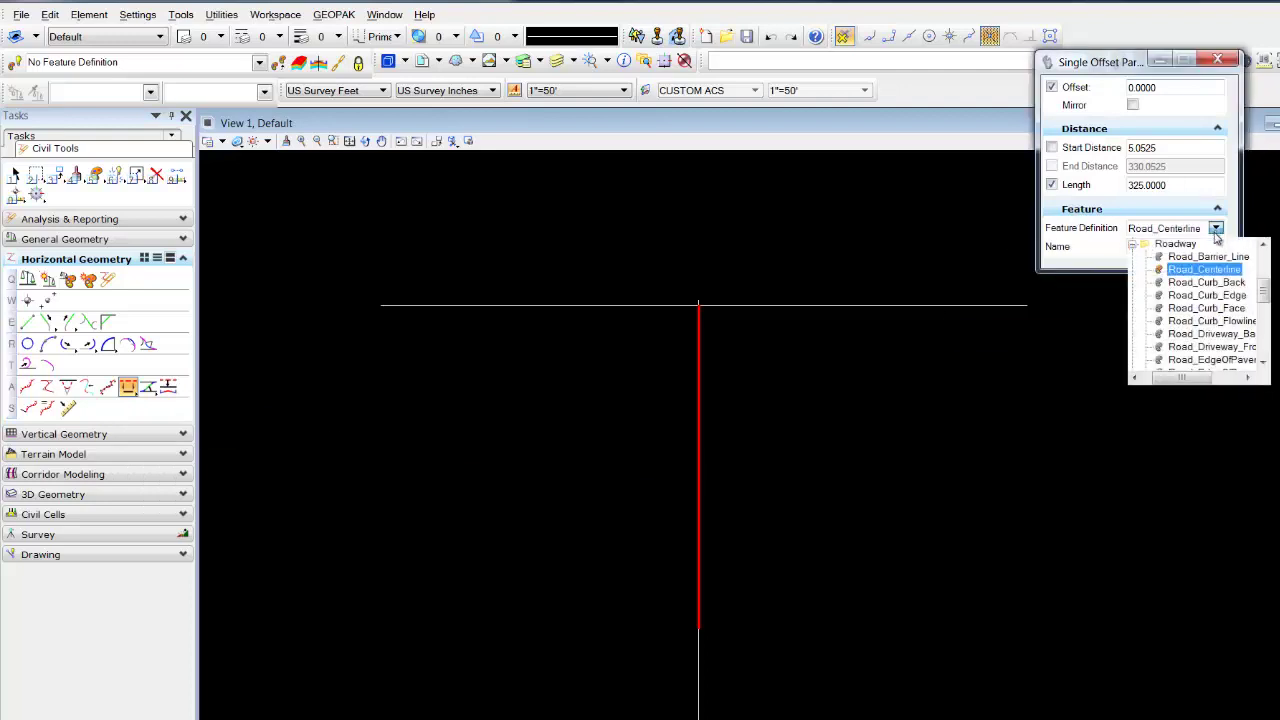
pyautogui.moveTo(1263, 292); pyautogui.dragTo(1263, 315)
pyautogui.click(1222, 322)
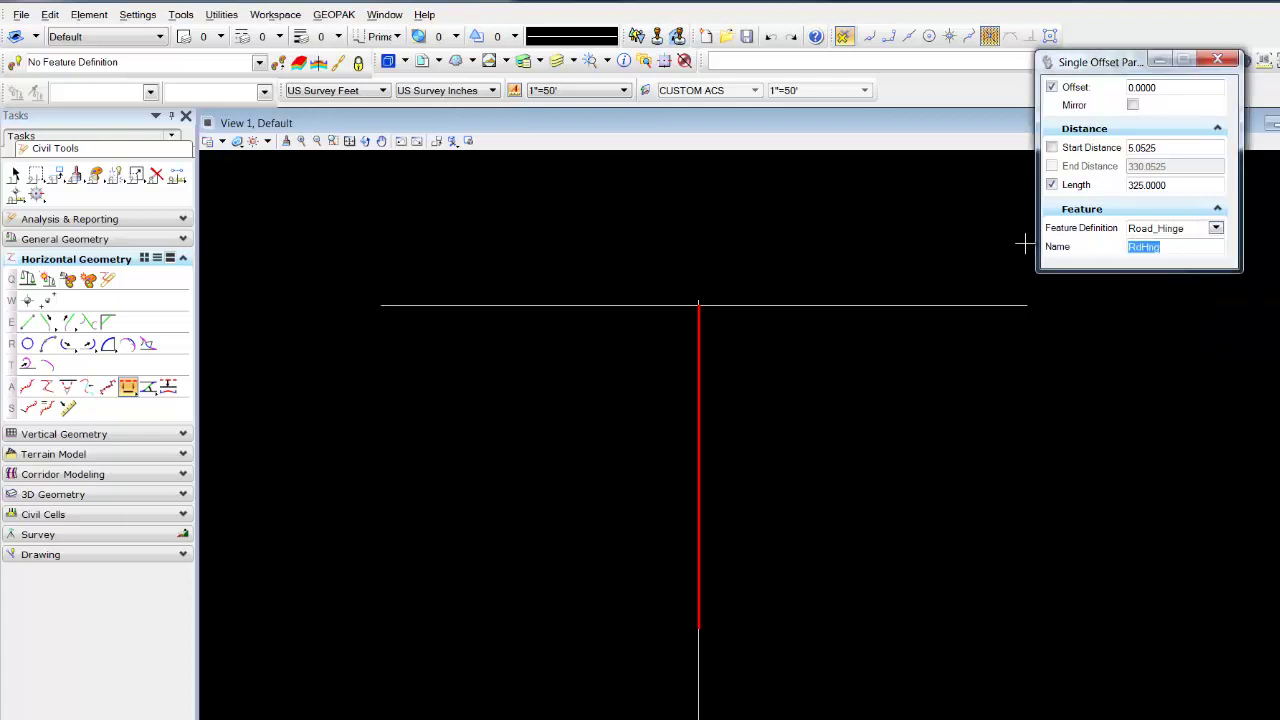
pyautogui.write('Seam-R')
# Place a 250 ft Seam-R along the horizontal line, running right from the intersection
pyautogui.click(788, 305)
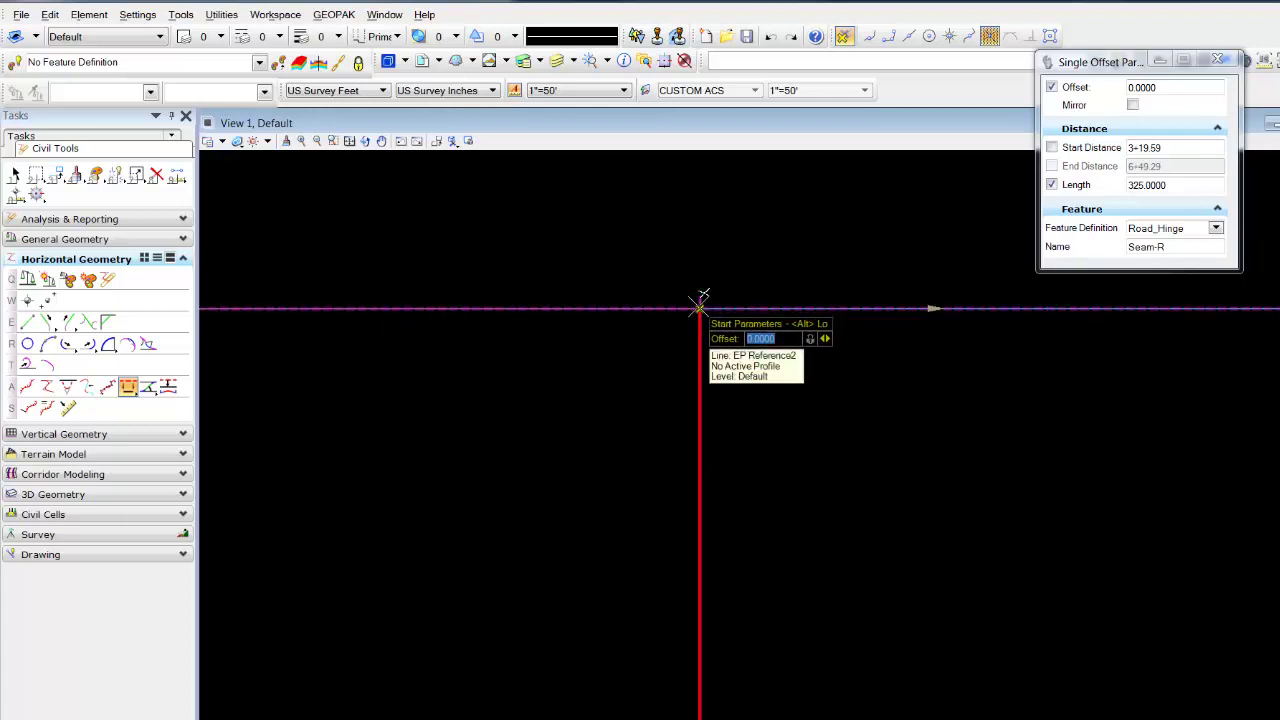
pyautogui.click(702, 298)
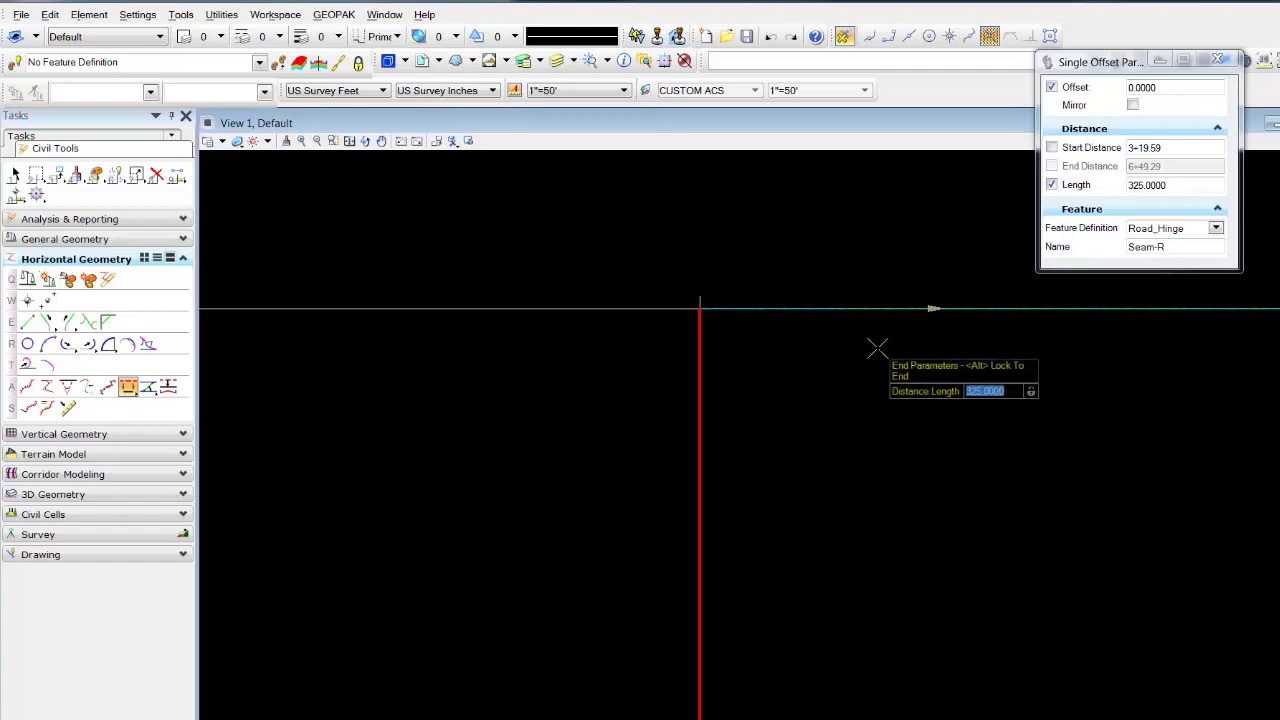
pyautogui.scroll(-3, 845, 360)
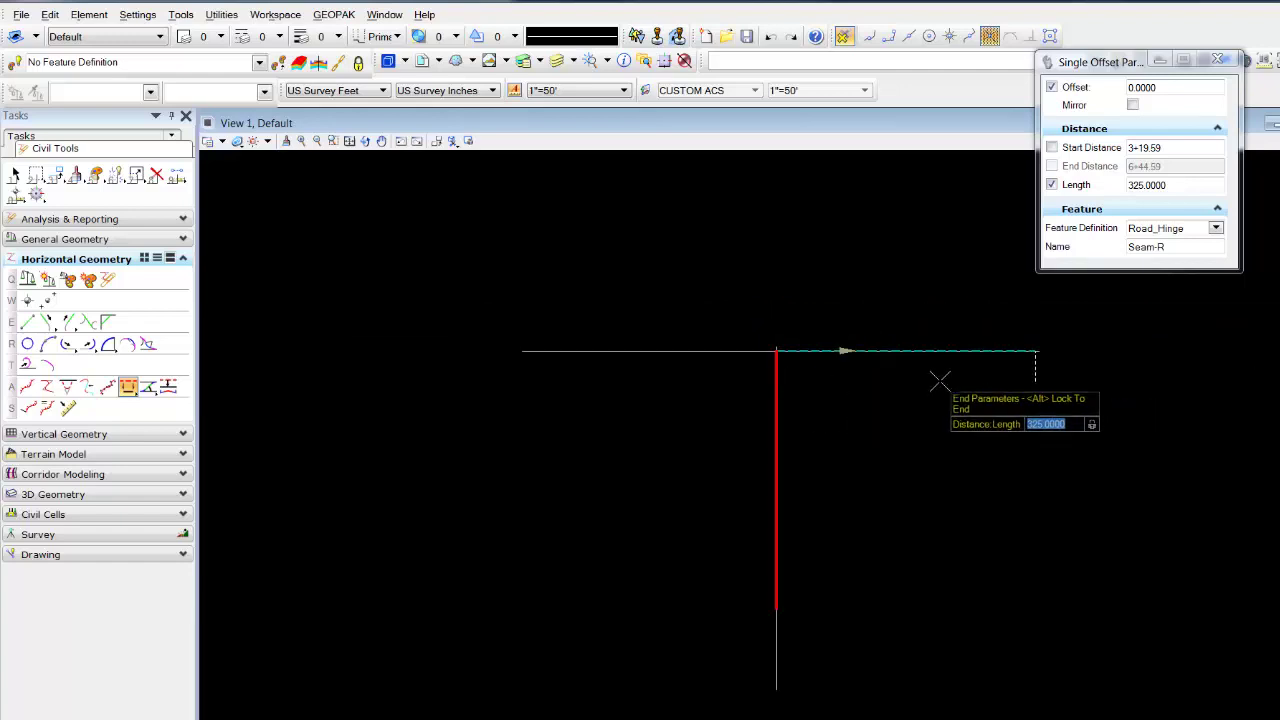
pyautogui.write('250')
pyautogui.press('Return')
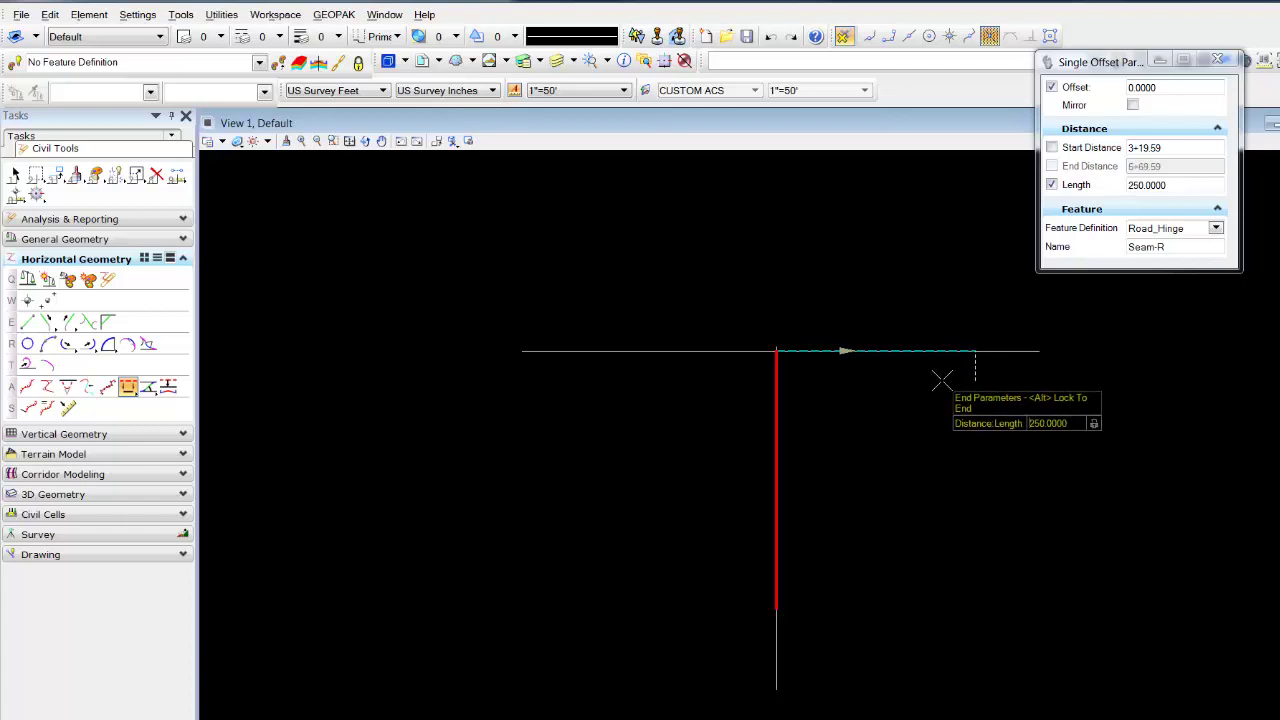
pyautogui.scroll(1, 940, 381)
pyautogui.click(934, 380)
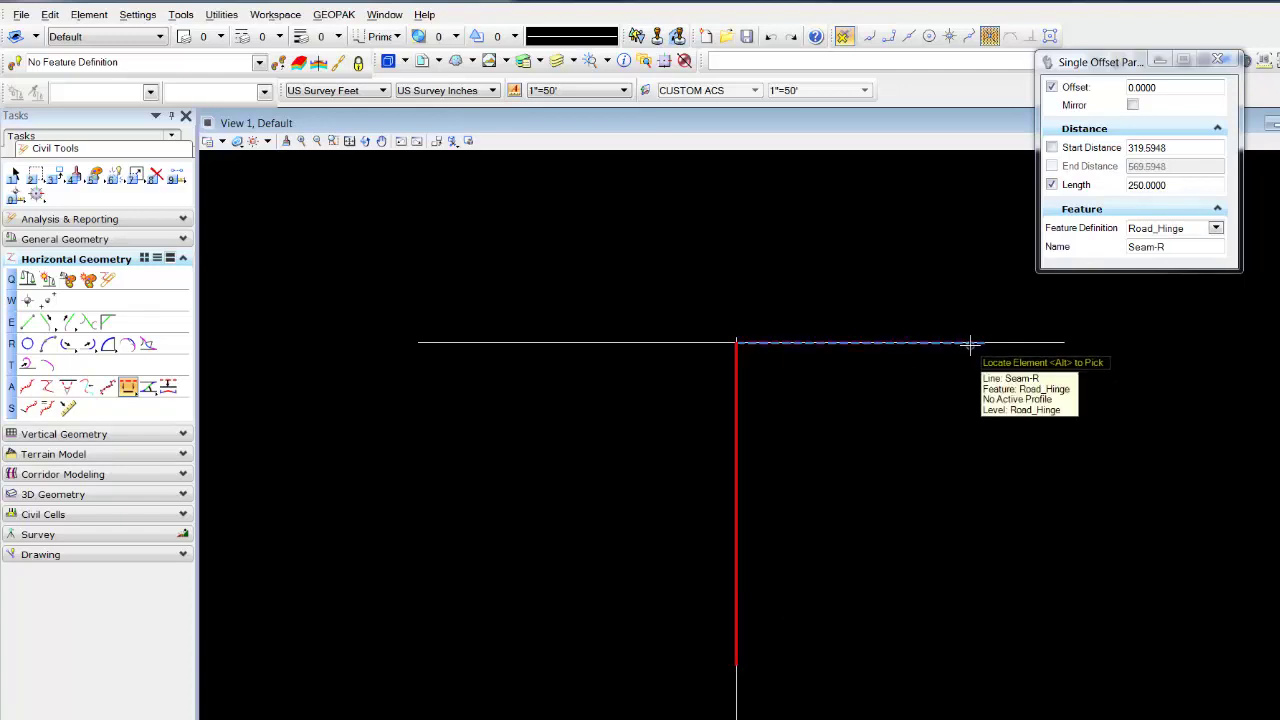
# Place the matching 250 ft Seam-R running left from the intersection
pyautogui.click(639, 343)
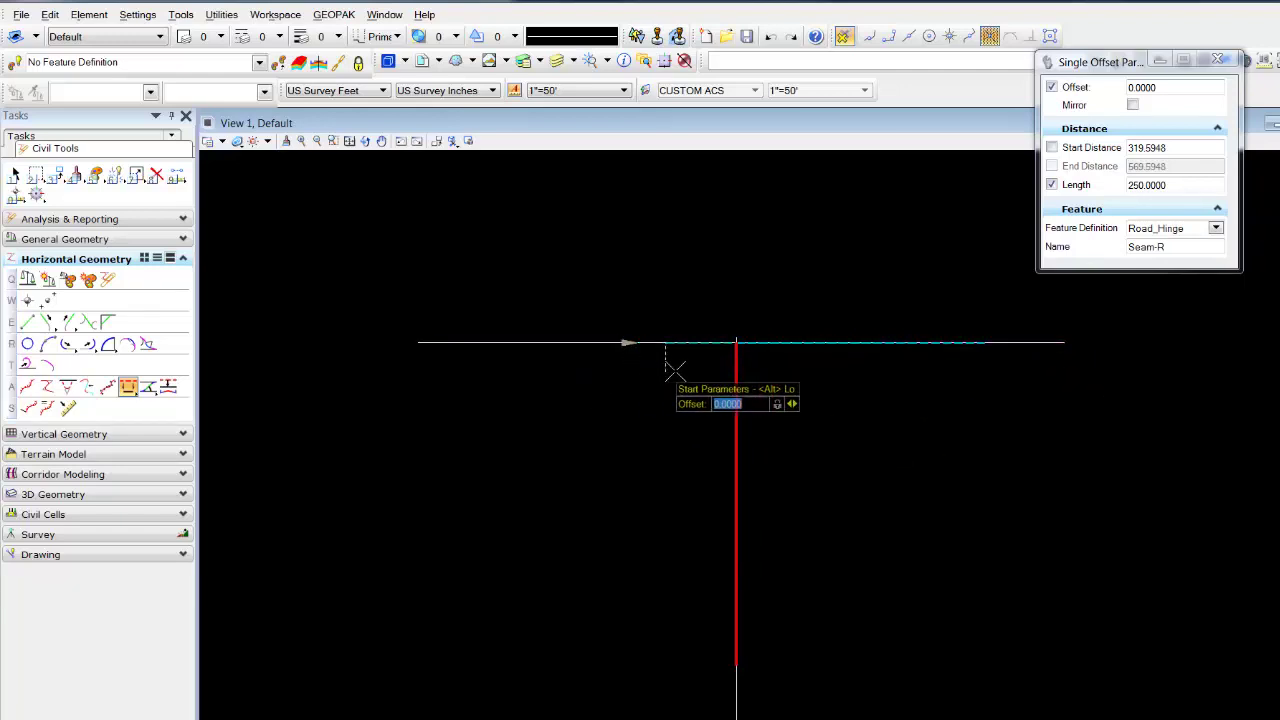
pyautogui.click(738, 342)
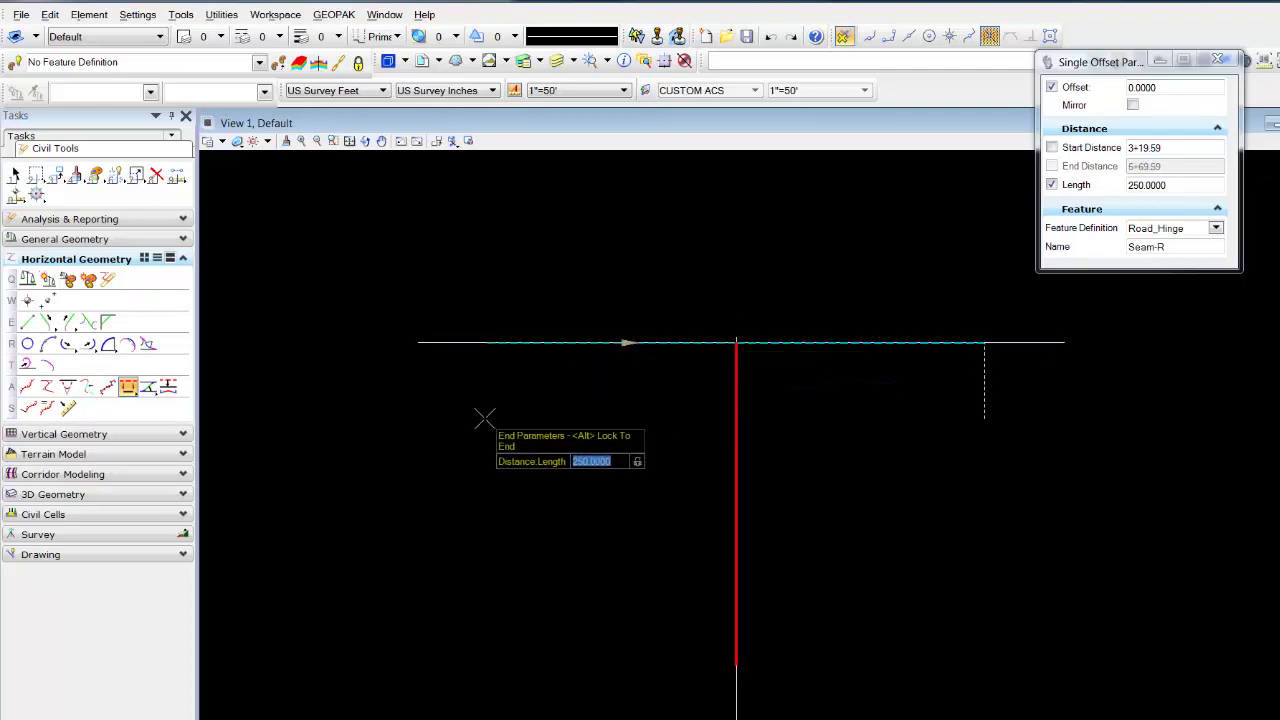
pyautogui.click(485, 425)
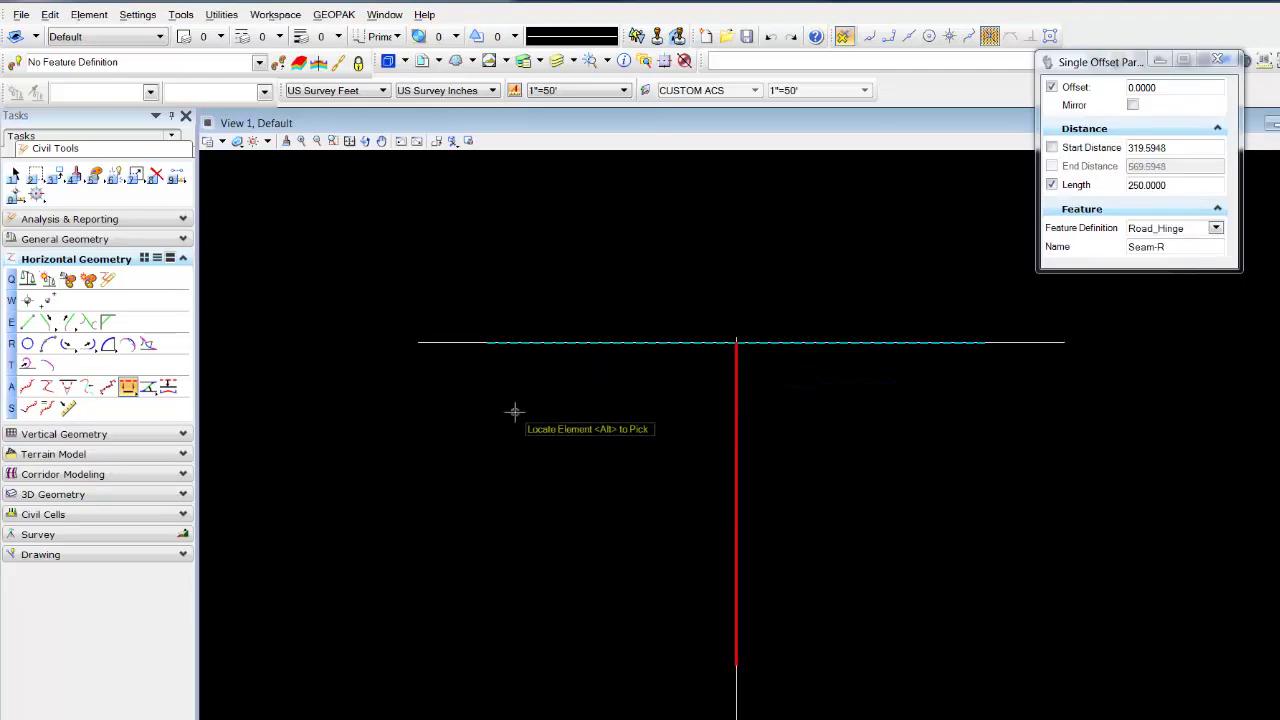
# Check the Seam-R and centerline lengths by selecting them, then start Arc Between Elements
pyautogui.click(16, 174)
pyautogui.click(580, 345)
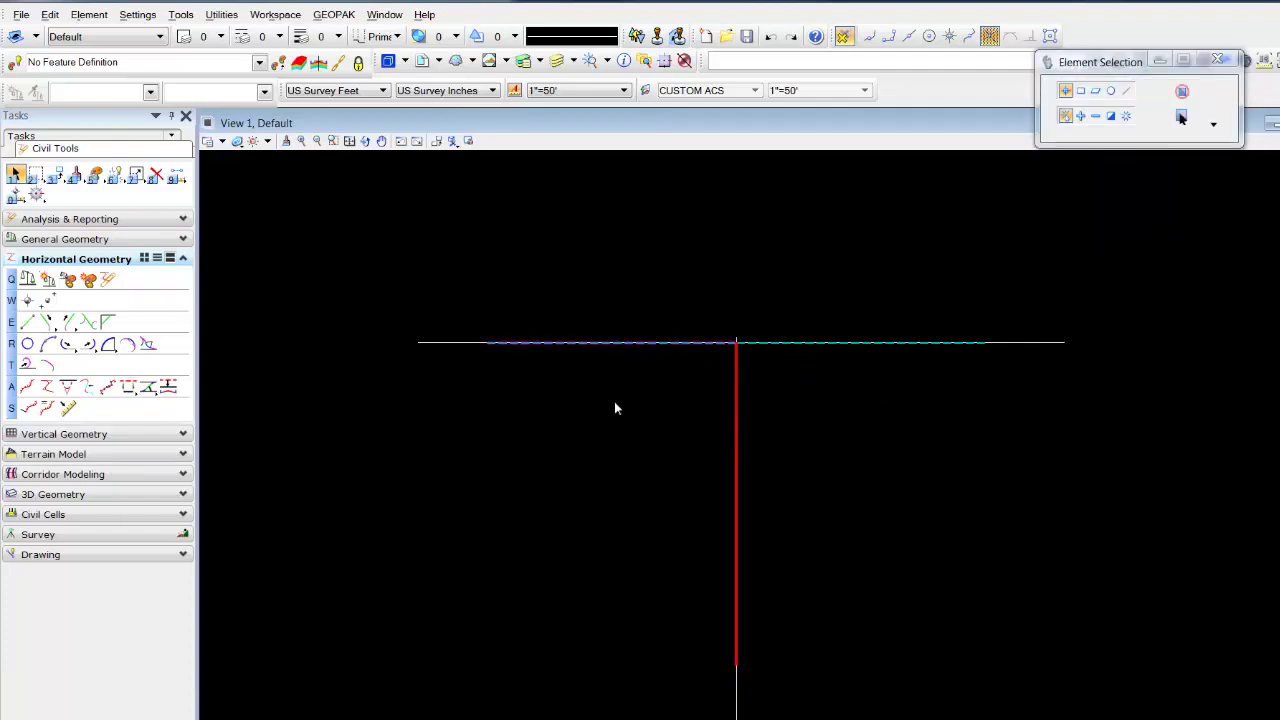
pyautogui.click(866, 345)
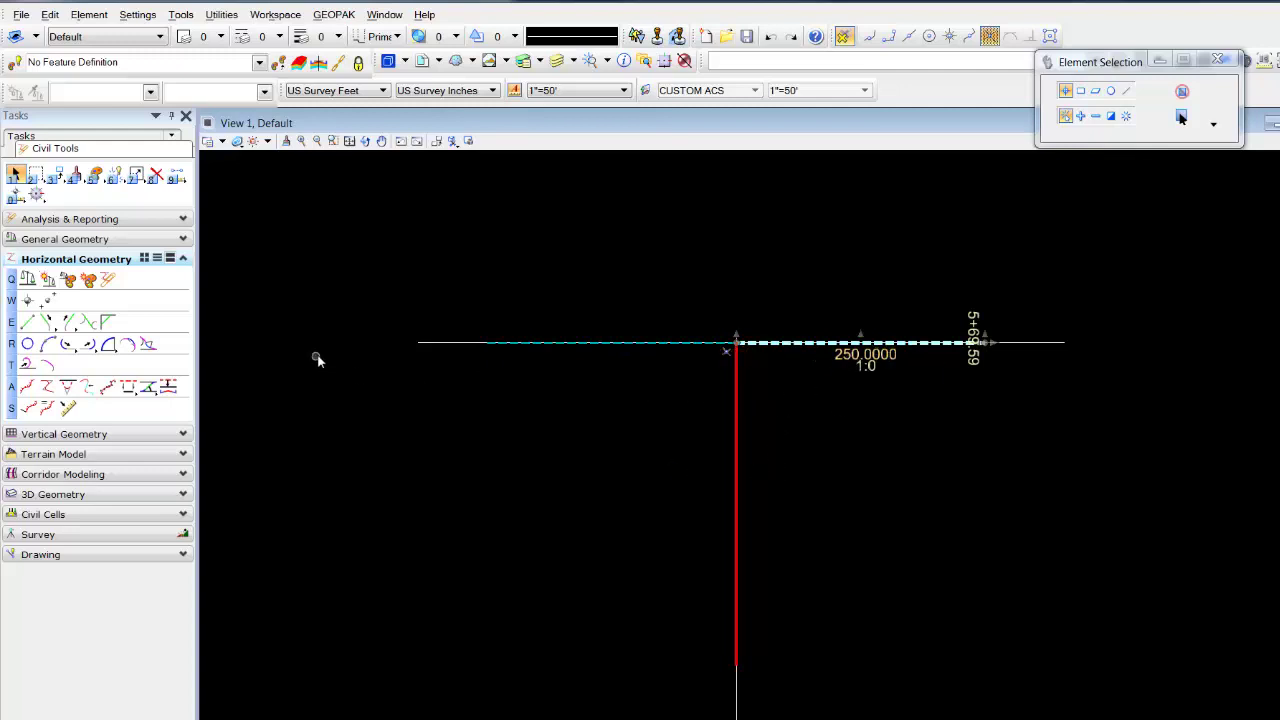
pyautogui.click(735, 452)
pyautogui.click(807, 343)
pyautogui.click(1048, 344)
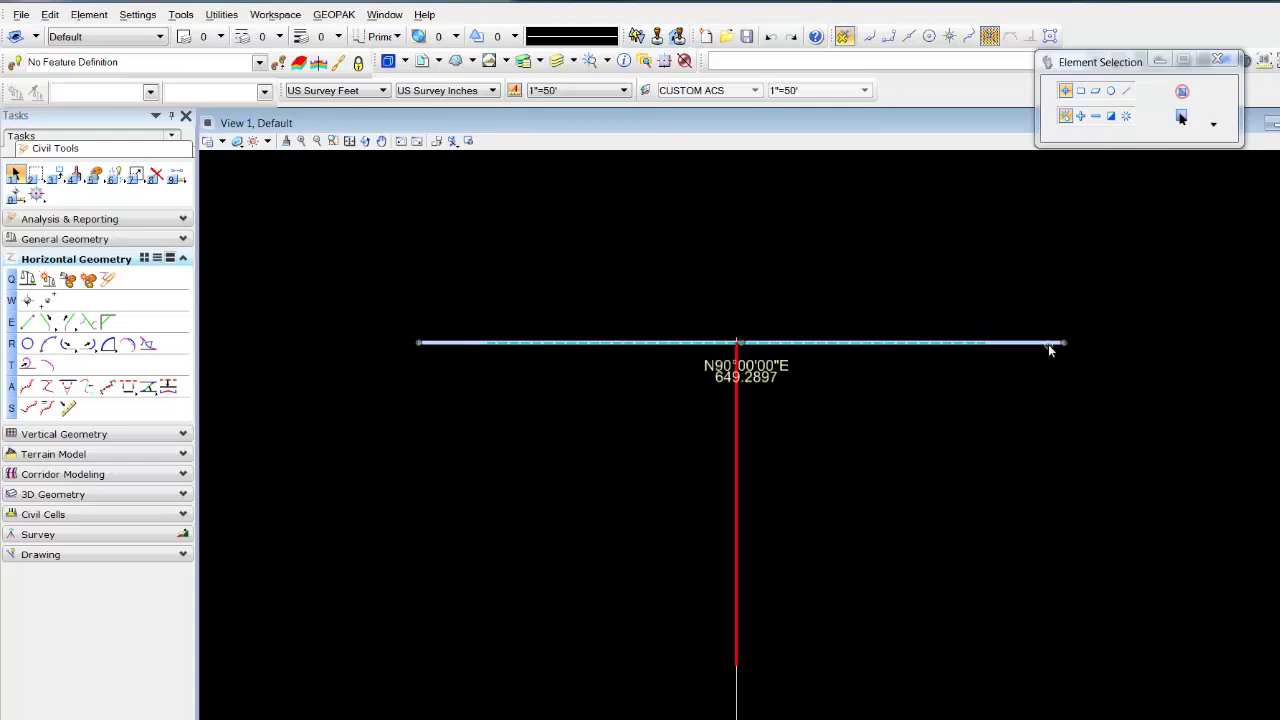
pyautogui.click(1020, 475)
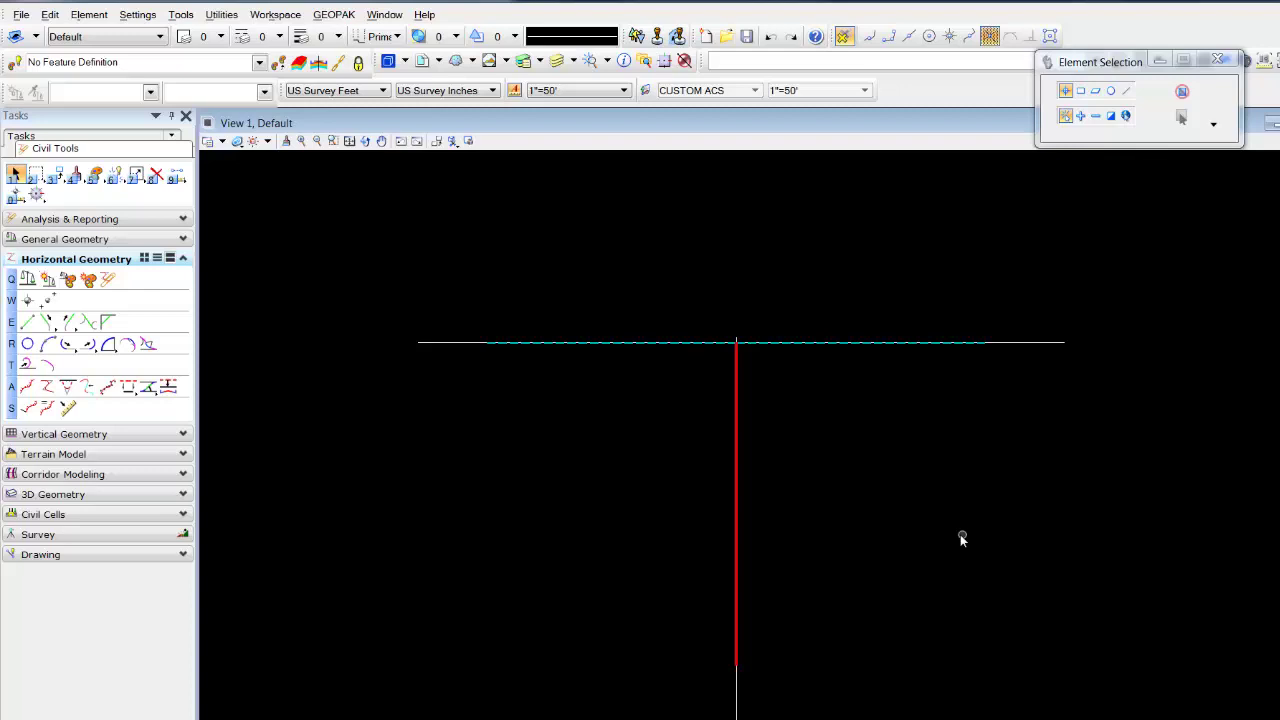
pyautogui.moveTo(98, 350); pyautogui.dragTo(222, 458)
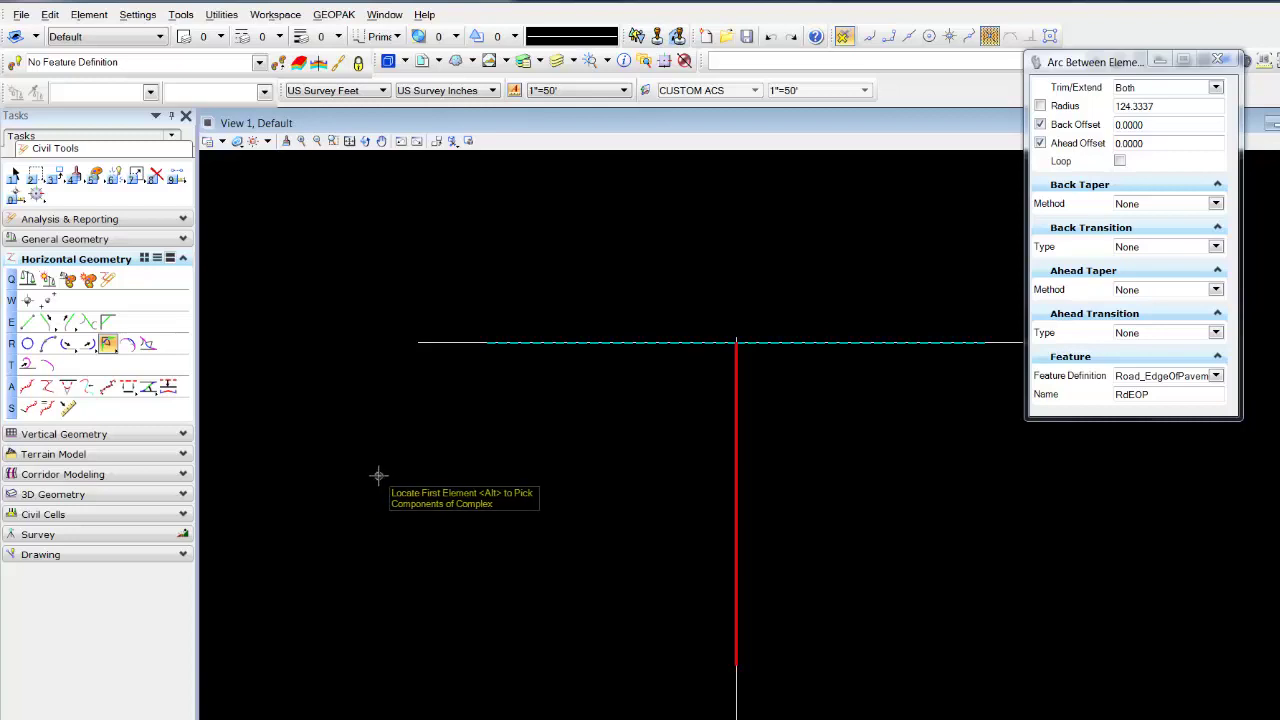
# Set back and ahead tapers to Ratio-Offset with 0 offsets, and centre the T-intersection
pyautogui.click(1216, 204)
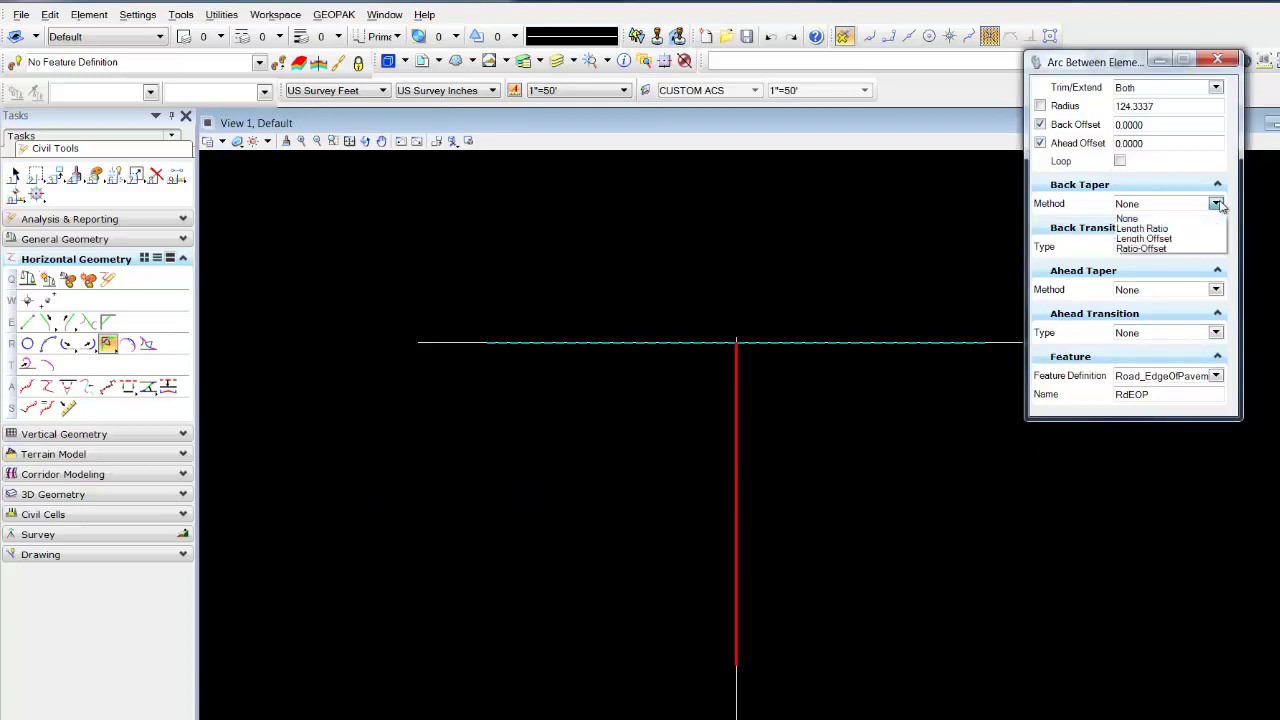
pyautogui.click(1142, 248)
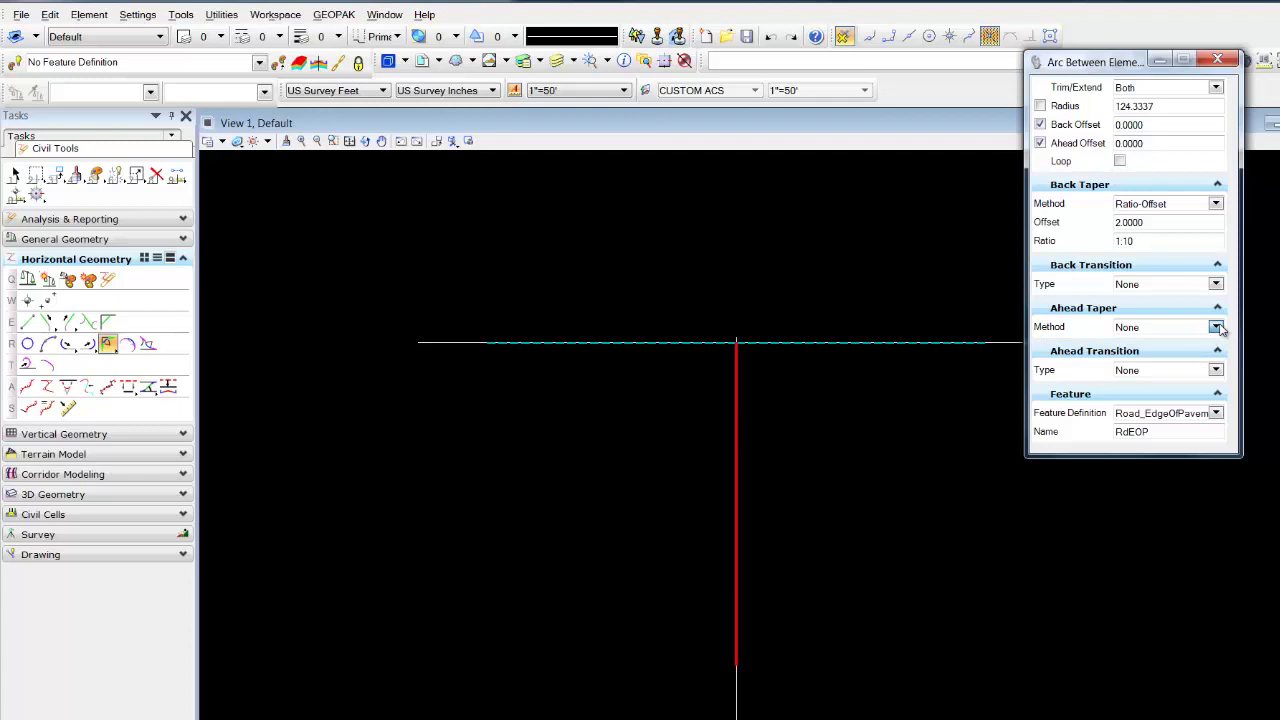
pyautogui.click(1216, 327)
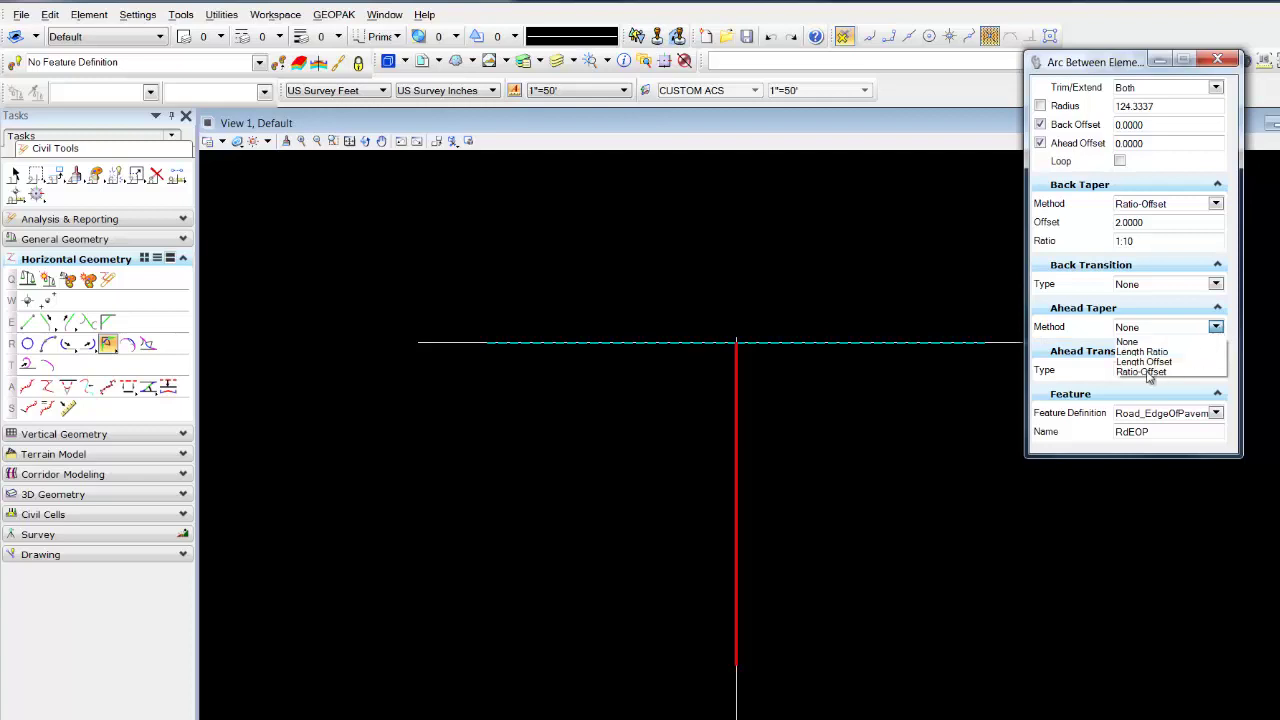
pyautogui.click(1148, 371)
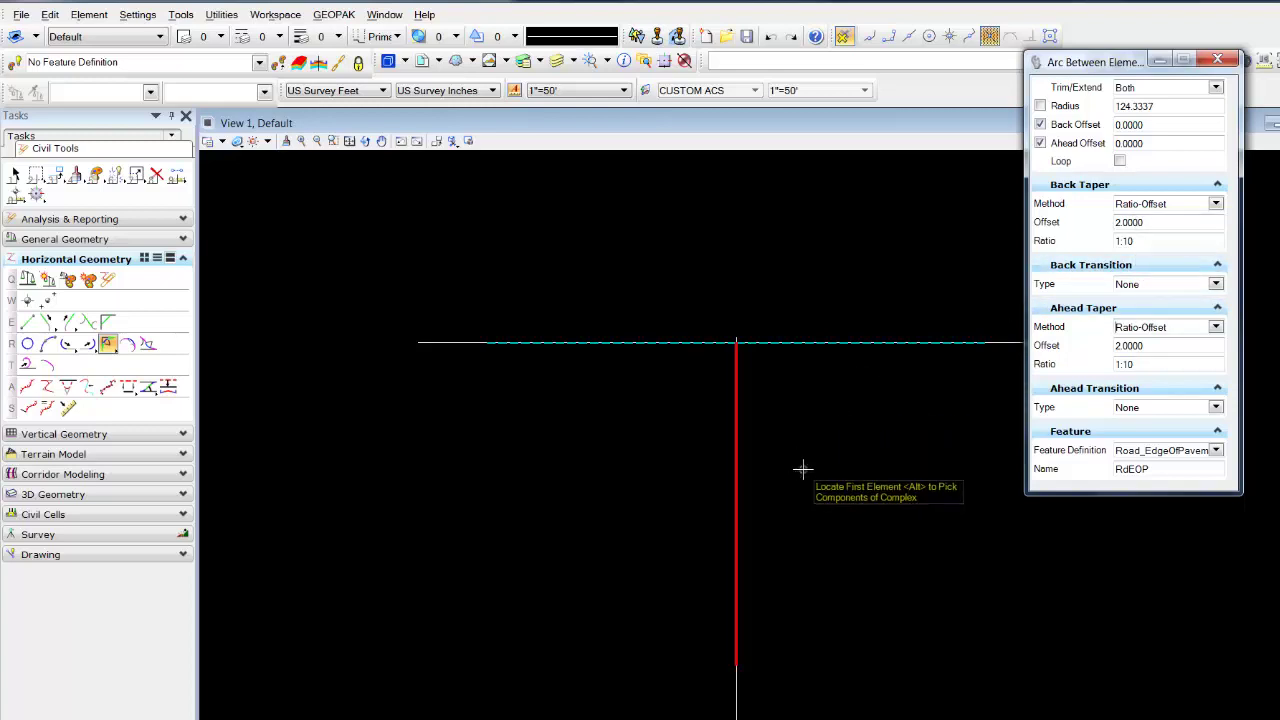
pyautogui.moveTo(1155, 223); pyautogui.dragTo(1052, 222)
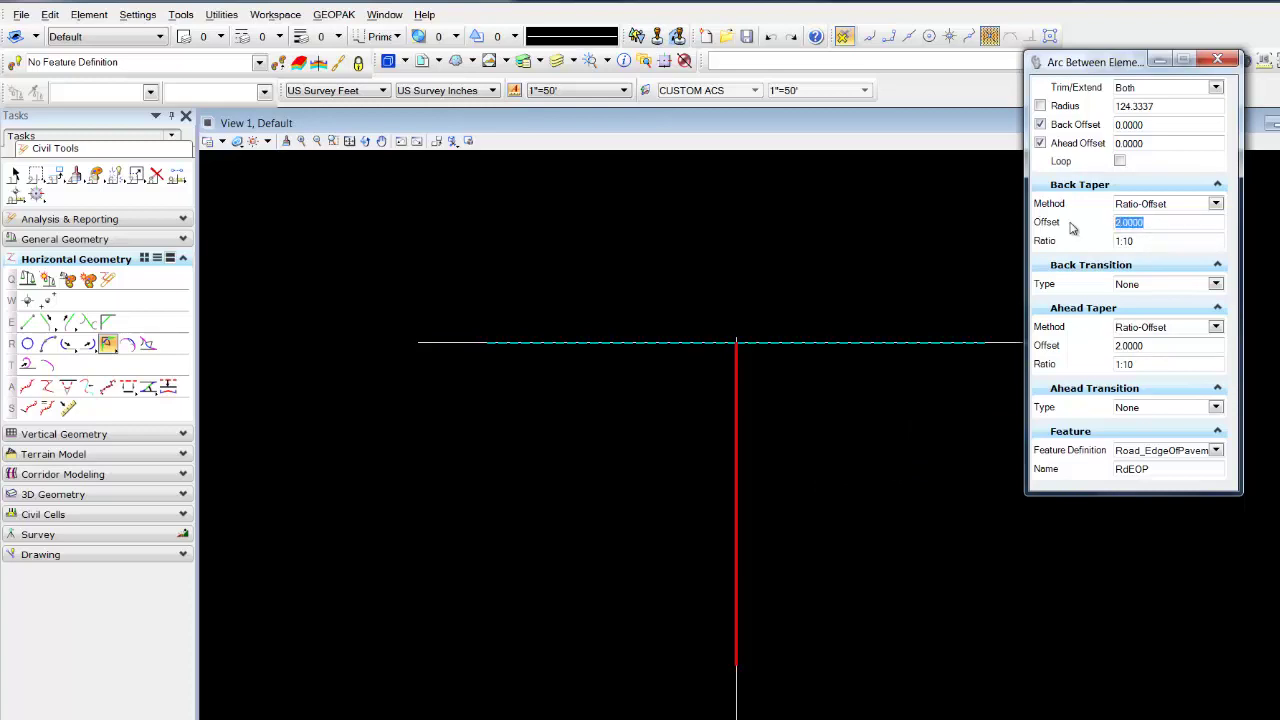
pyautogui.write('0')
pyautogui.press('Tab')
pyautogui.moveTo(1155, 346); pyautogui.dragTo(1078, 345)
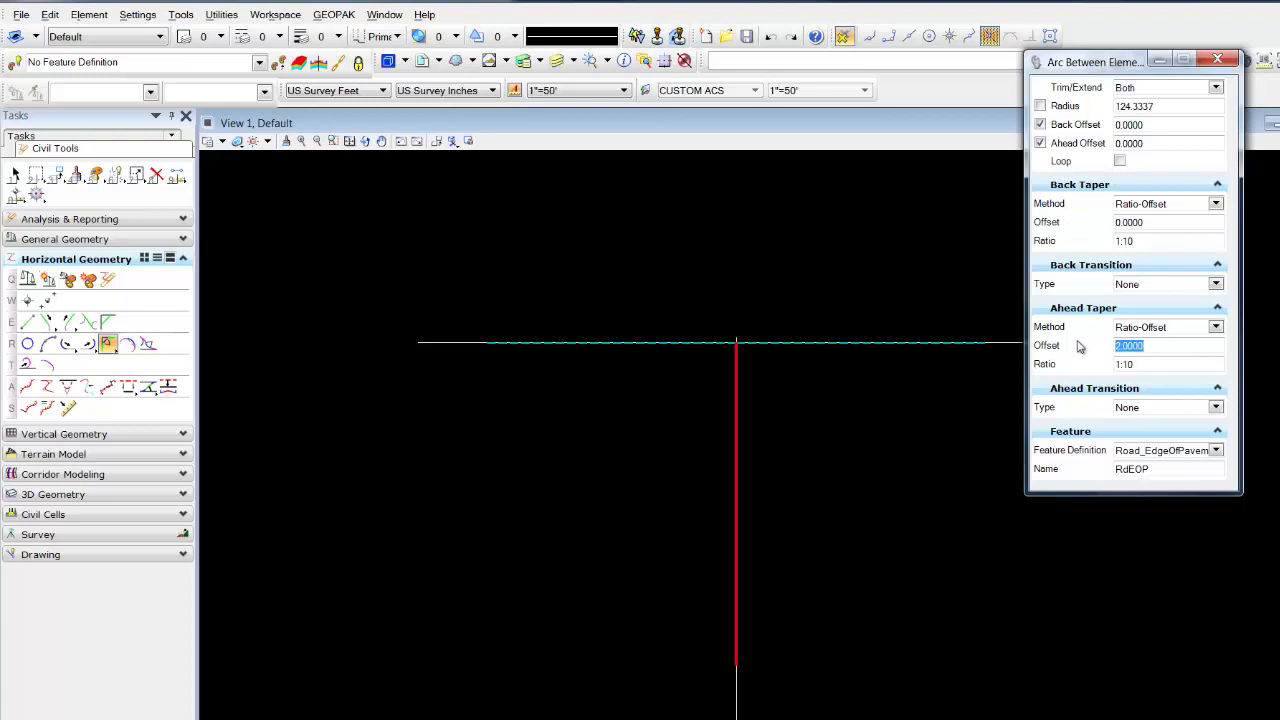
pyautogui.write('0')
pyautogui.press('Tab')
pyautogui.moveTo(1152, 246); pyautogui.dragTo(1117, 246)
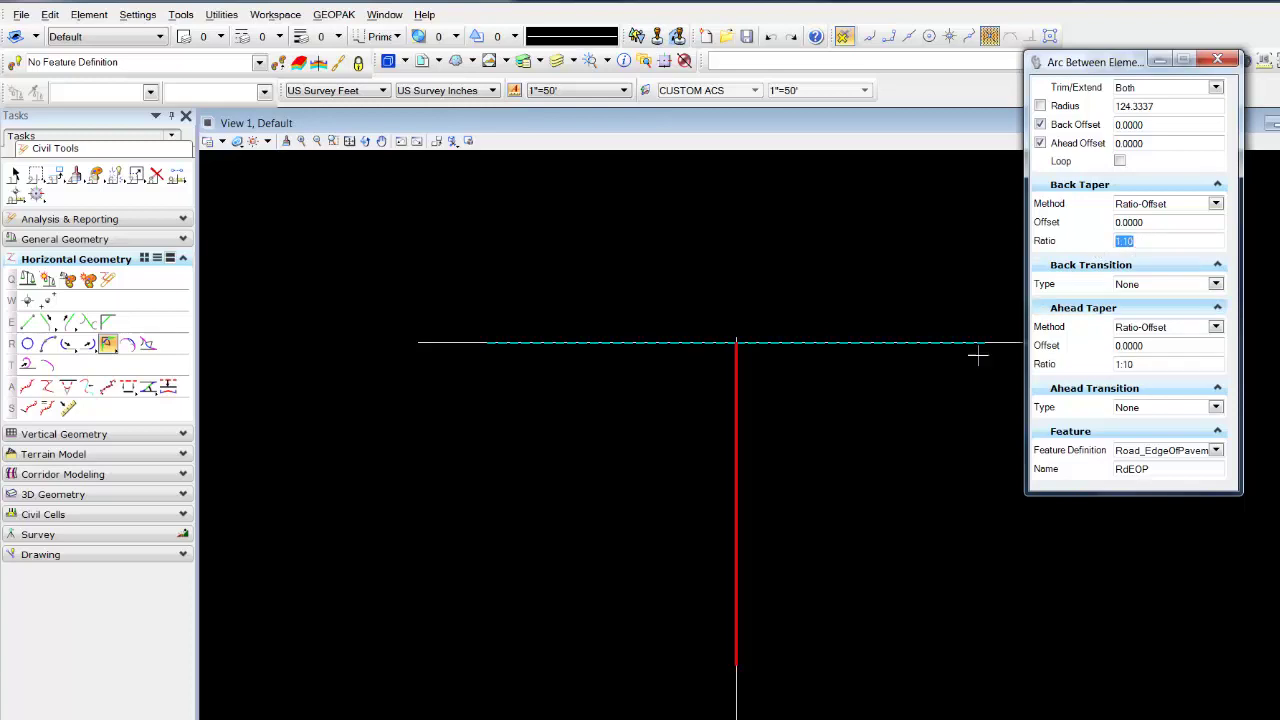
pyautogui.moveTo(908, 394); pyautogui.dragTo(774, 375, button='middle')
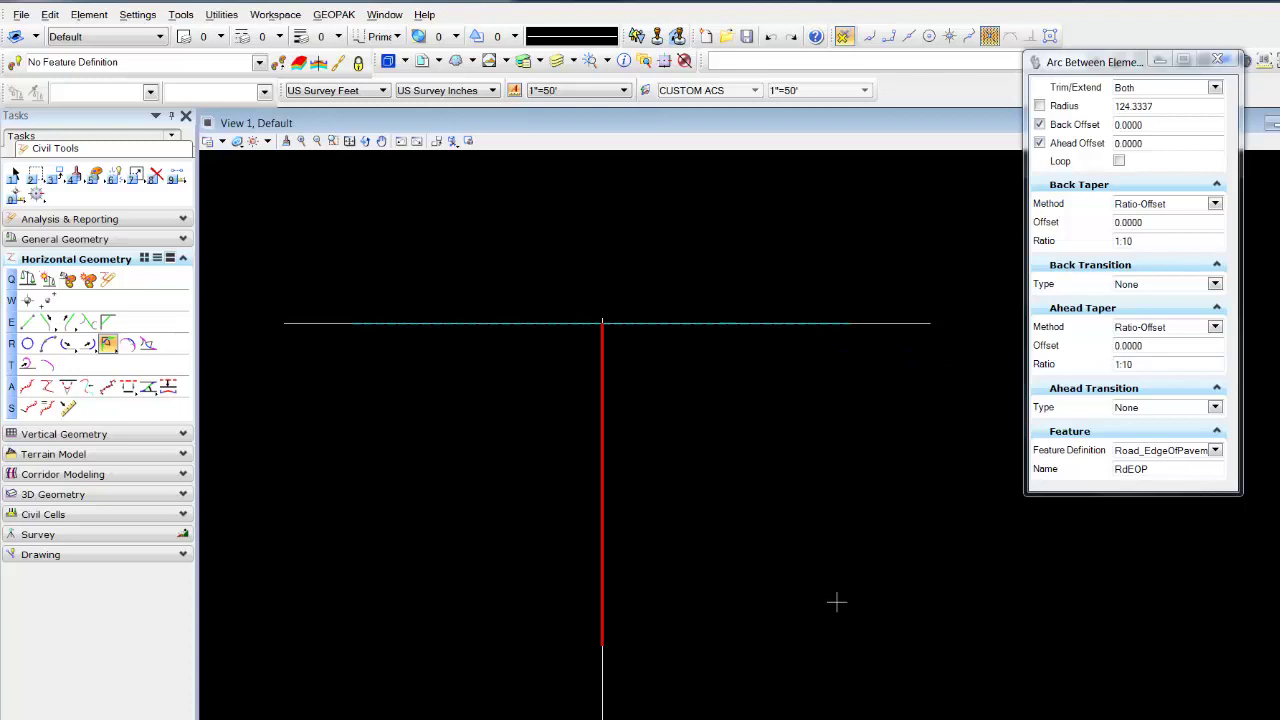
# Pick the centerline with a 20 ft back offset and the horizontal line with zero ahead offset
pyautogui.click(602, 470)
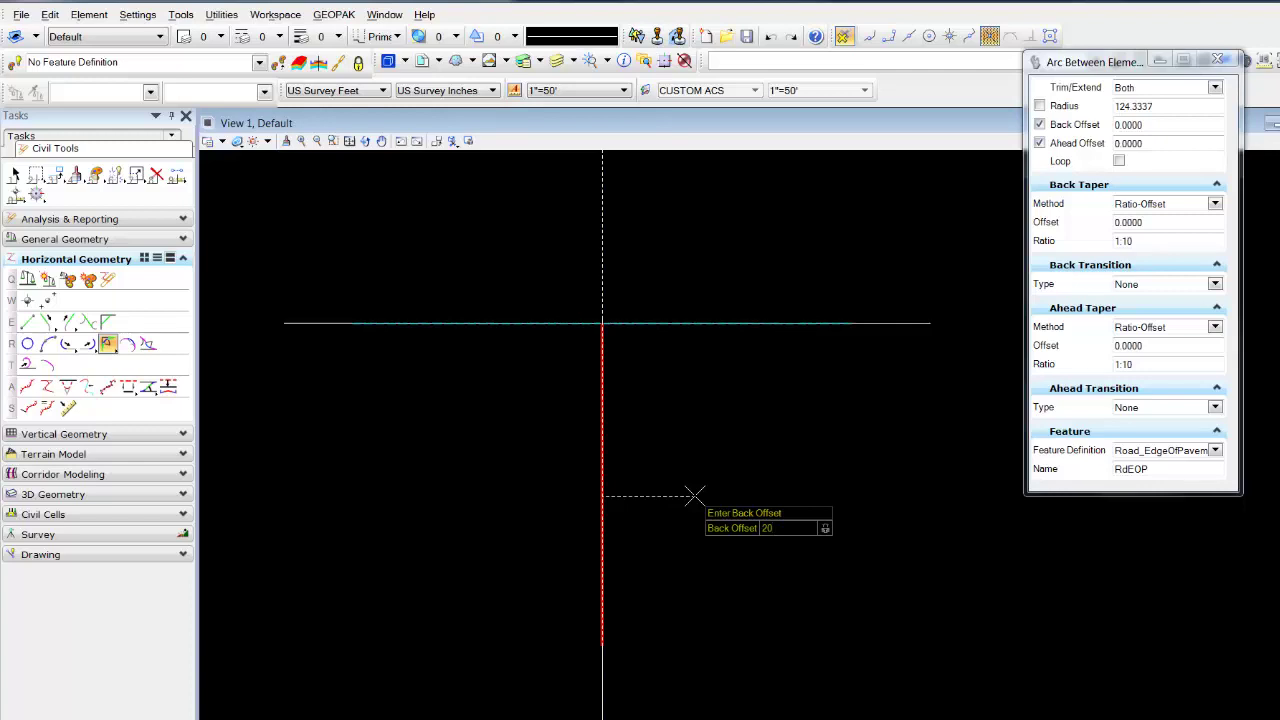
pyautogui.press('Return')
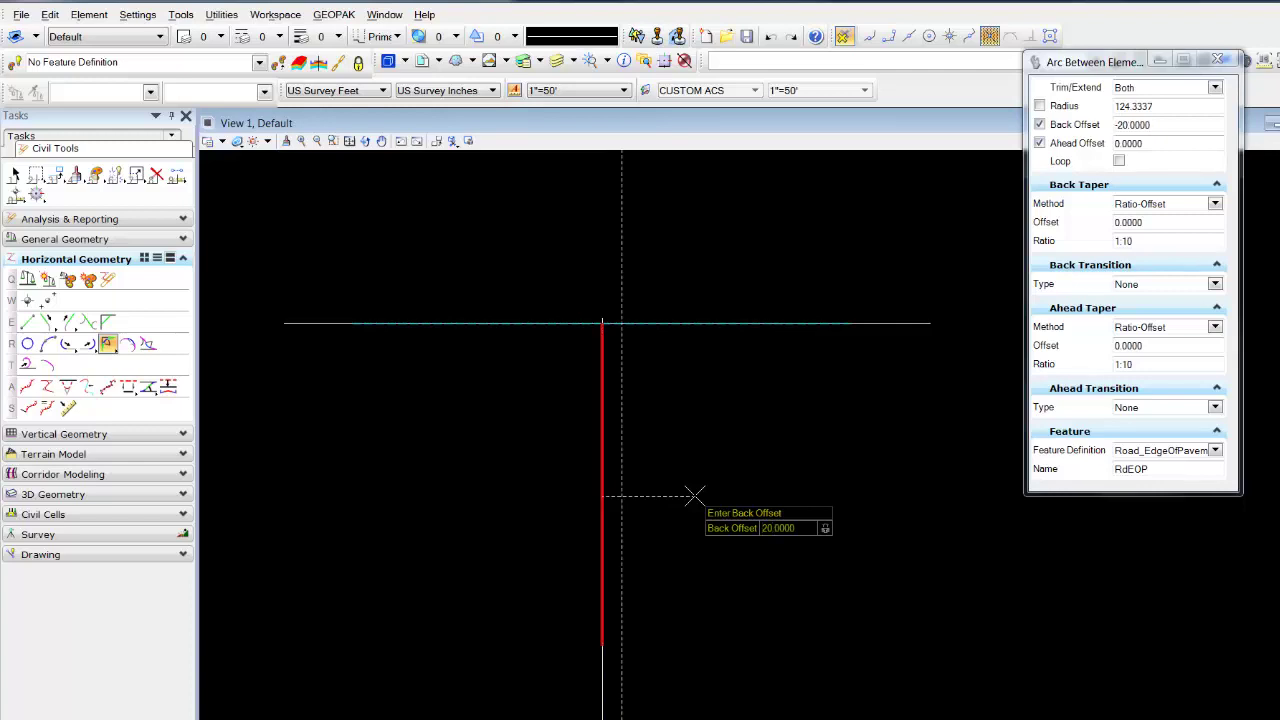
pyautogui.click(760, 490)
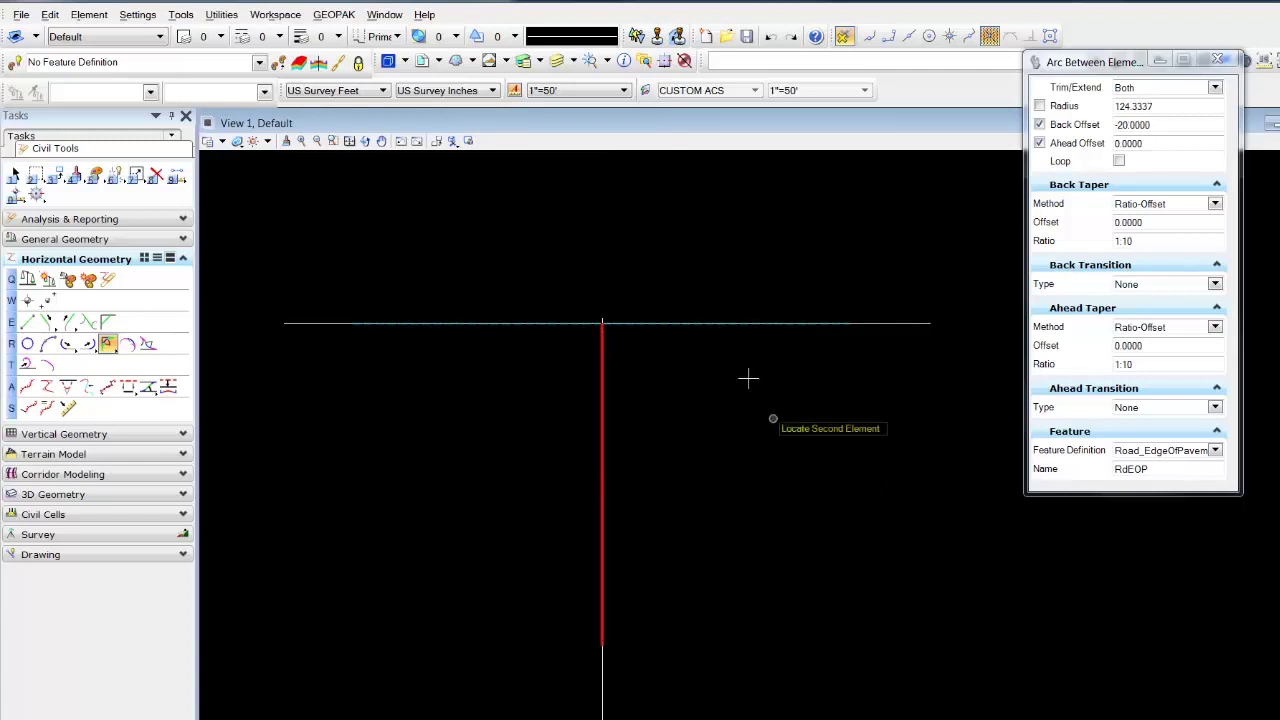
pyautogui.click(750, 323)
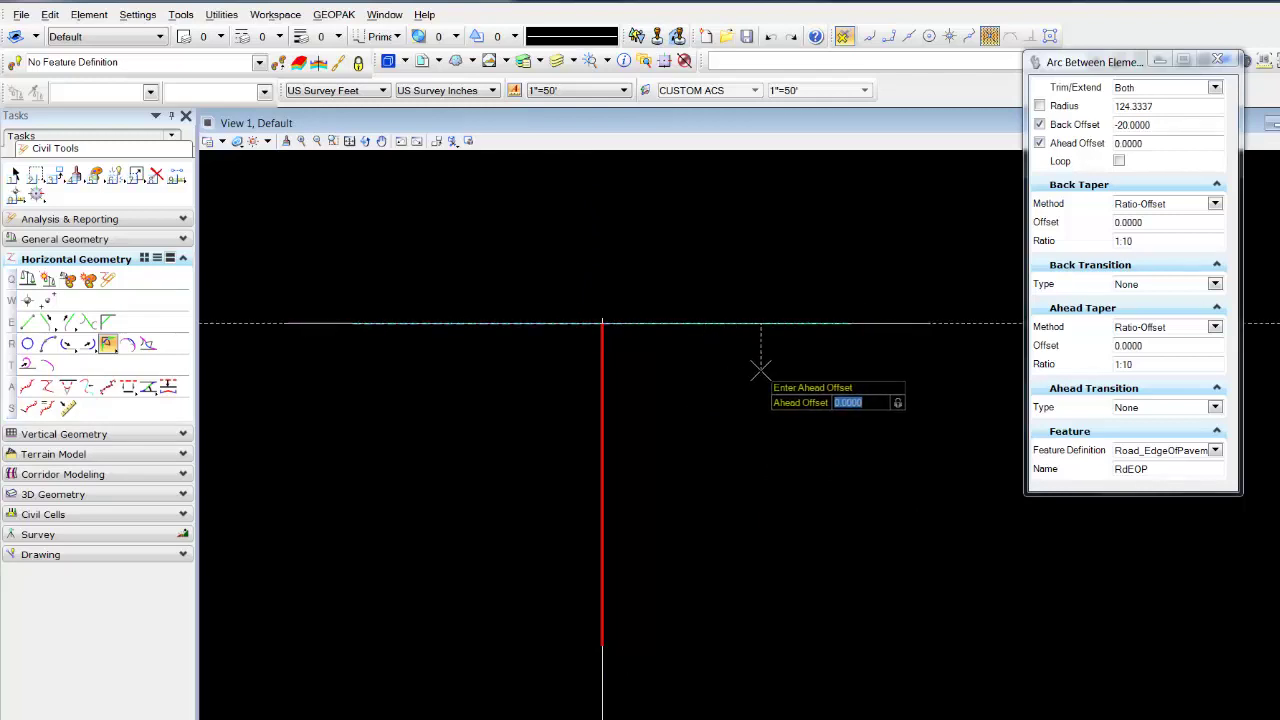
pyautogui.click(760, 370)
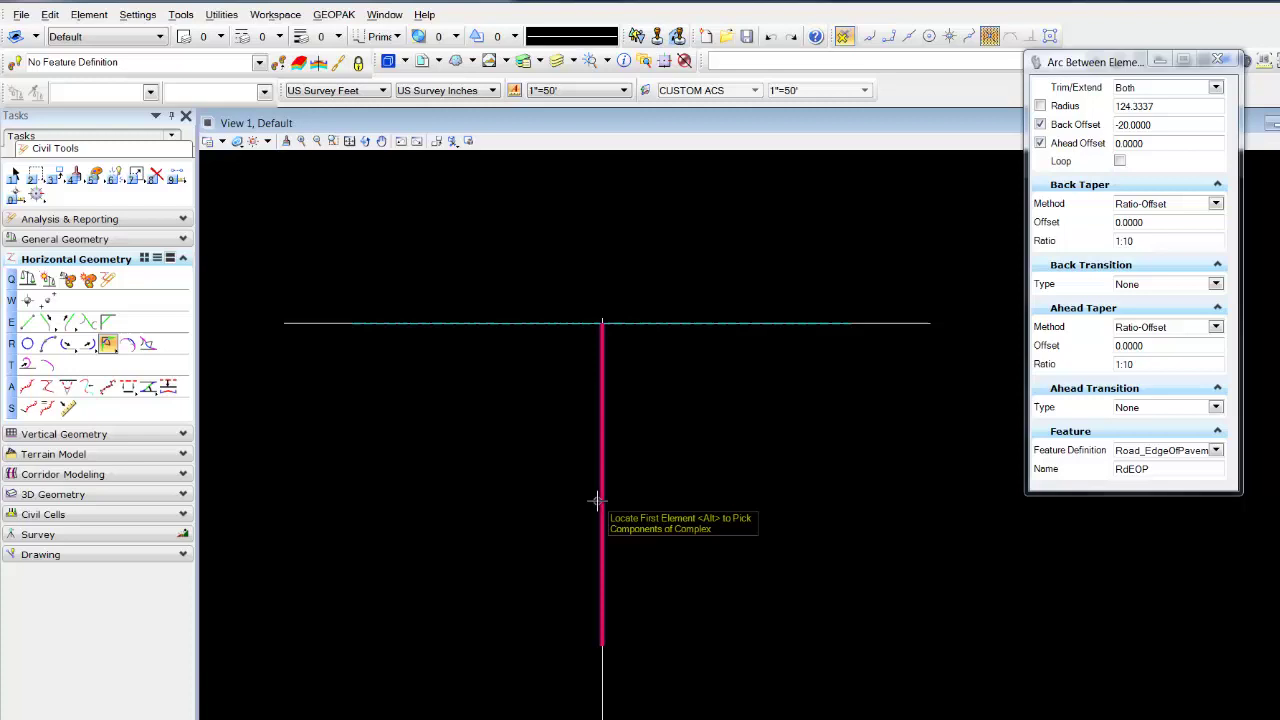
# Re-pick both lines with offsets 20 and 6, and place the 125 ft radius arc
pyautogui.click(598, 500)
pyautogui.click(730, 413)
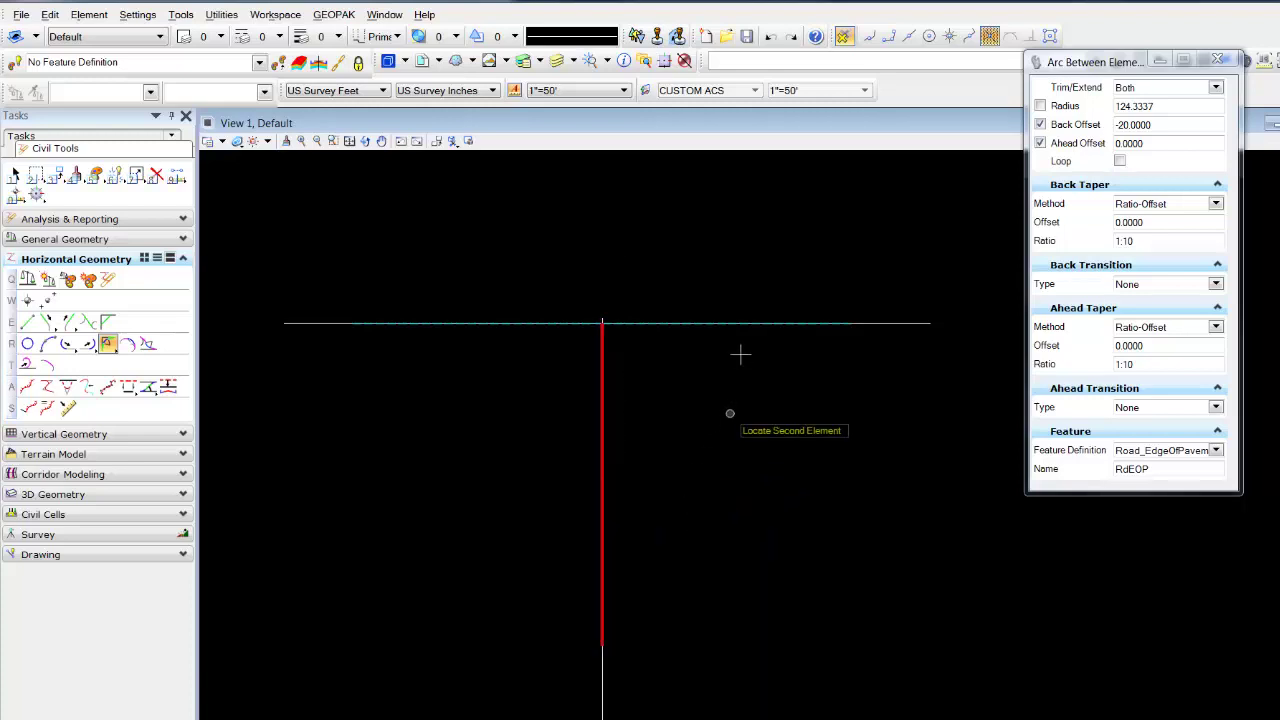
pyautogui.click(750, 323)
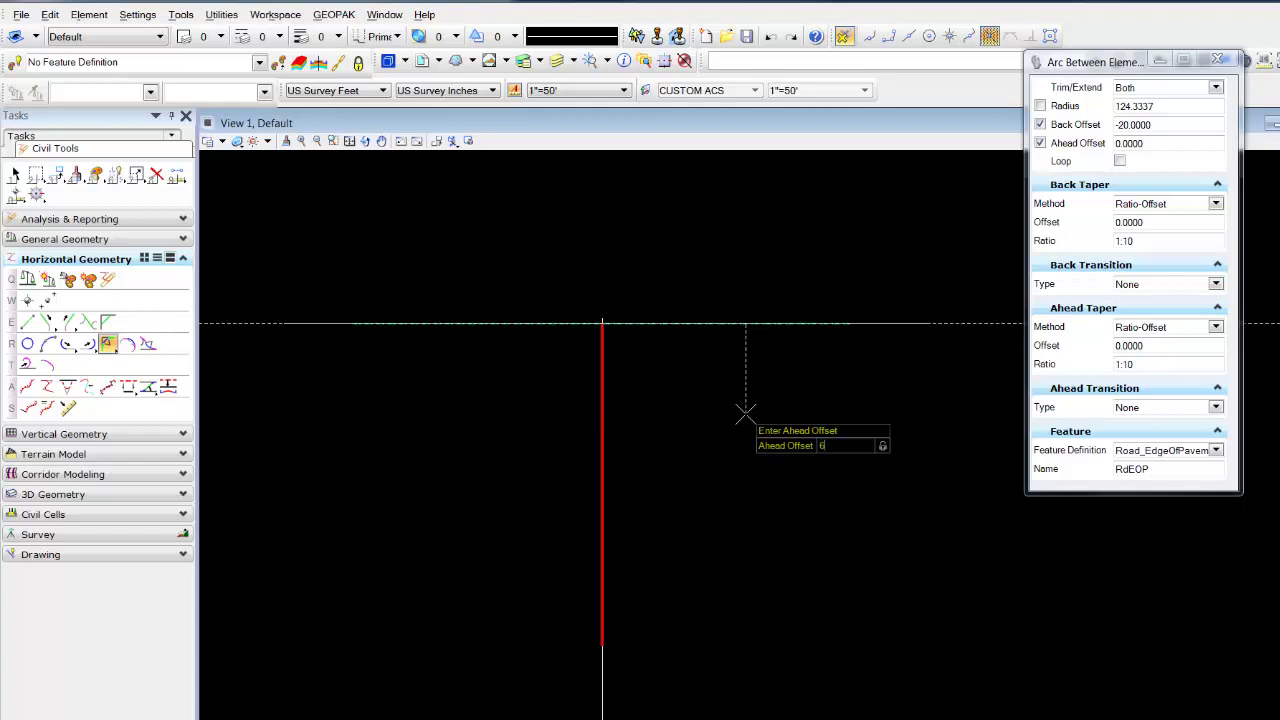
pyautogui.write('6')
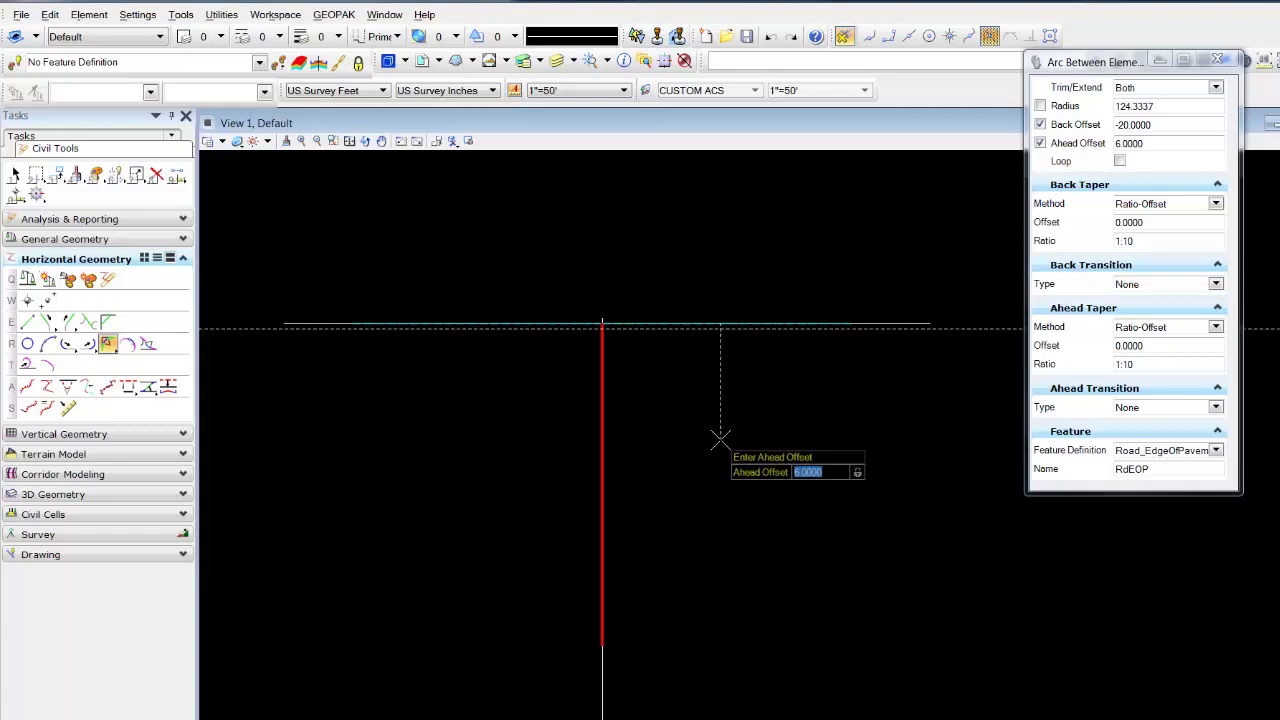
pyautogui.click(721, 437)
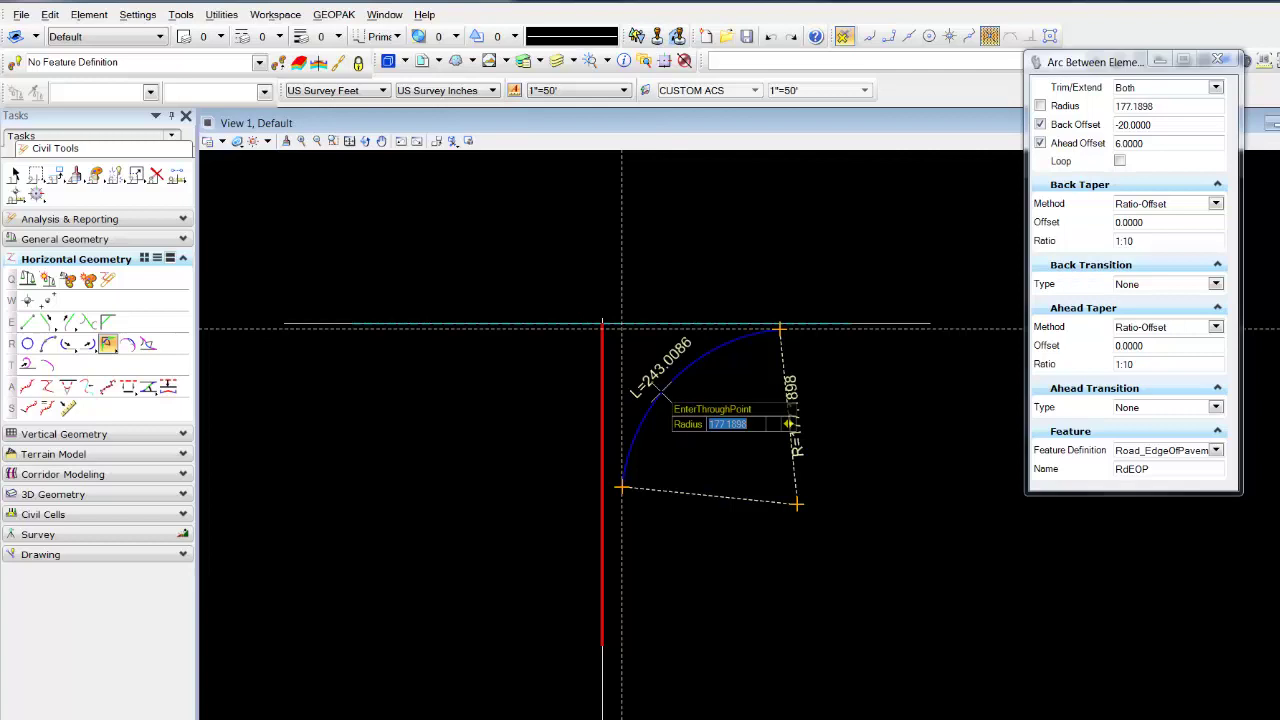
pyautogui.write('12')
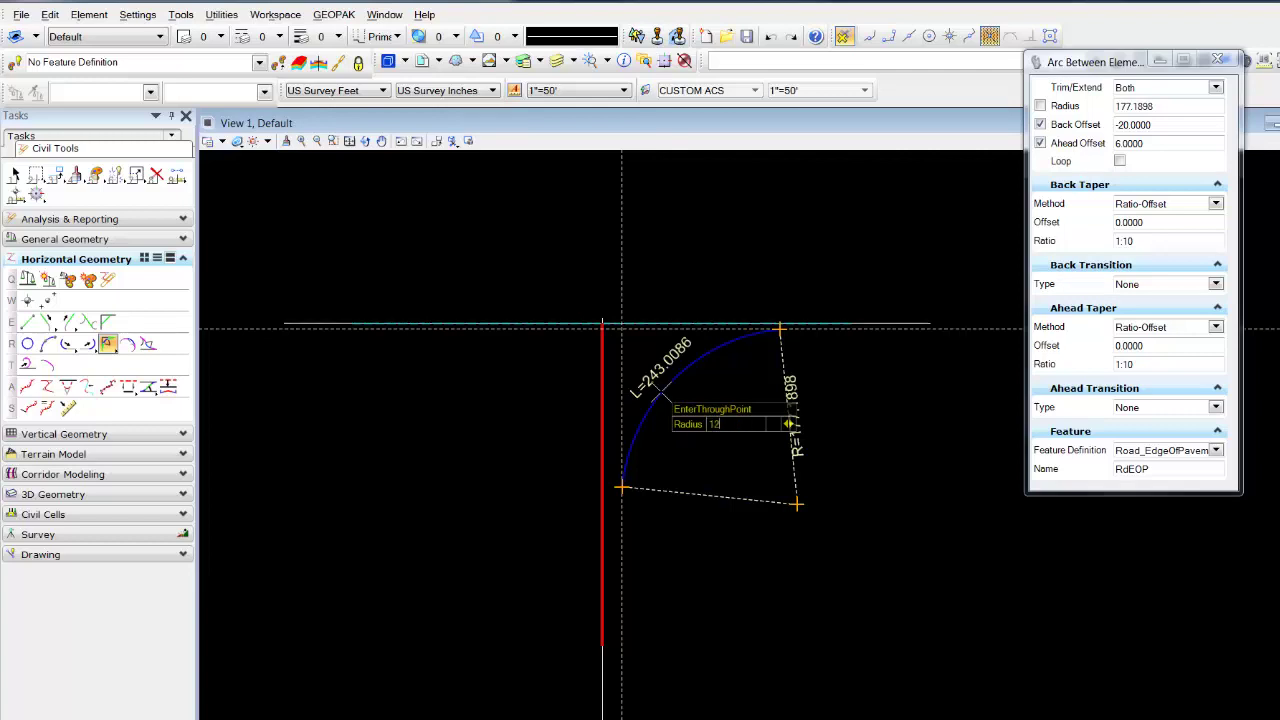
pyautogui.write('5')
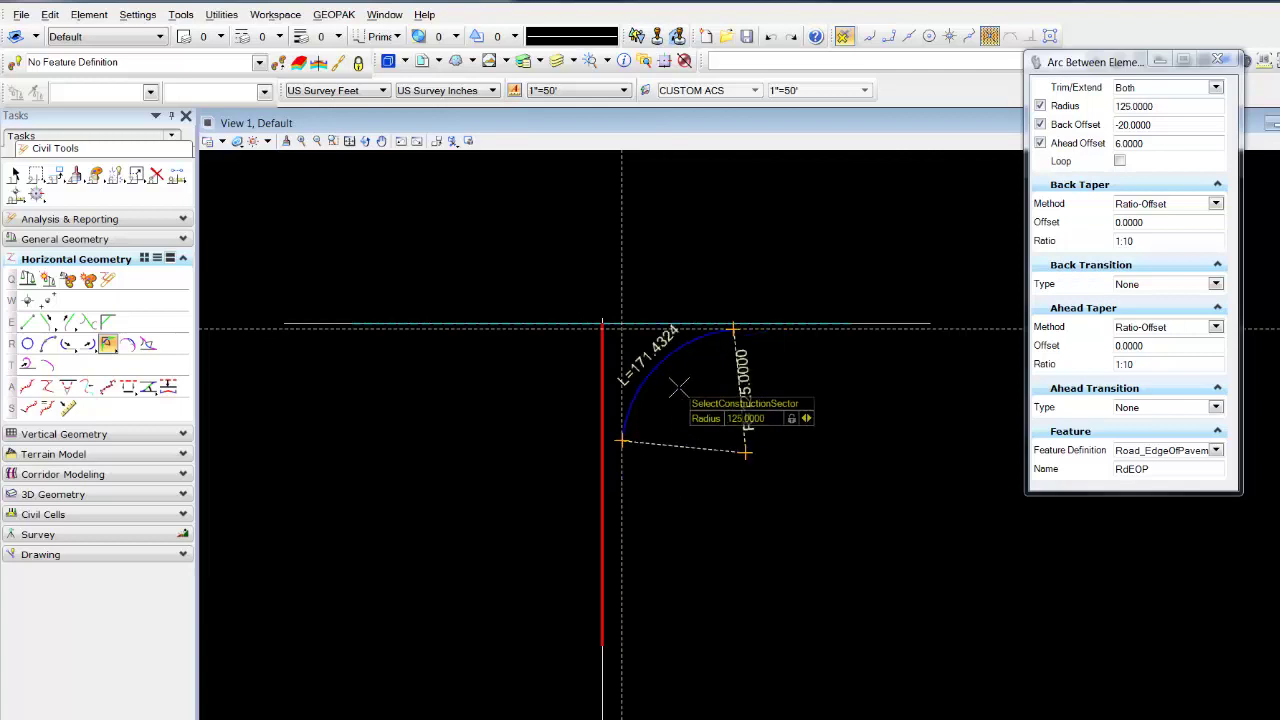
pyautogui.click(679, 387)
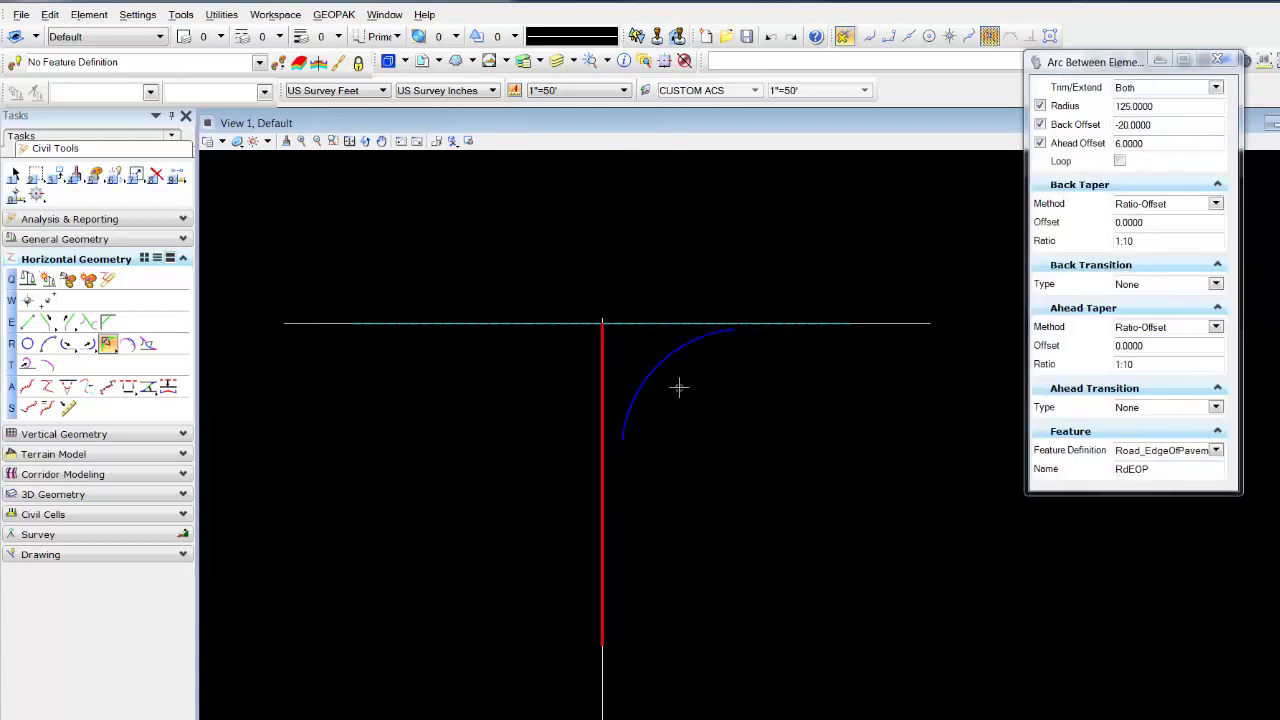
# Place the left 125 ft arc using a 20 ft centerline offset and -6 ahead offset
pyautogui.click(600, 487)
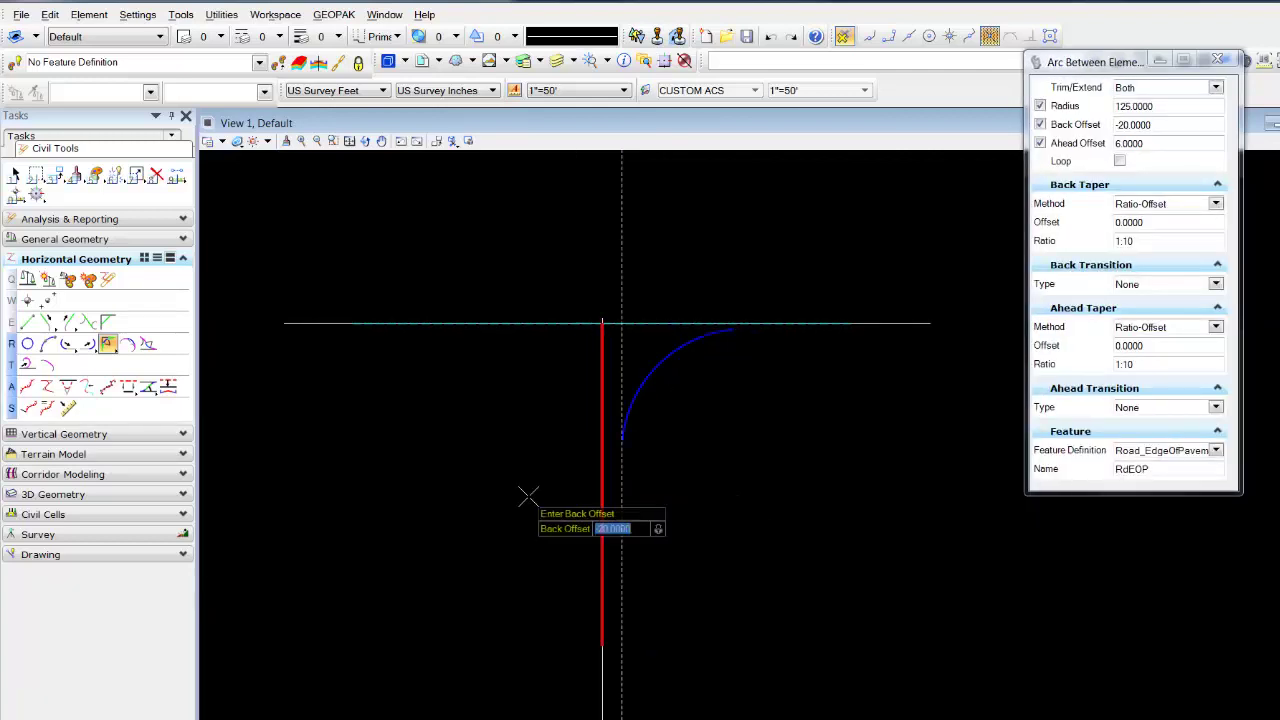
pyautogui.click(538, 493)
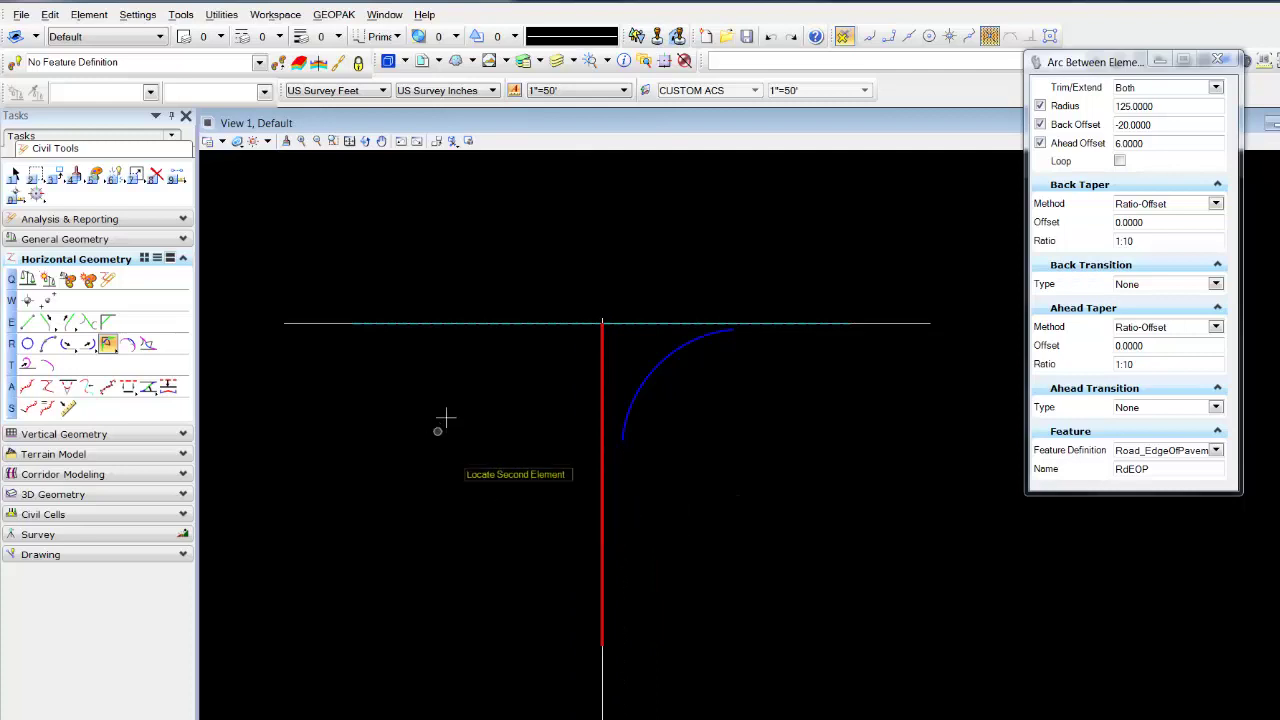
pyautogui.click(470, 323)
pyautogui.click(492, 404)
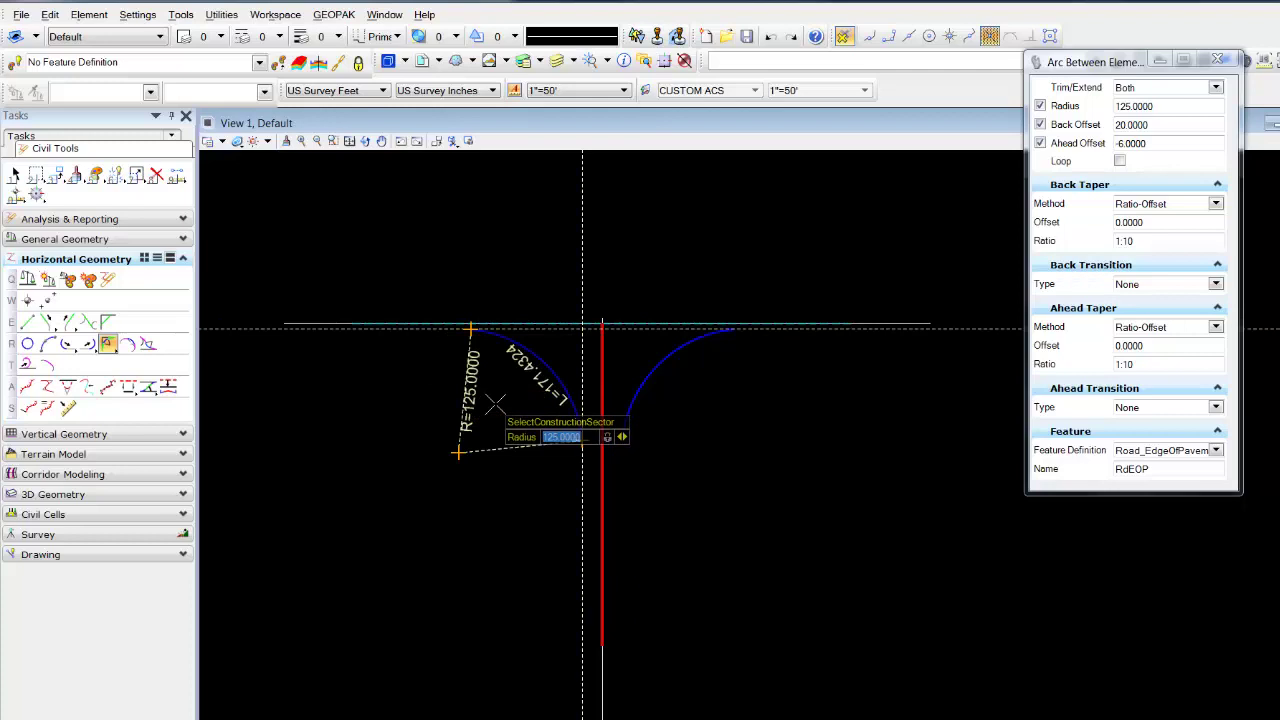
pyautogui.click(494, 404)
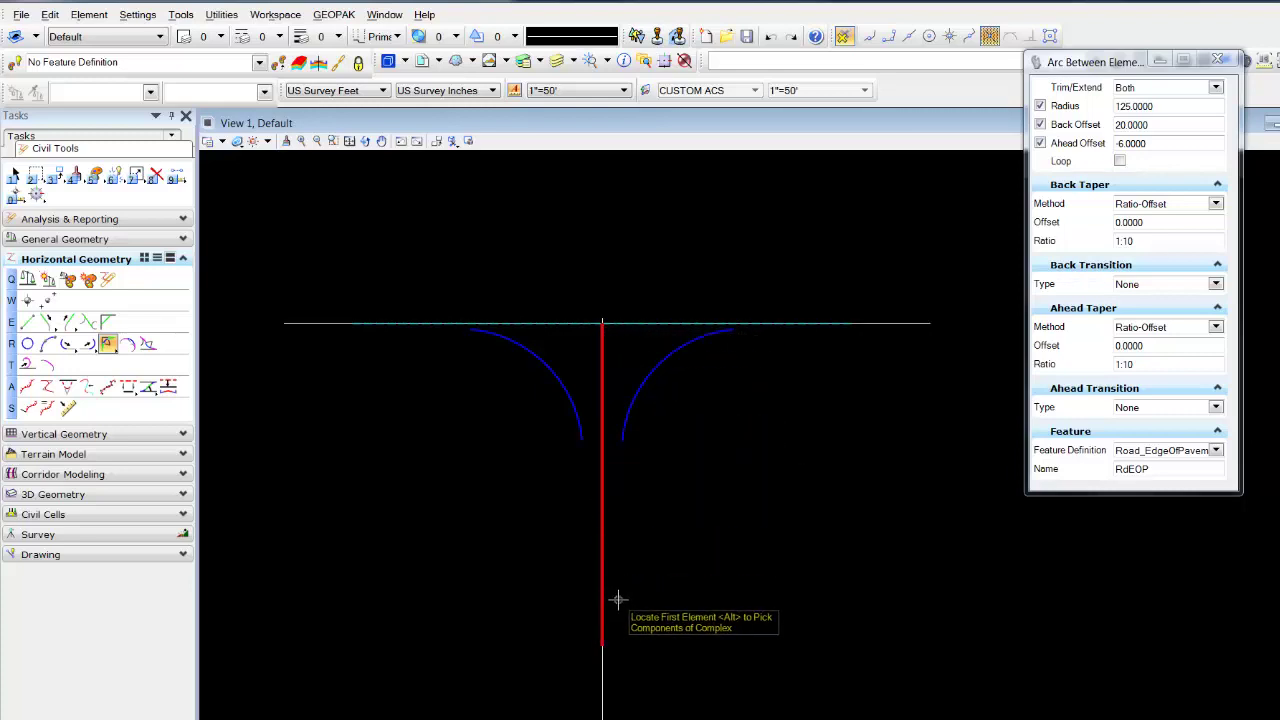
# Choose Single Offset Partial with the RdEOP edge-of-pavement feature and begin offsetting the centerline
pyautogui.click(143, 396)
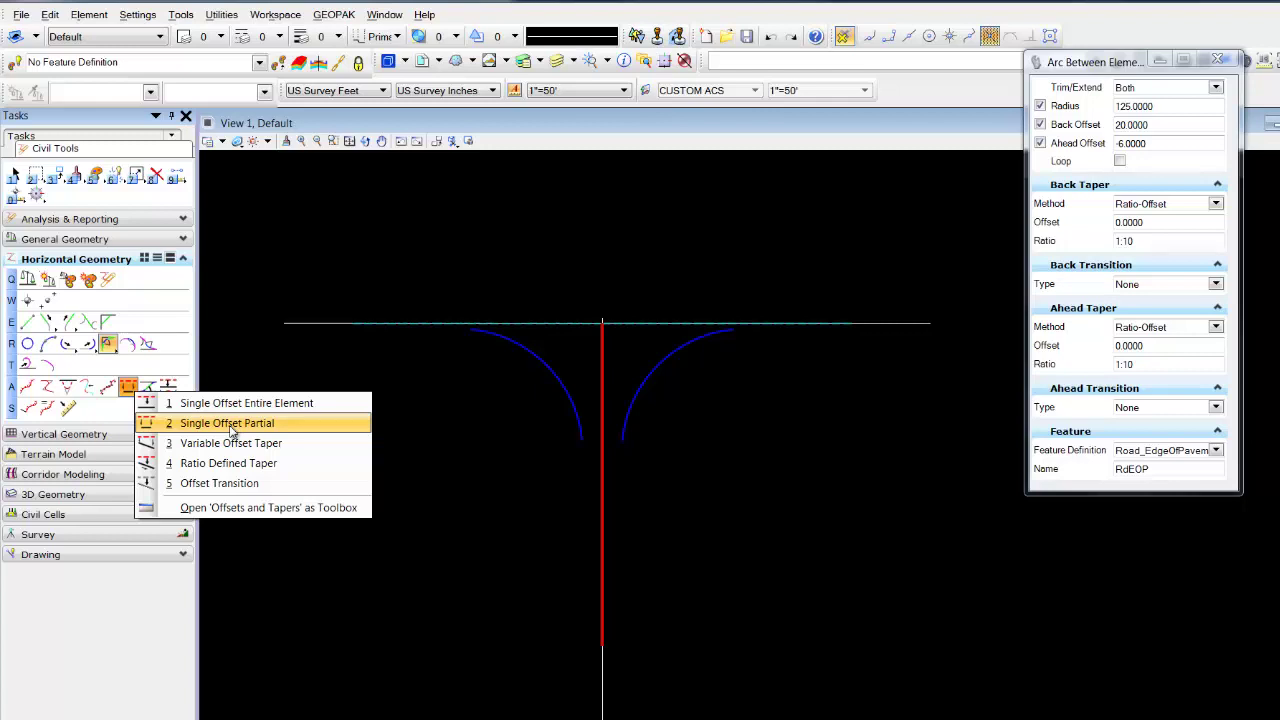
pyautogui.click(231, 424)
pyautogui.click(1216, 229)
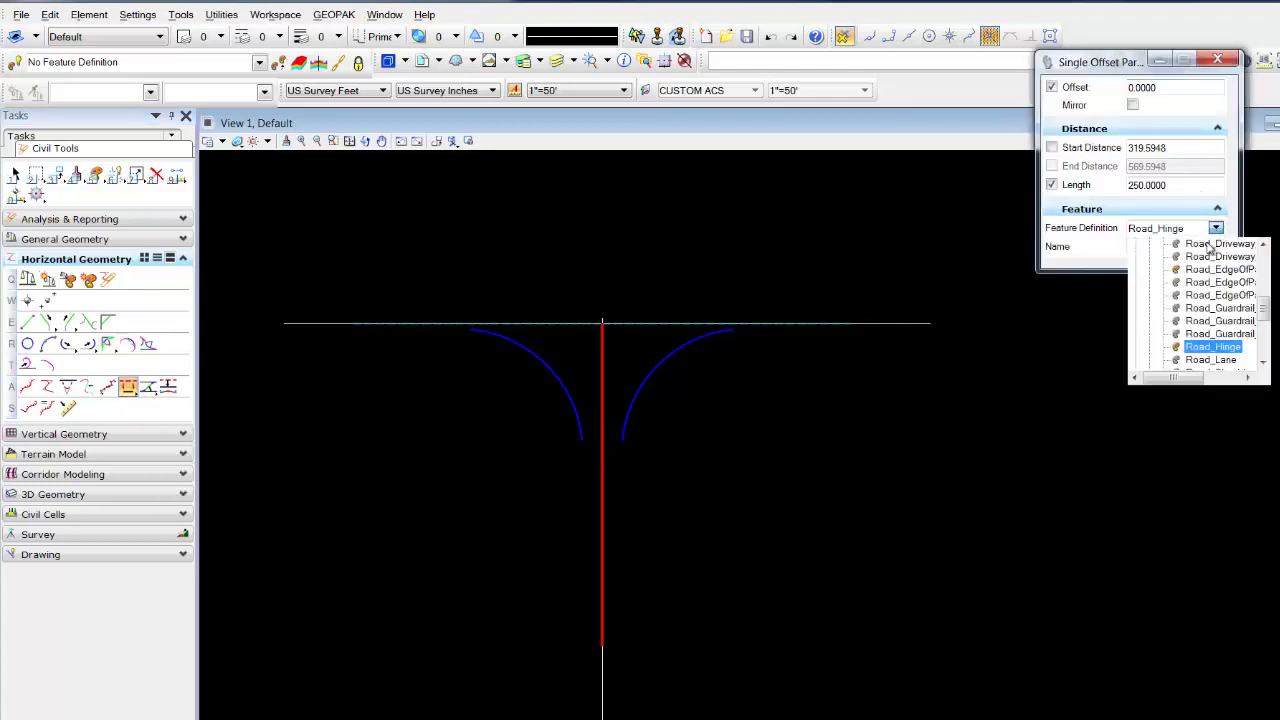
pyautogui.click(1232, 281)
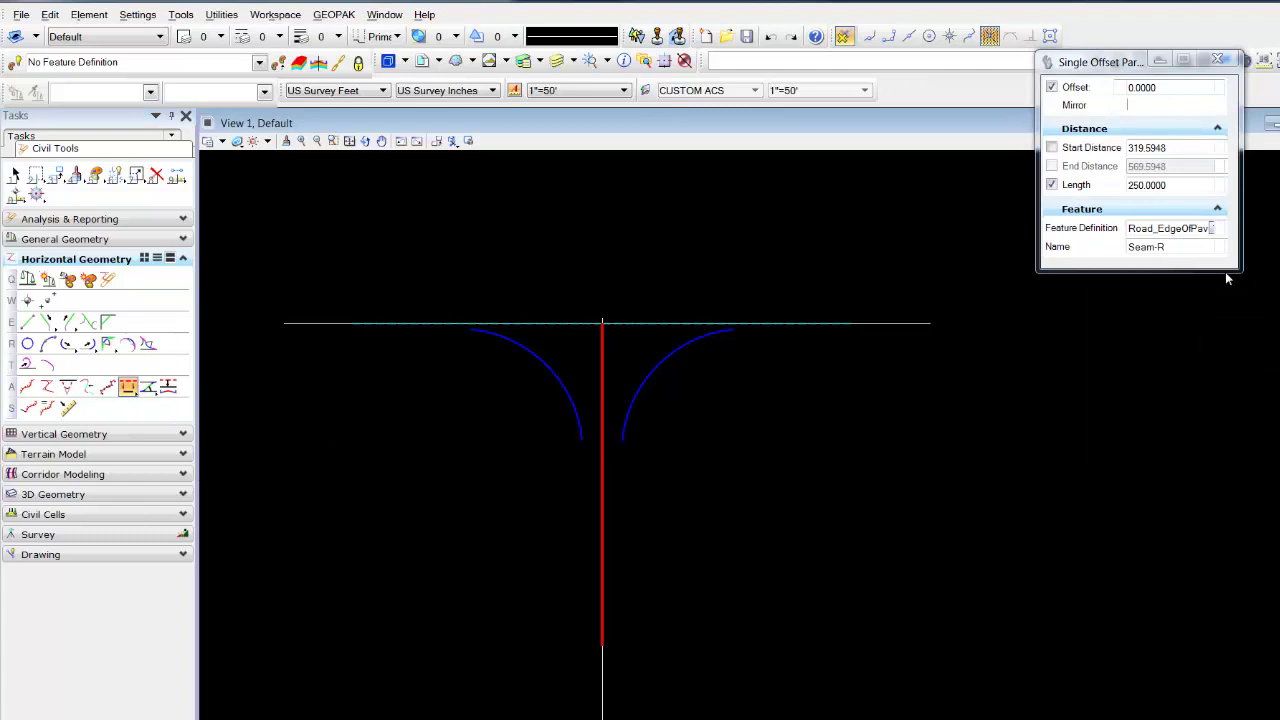
pyautogui.click(604, 486)
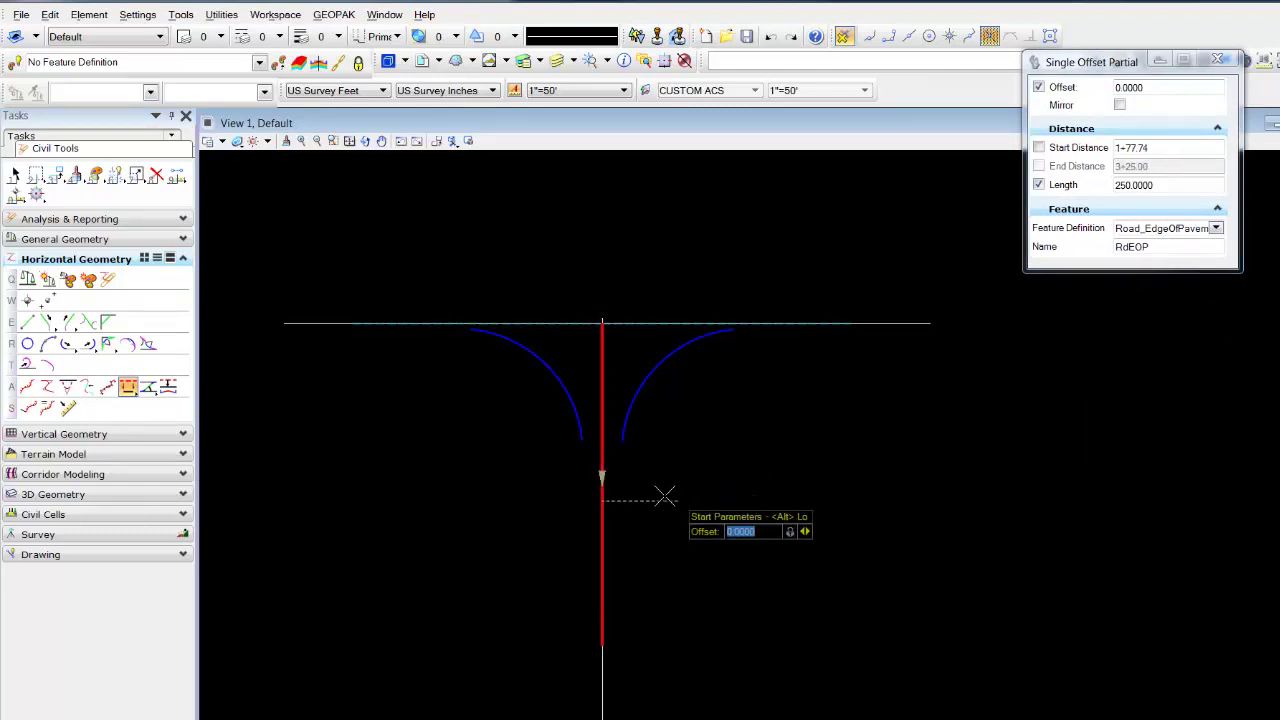
pyautogui.click(889, 36)
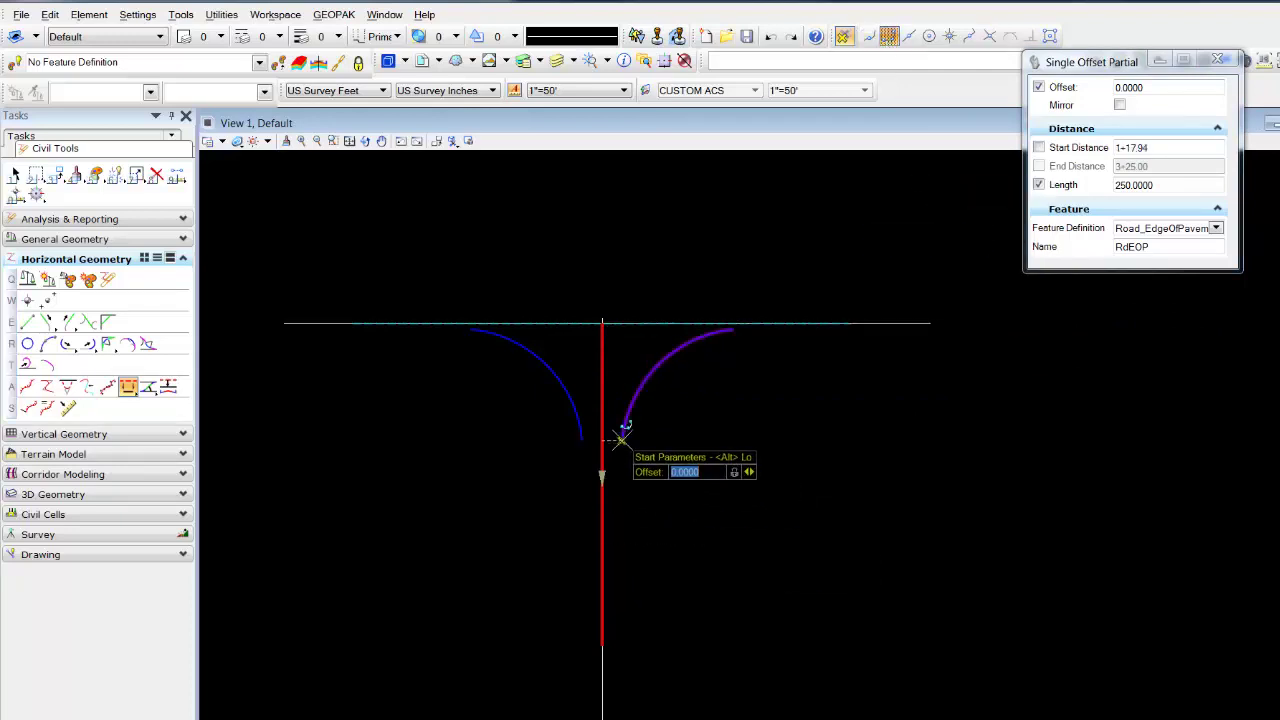
pyautogui.click(622, 437)
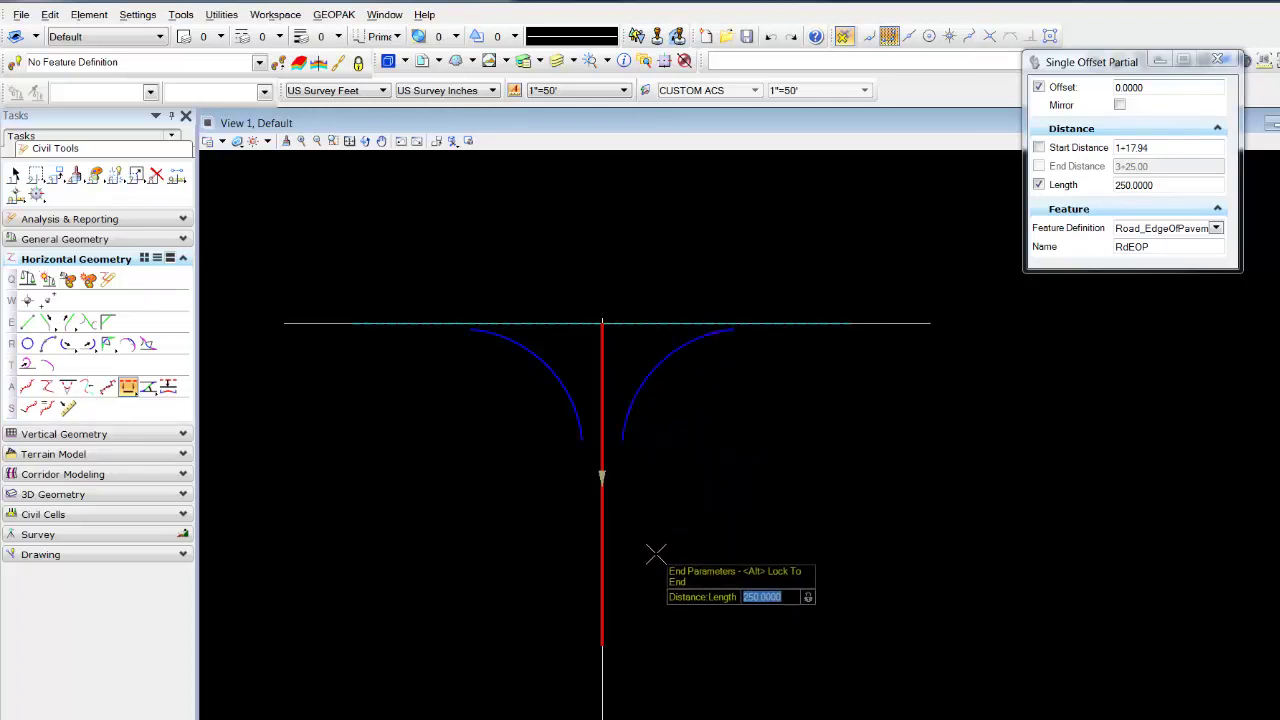
pyautogui.click(657, 551)
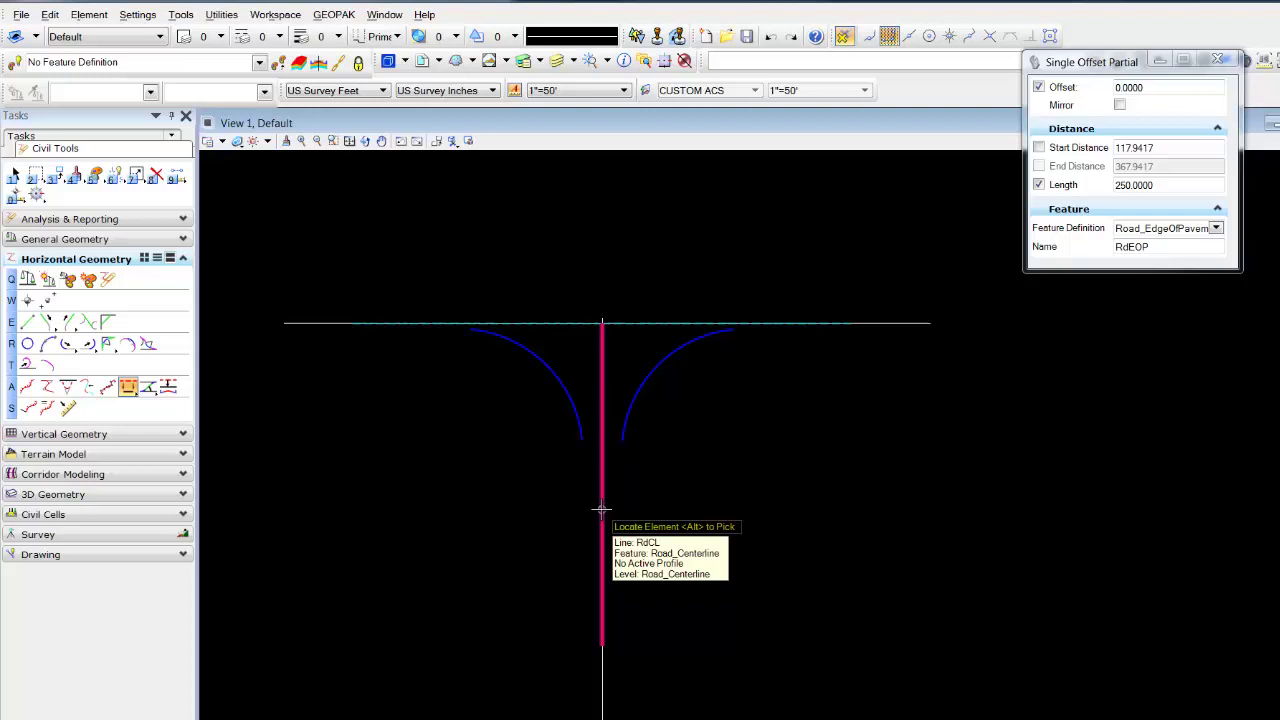
# Create a 12 ft edge line from the right arc's end to the centerline's bottom, no mirror
pyautogui.click(636, 498)
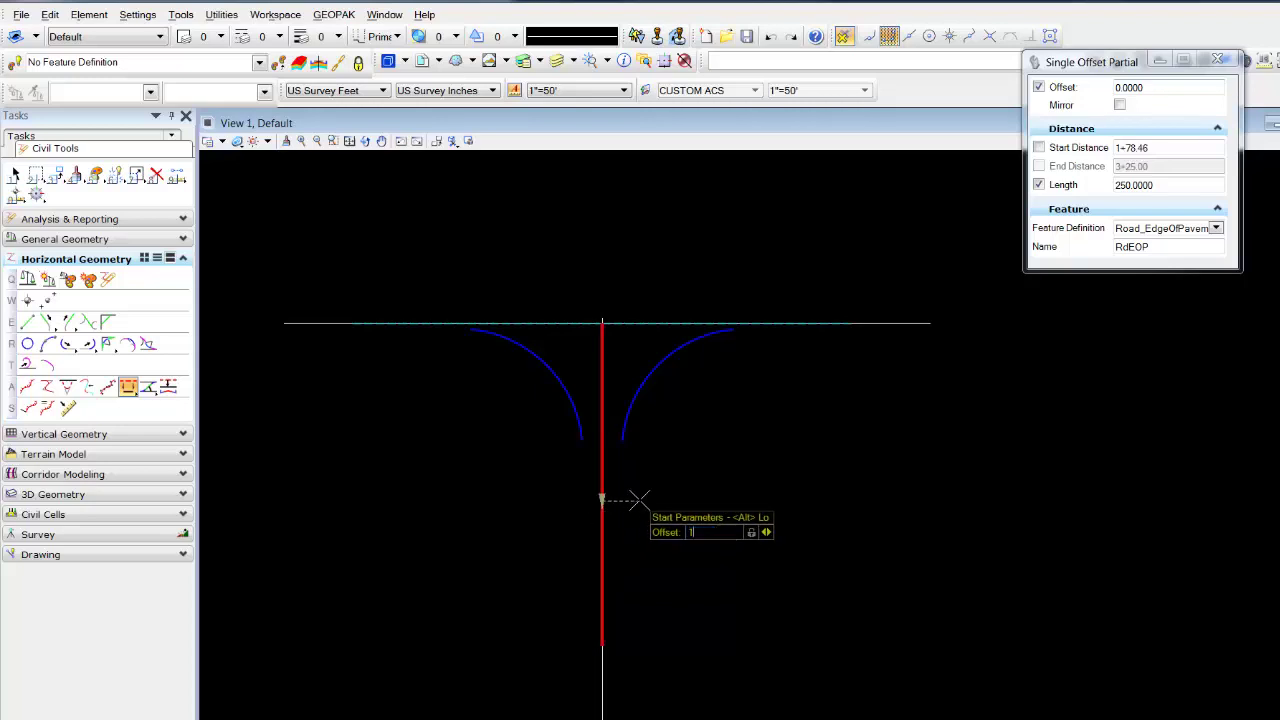
pyautogui.write('12')
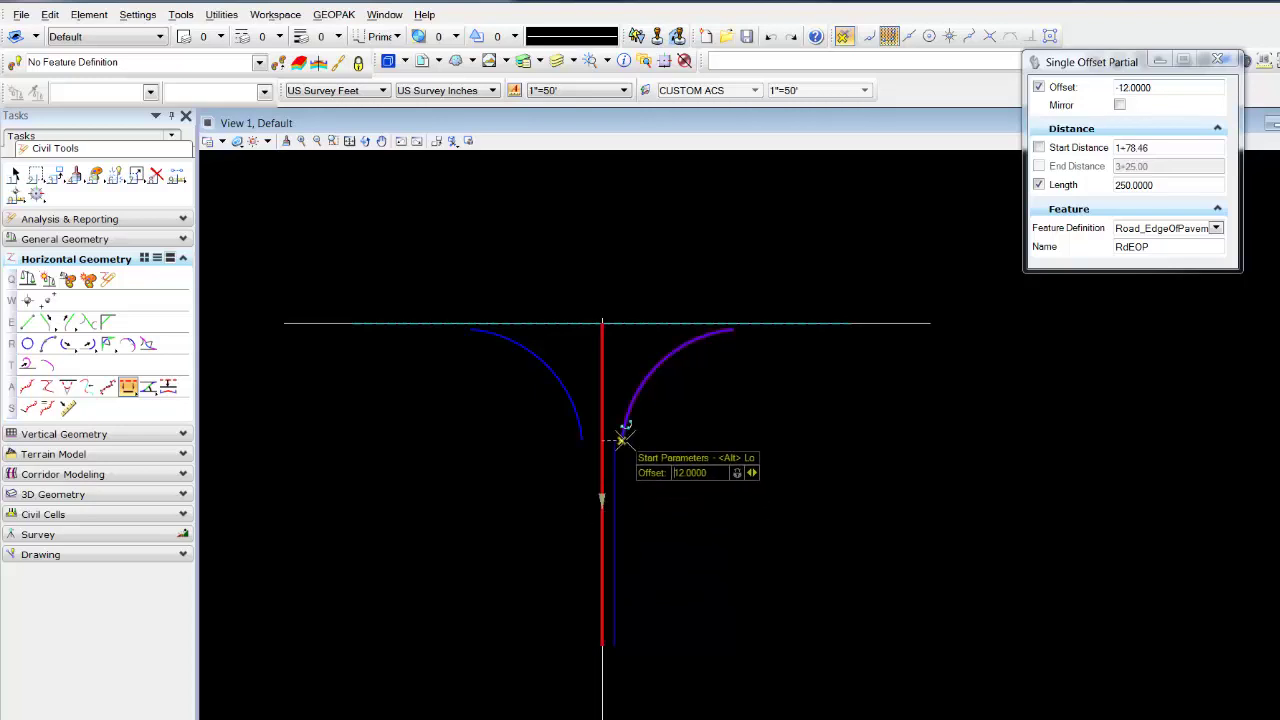
pyautogui.click(622, 437)
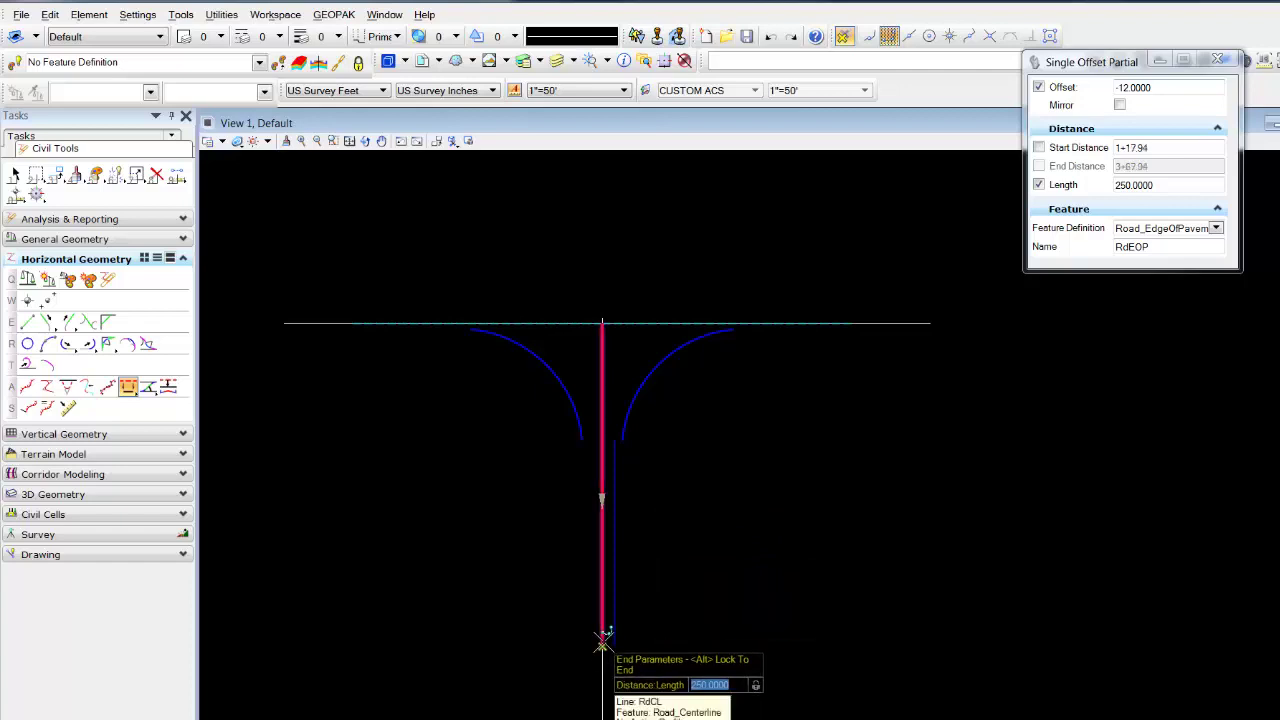
pyautogui.press('Right')
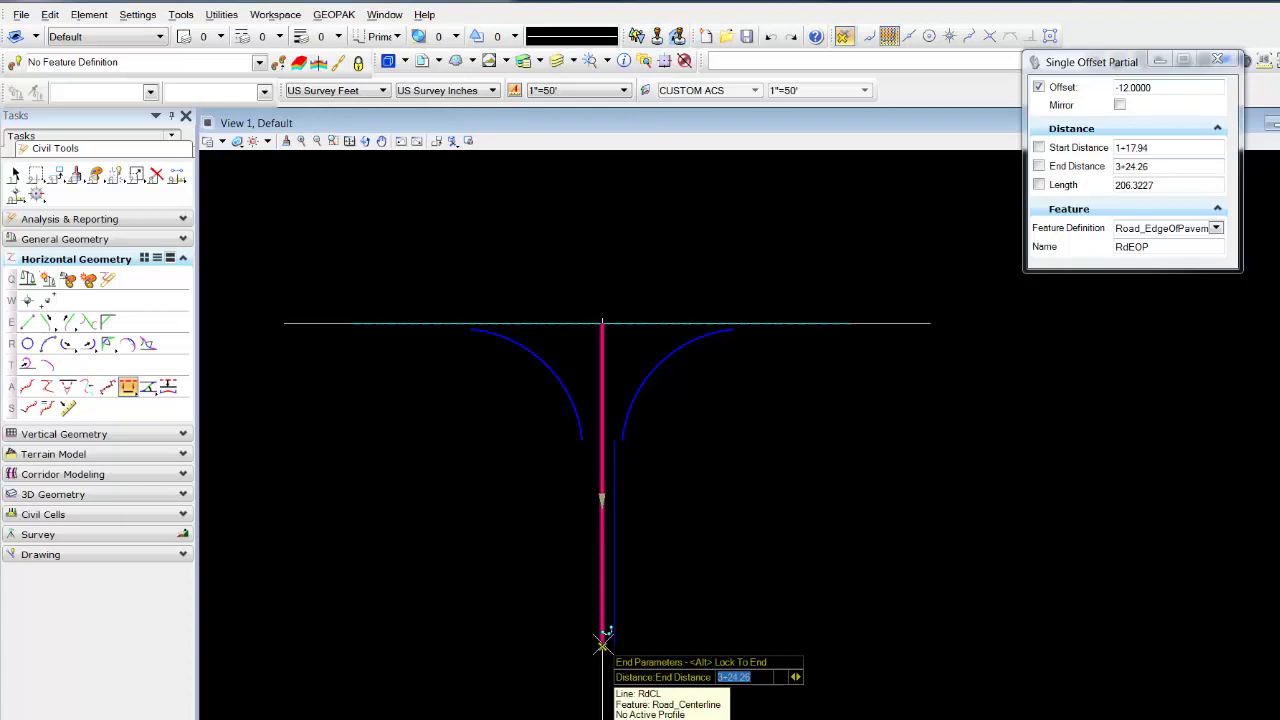
pyautogui.click(602, 638)
pyautogui.click(684, 656)
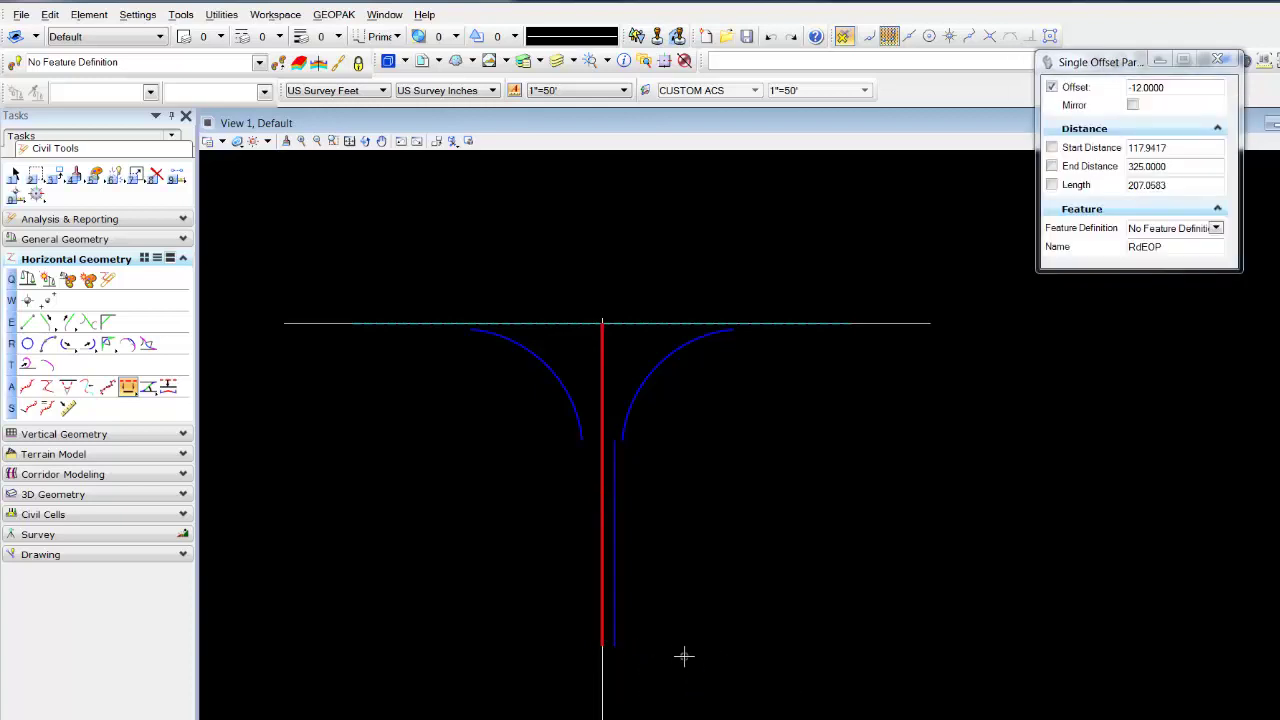
# Create the matching 12 ft edge line from the left arc's end to the centerline's bottom
pyautogui.click(601, 552)
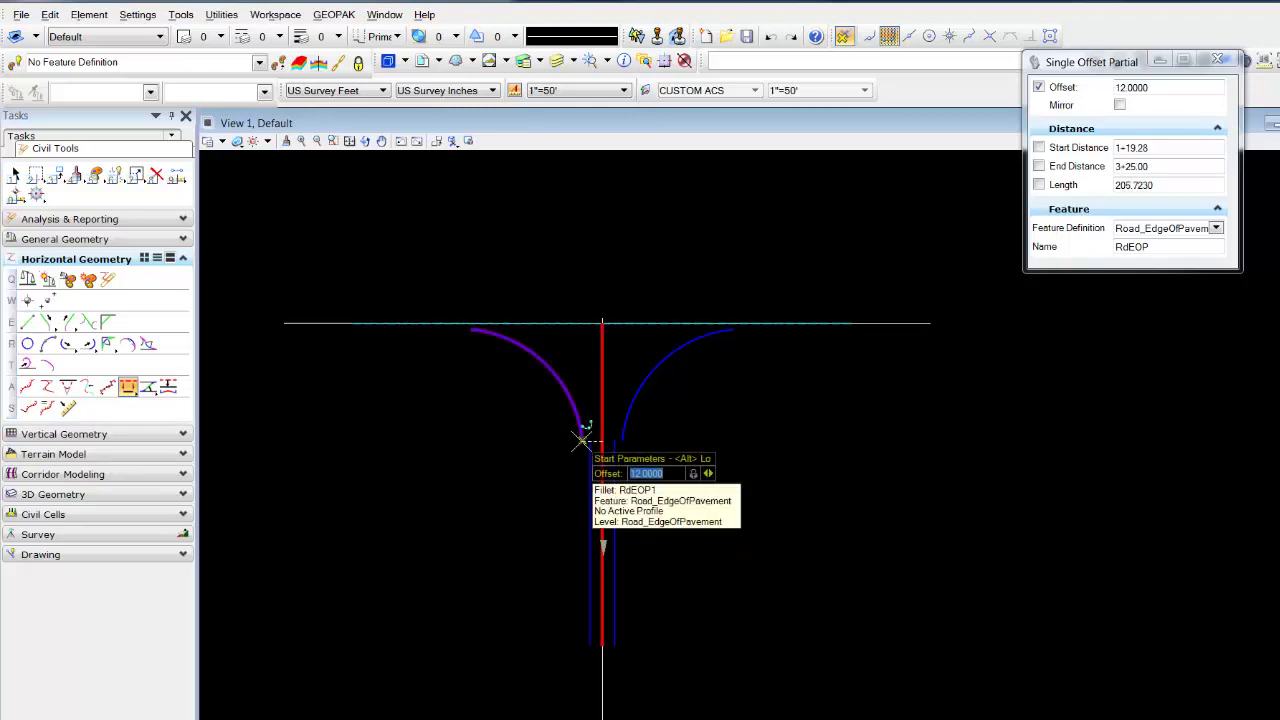
pyautogui.click(582, 440)
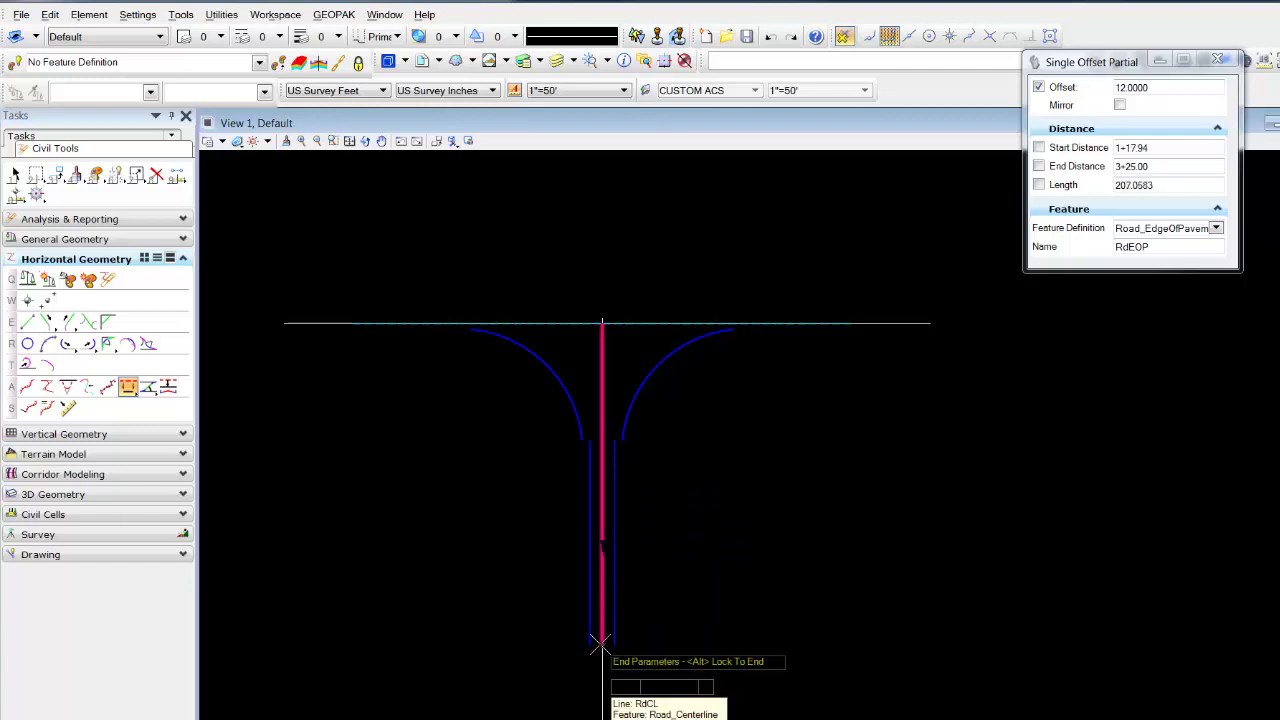
pyautogui.click(603, 641)
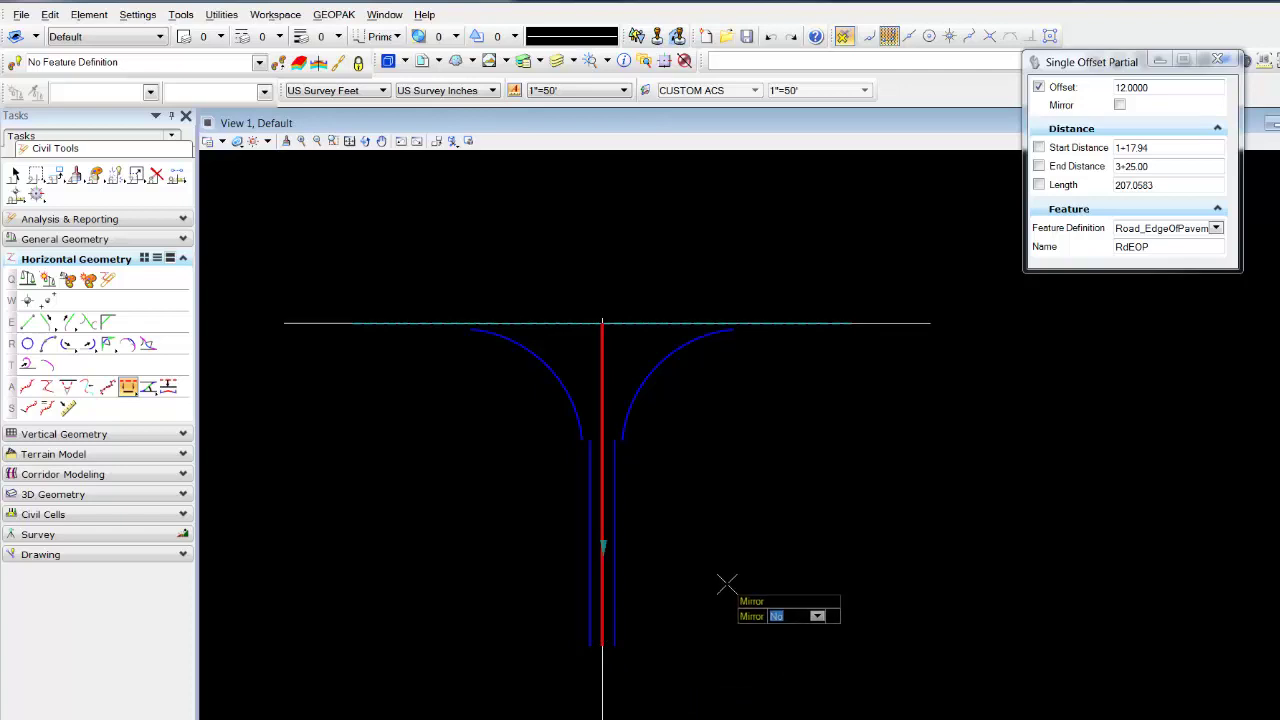
pyautogui.click(726, 584)
pyautogui.click(14, 174)
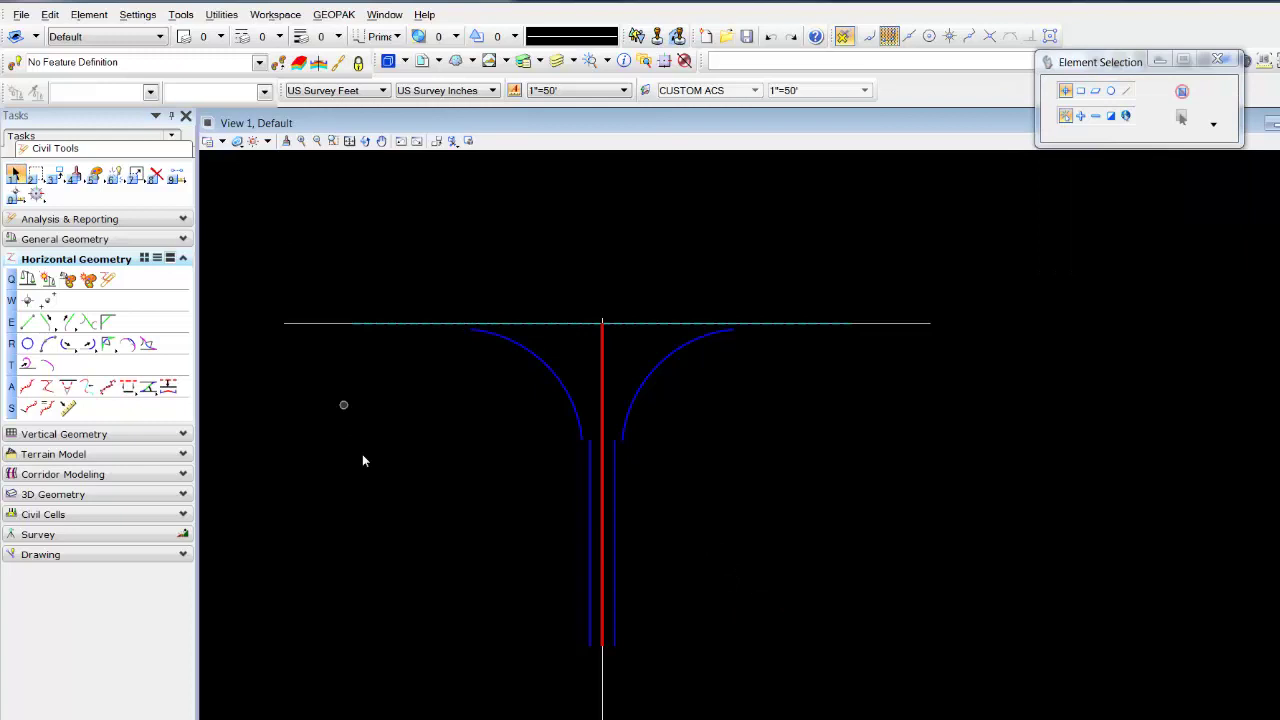
# Change the centerline length from 325.0000 to 300 so it ends at 3+05.05
pyautogui.click(600, 616)
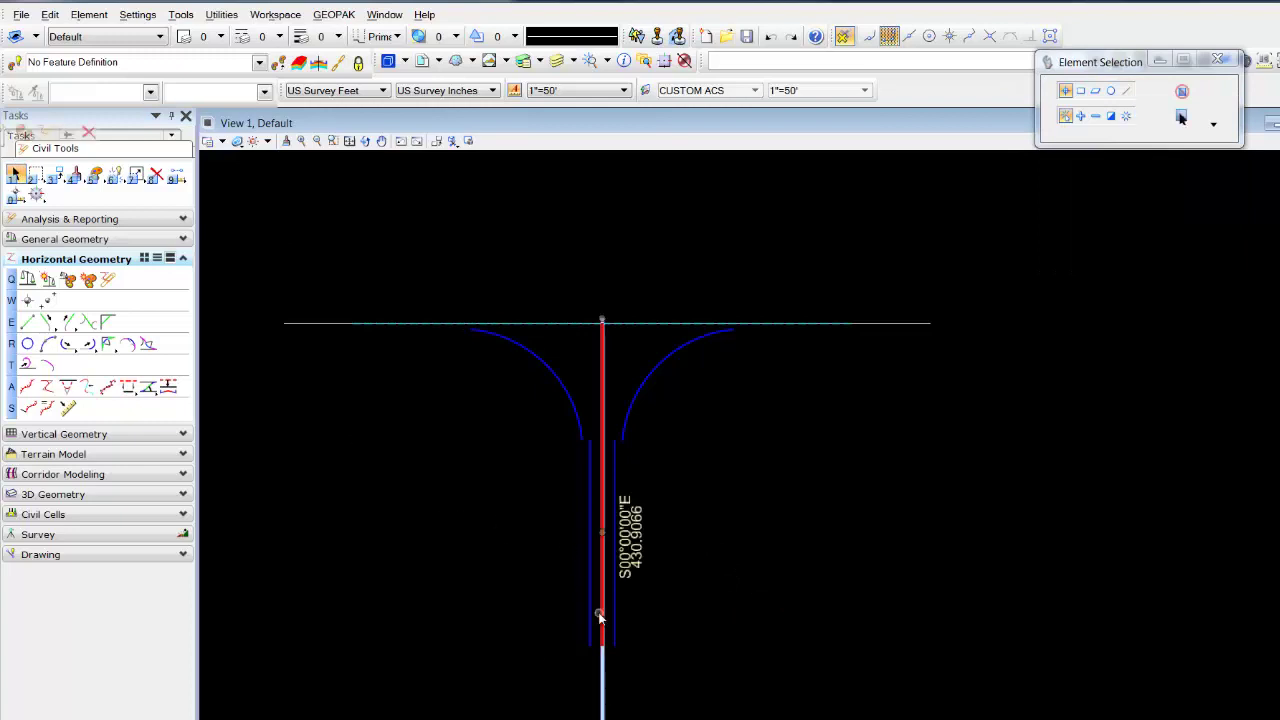
pyautogui.click(613, 503)
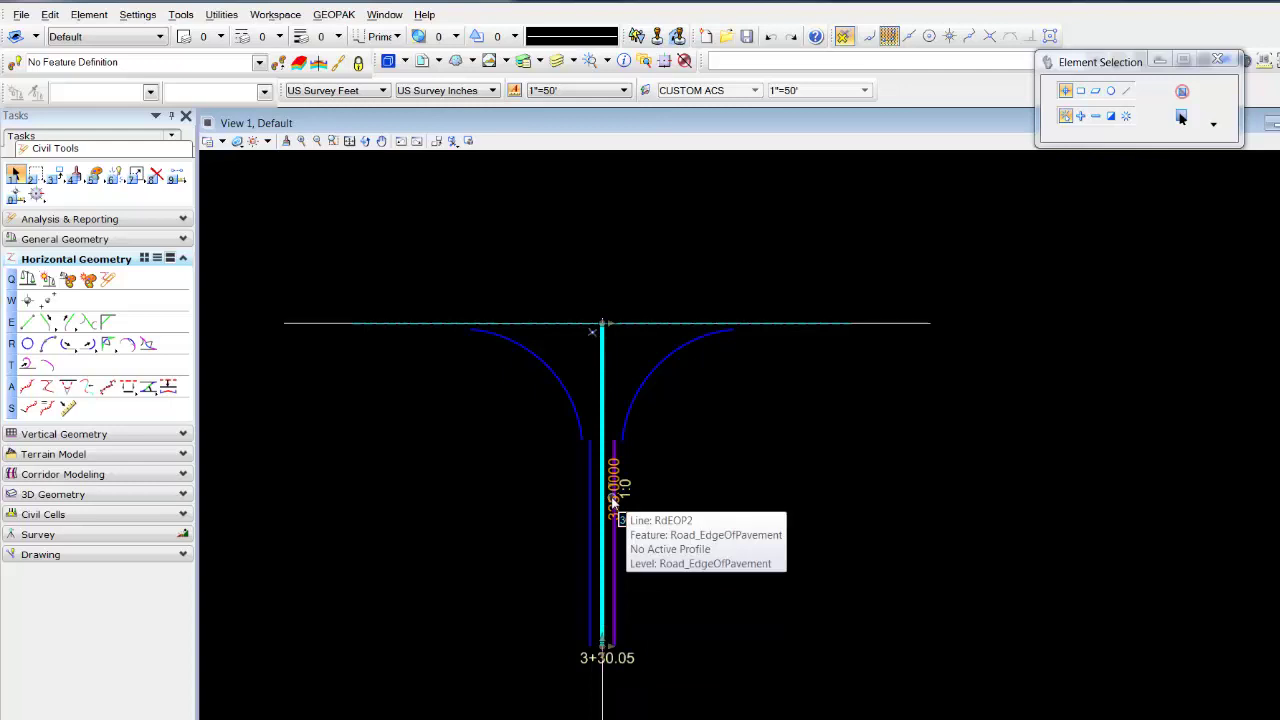
pyautogui.write('300')
pyautogui.press('Return')
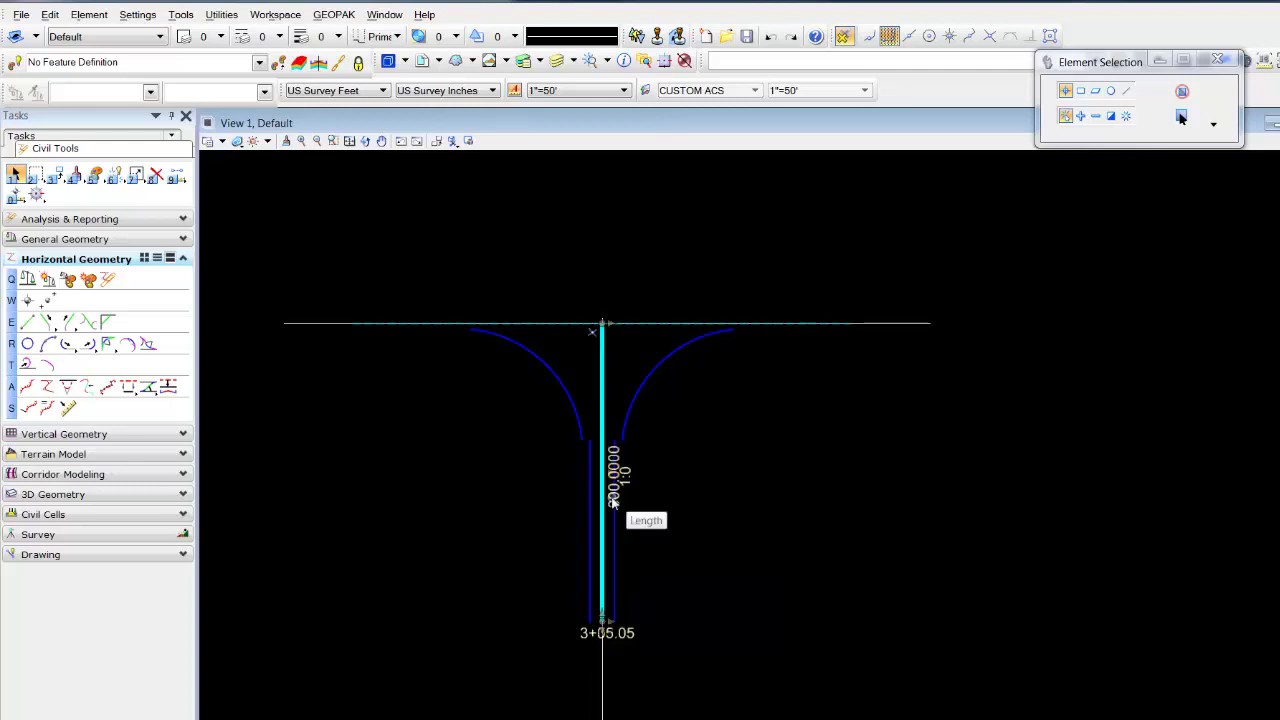
pyautogui.click(704, 496)
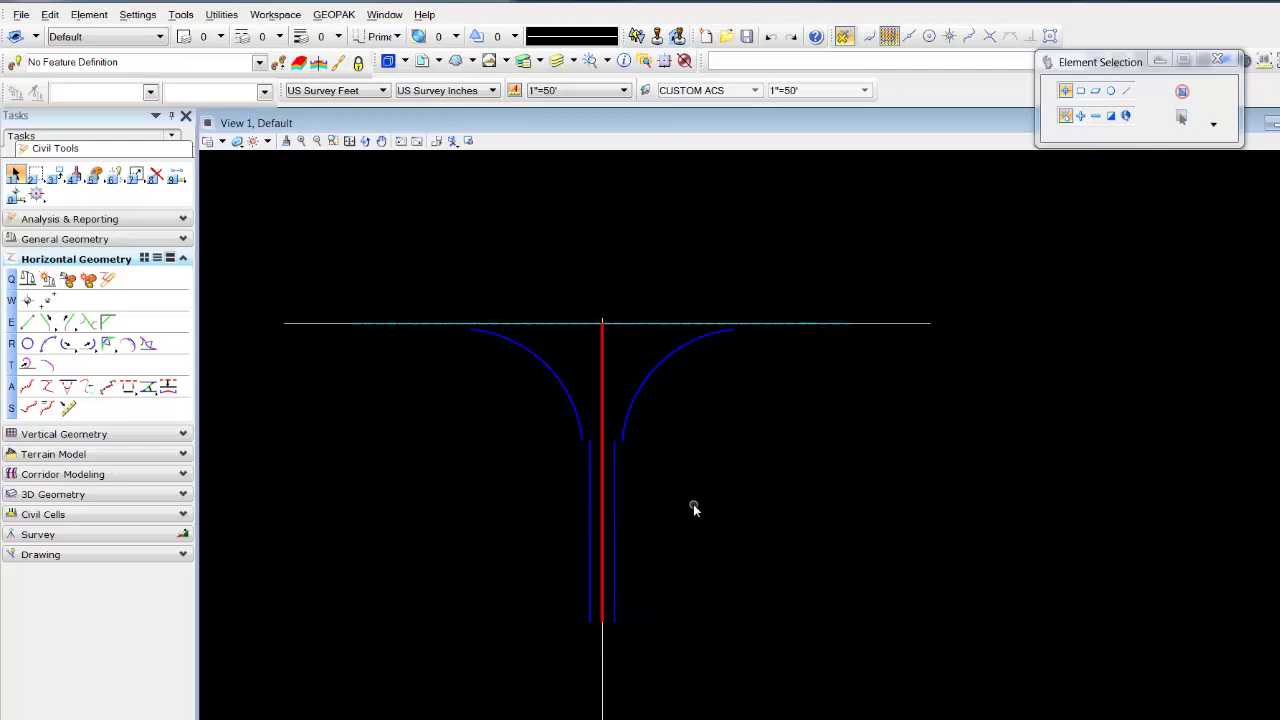
pyautogui.click(645, 381)
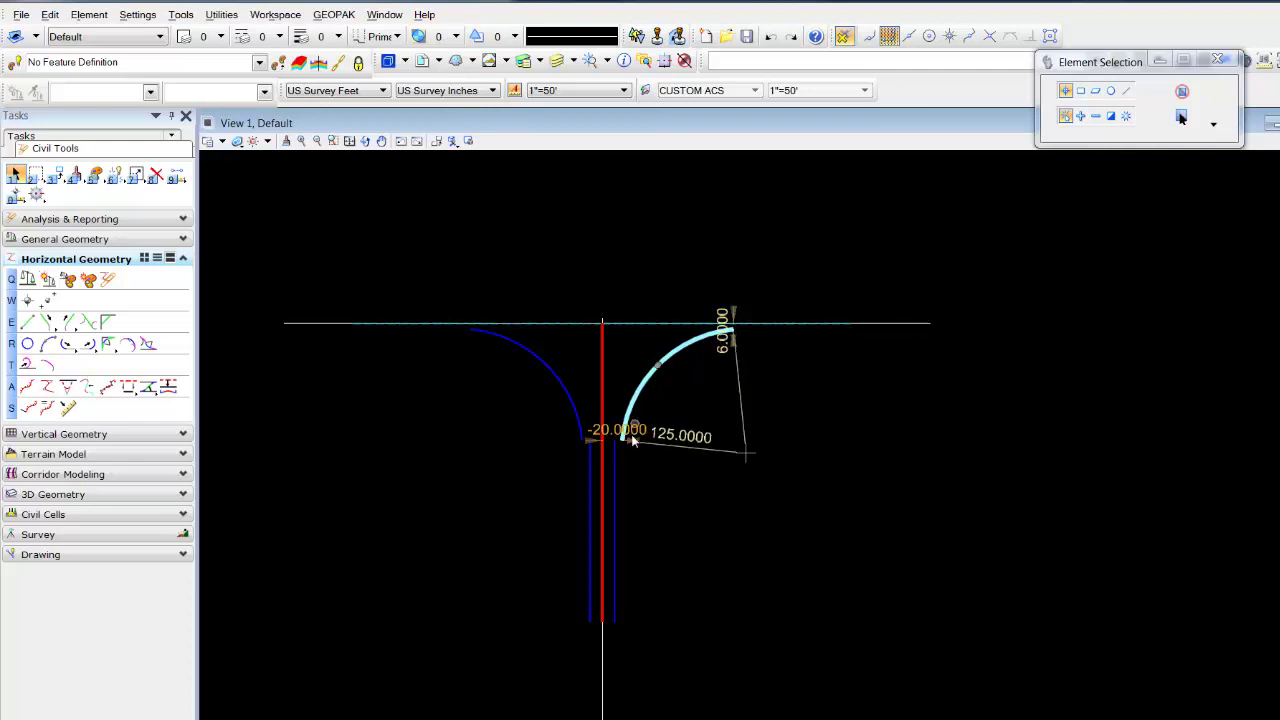
pyautogui.scroll(4, 619, 445)
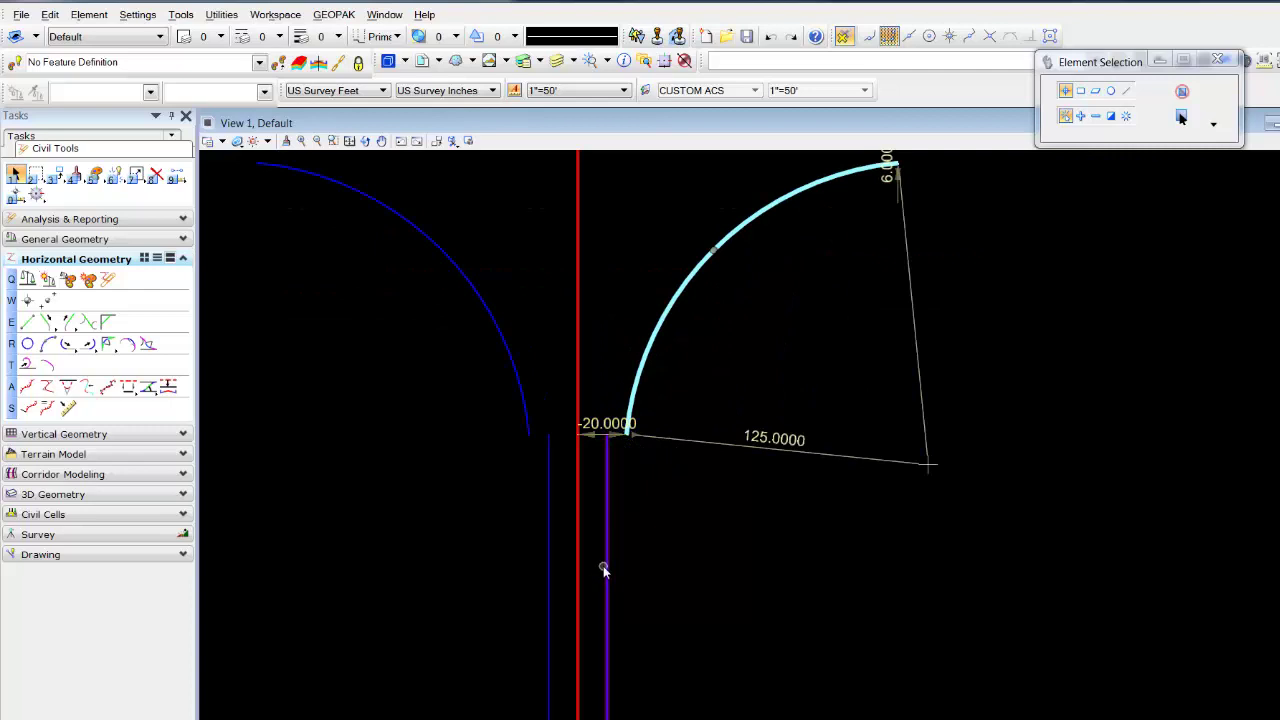
pyautogui.moveTo(629, 437)
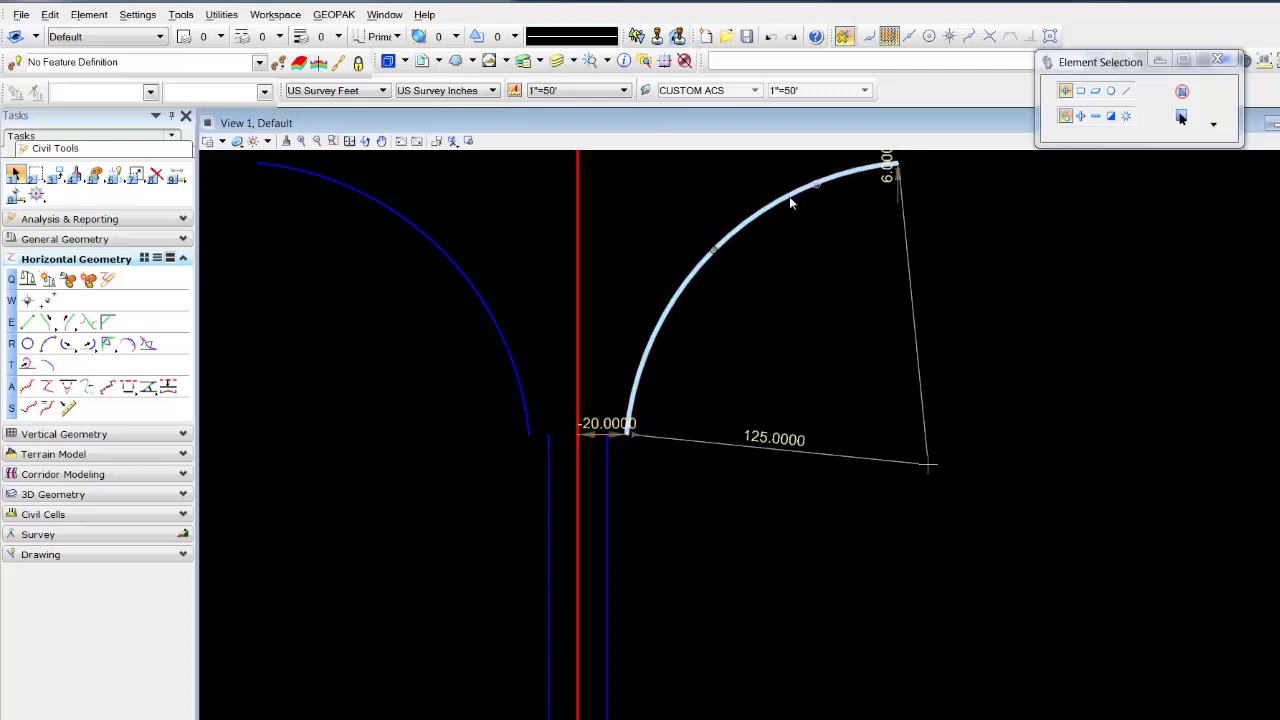
pyautogui.scroll(1, 665, 345)
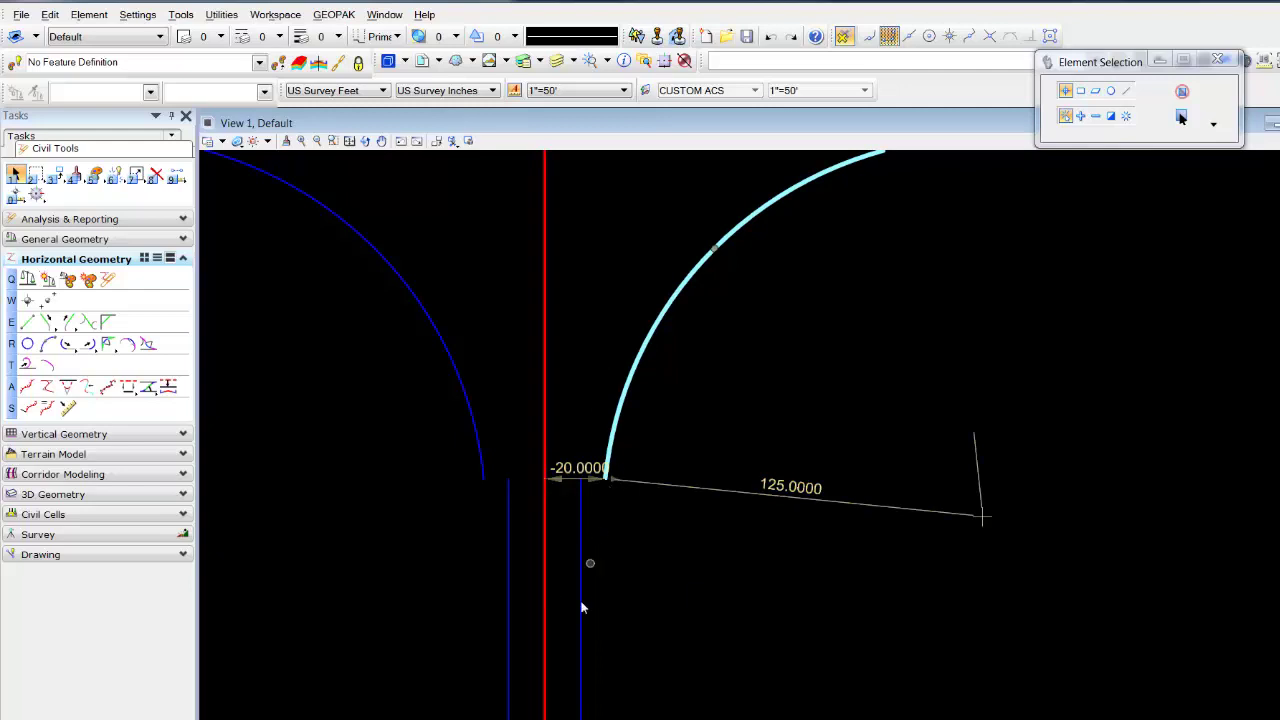
pyautogui.scroll(-1, 581, 712)
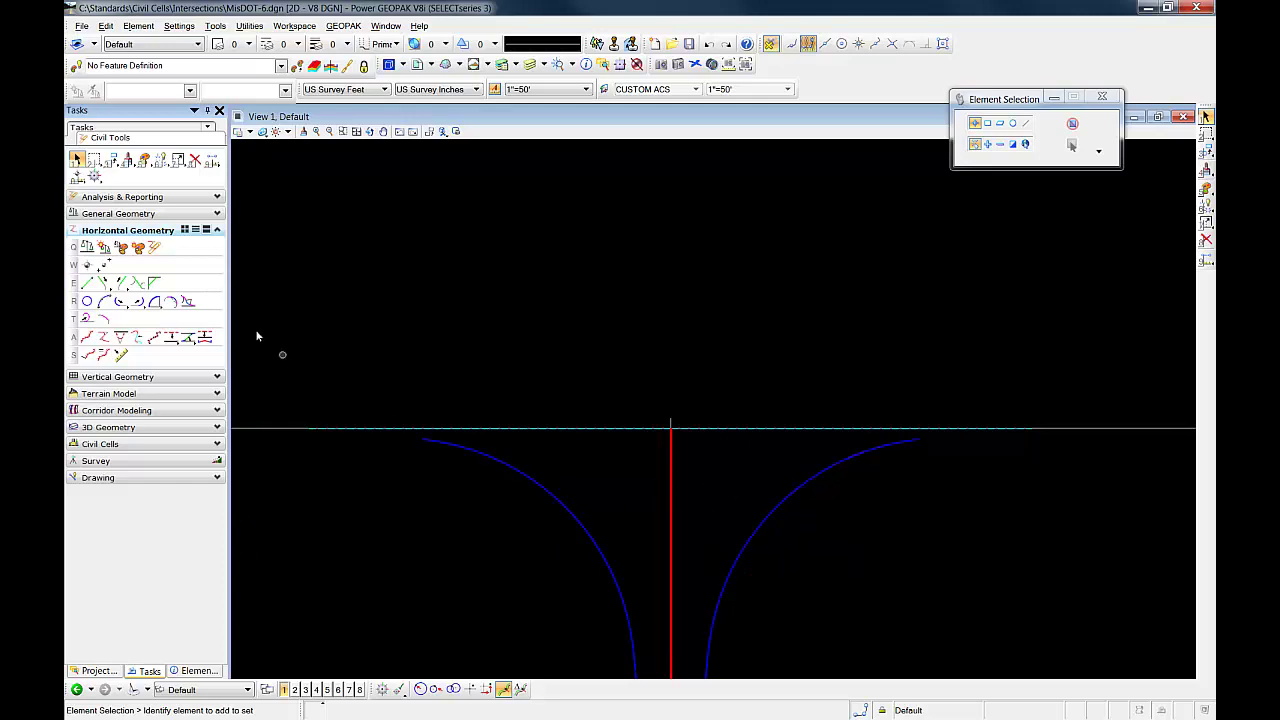
# Create an 80 ft, 1:10 ratio-defined taper from the right curb-return arc, no mirror
pyautogui.click(174, 339)
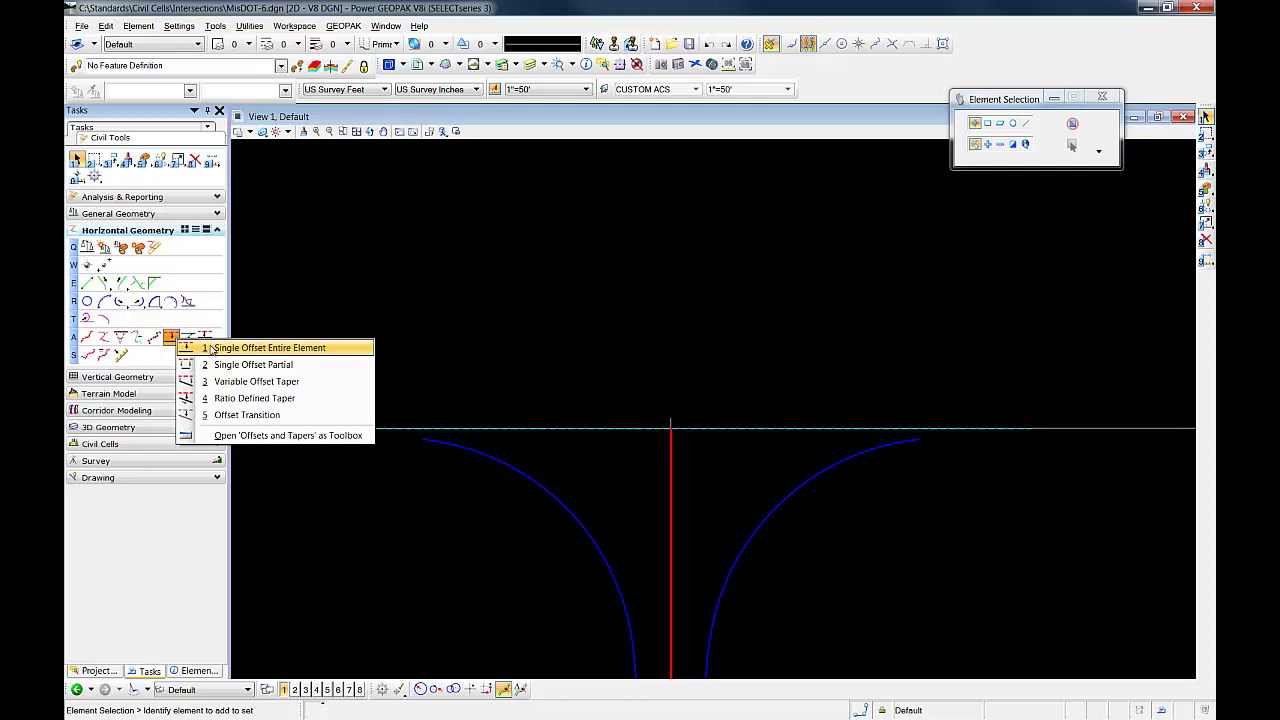
pyautogui.click(216, 401)
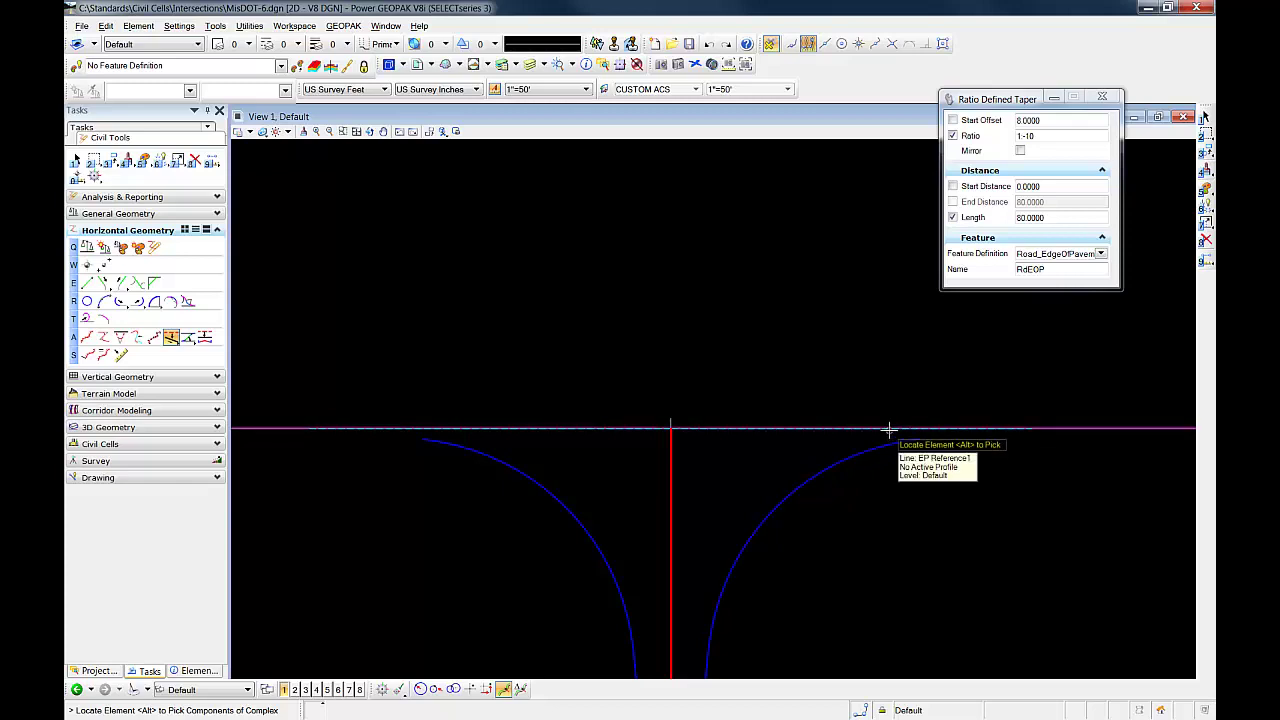
pyautogui.click(918, 438)
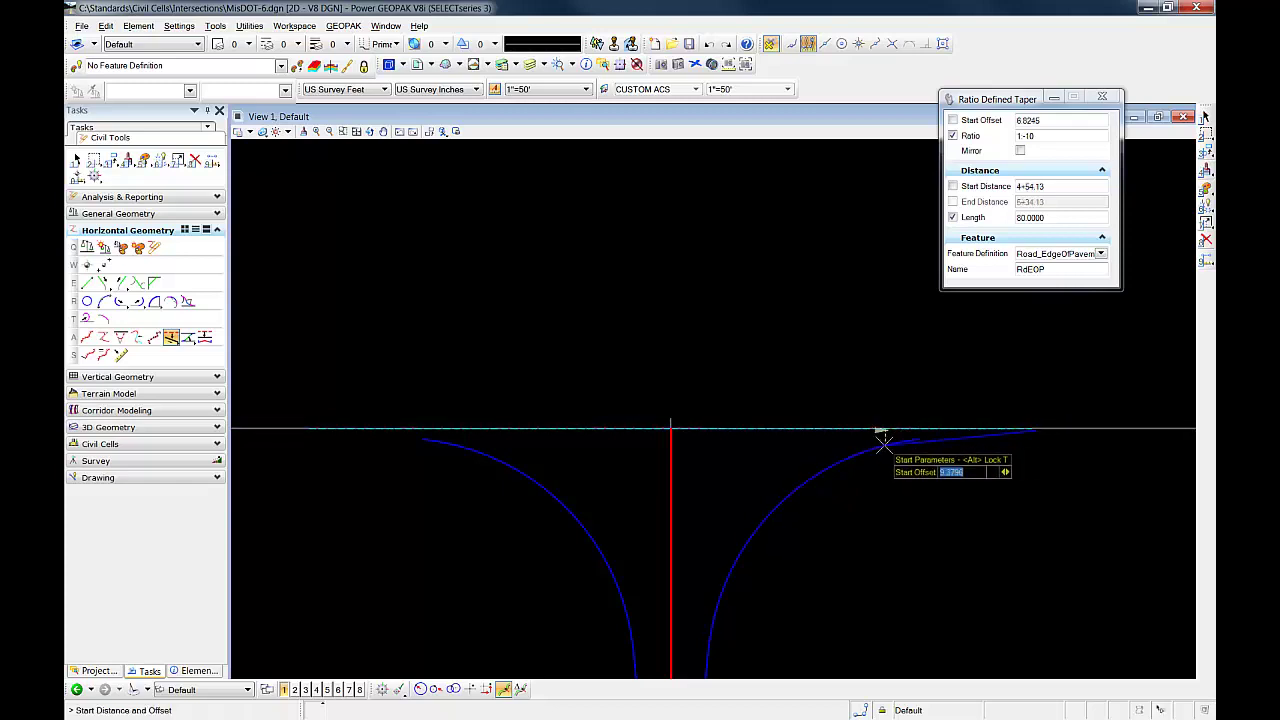
pyautogui.click(882, 435)
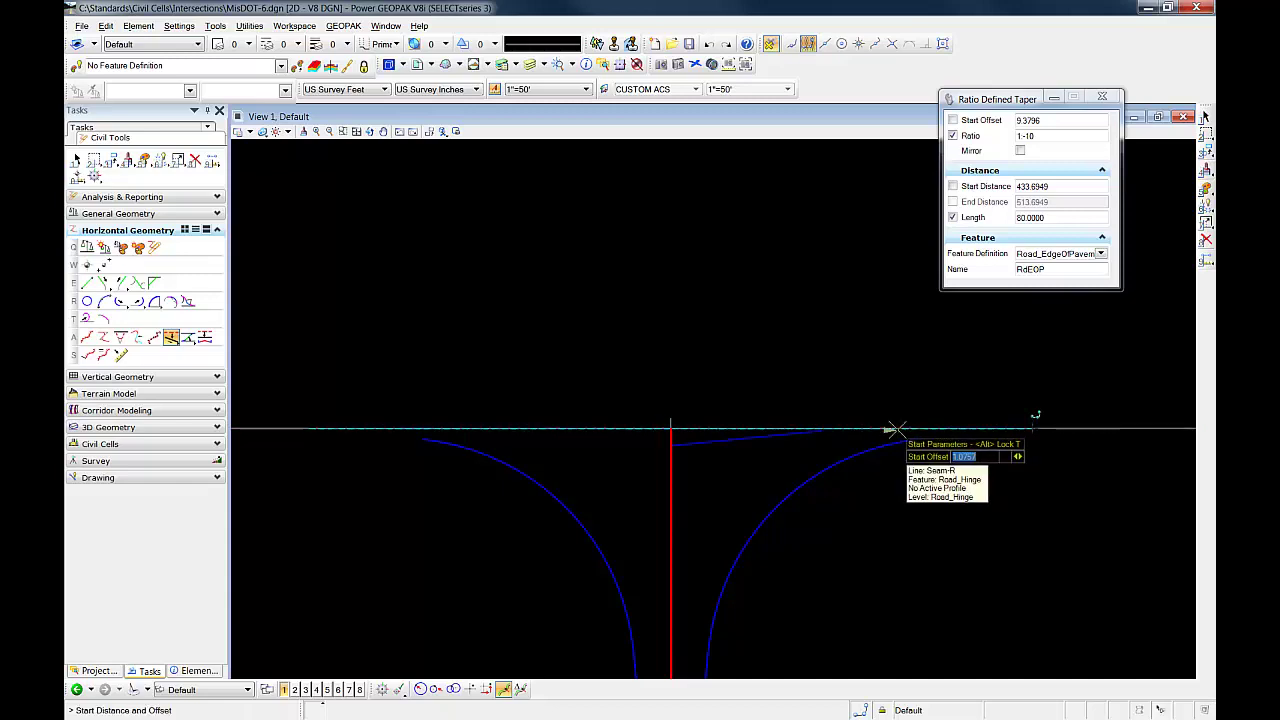
pyautogui.click(910, 437)
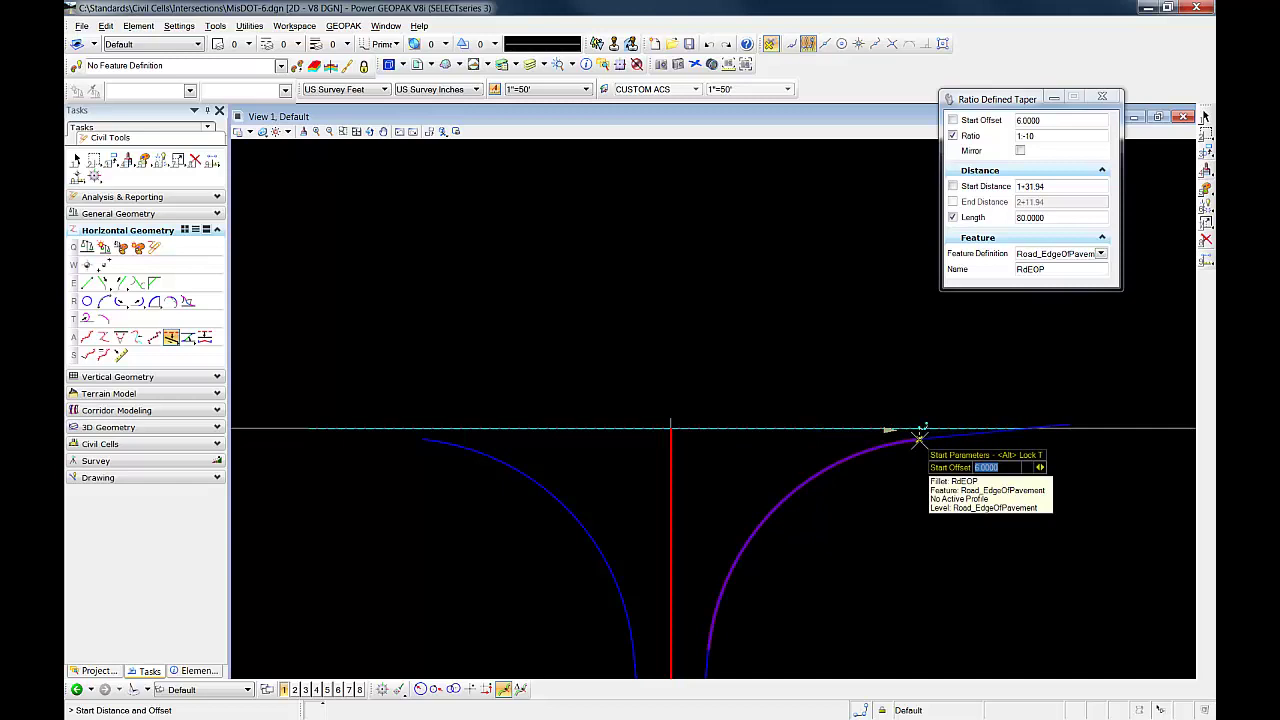
pyautogui.click(918, 437)
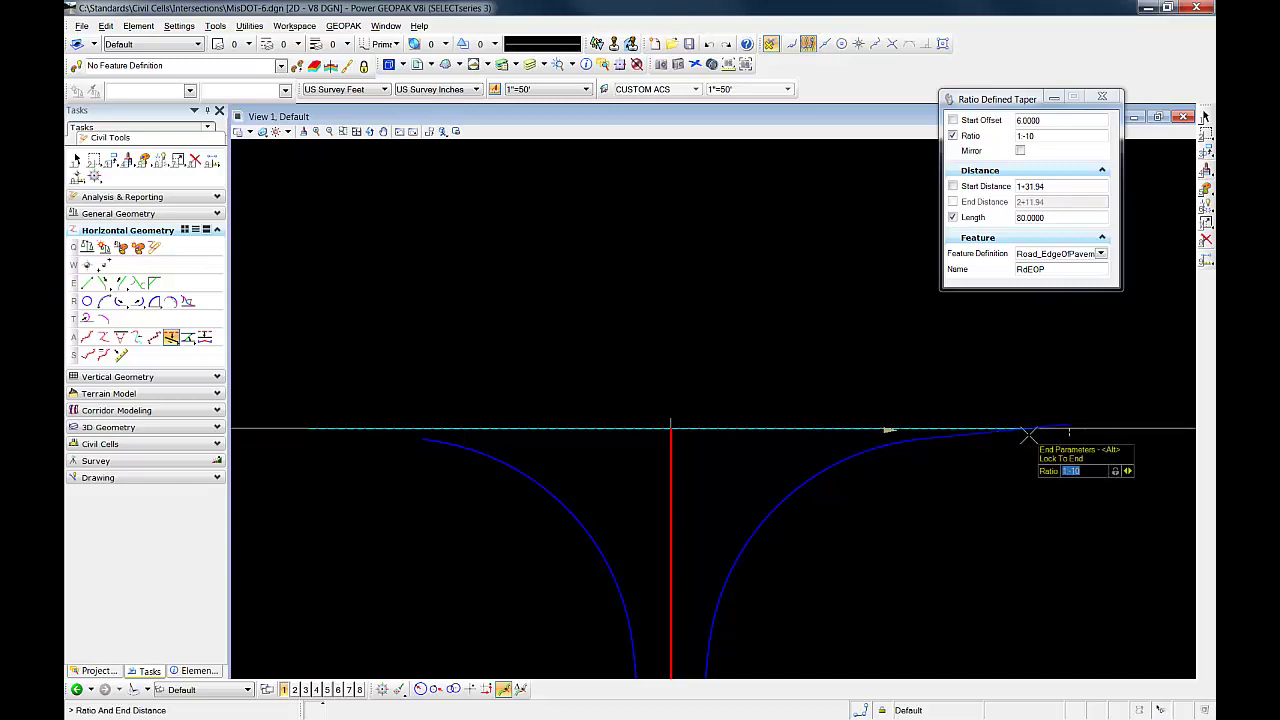
pyautogui.press('Right')
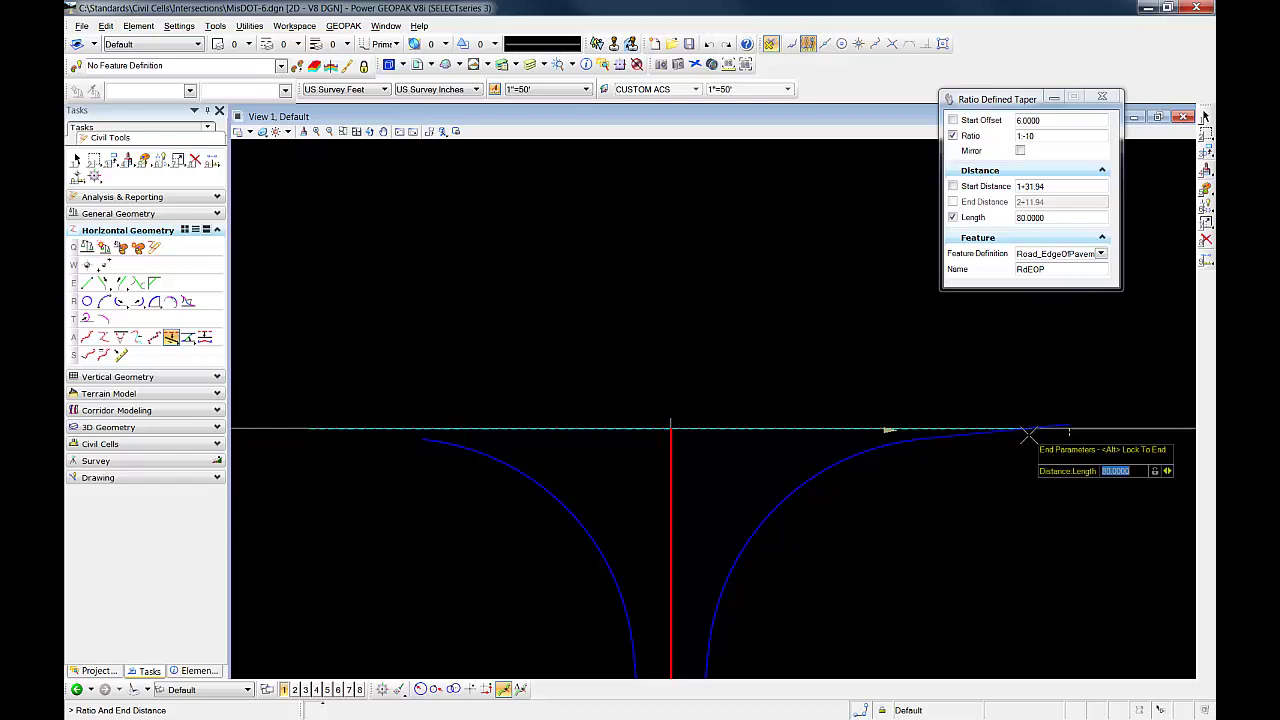
pyautogui.click(1028, 434)
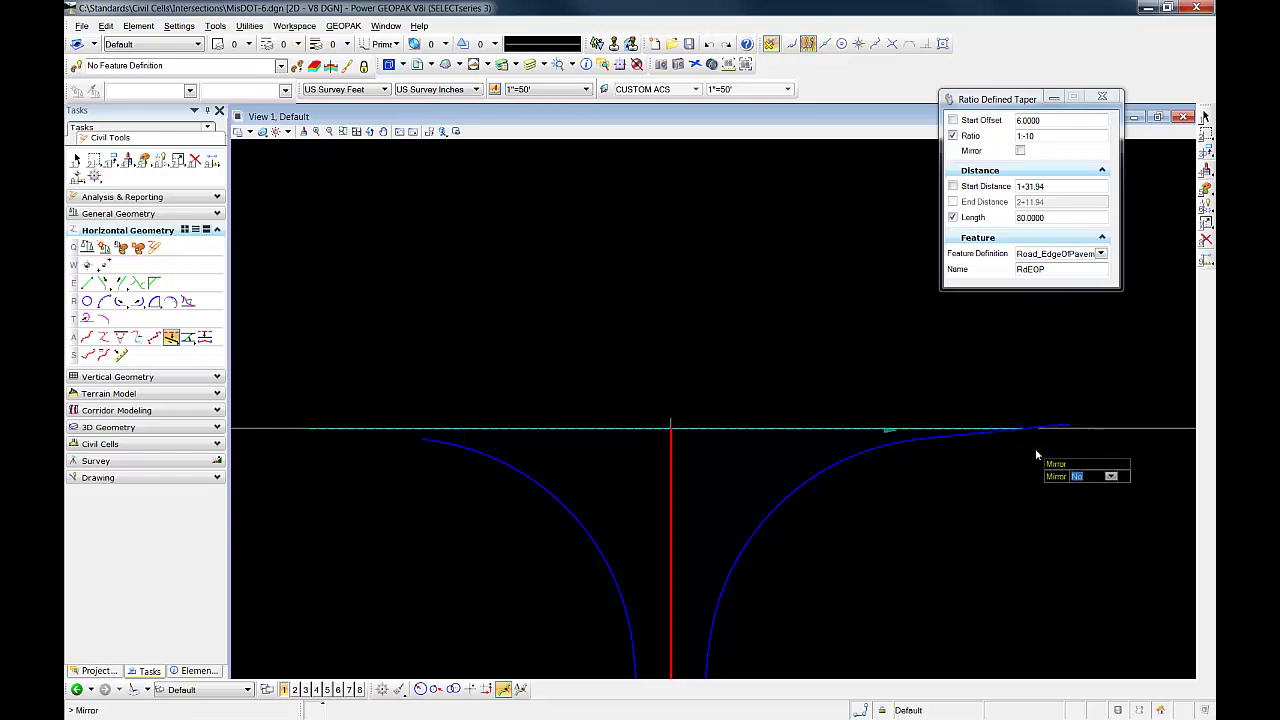
pyautogui.click(1035, 456)
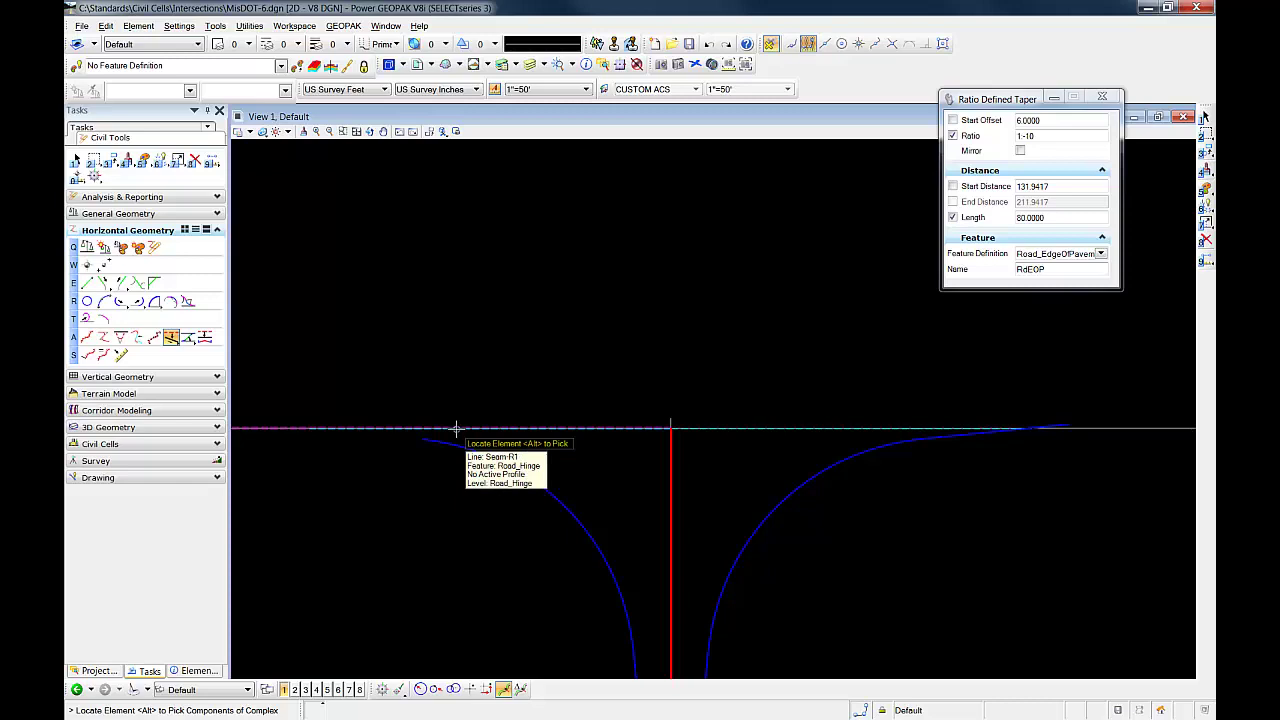
# Create the matching 80 ft, 1:10 taper from the left curb-return arc
pyautogui.click(455, 429)
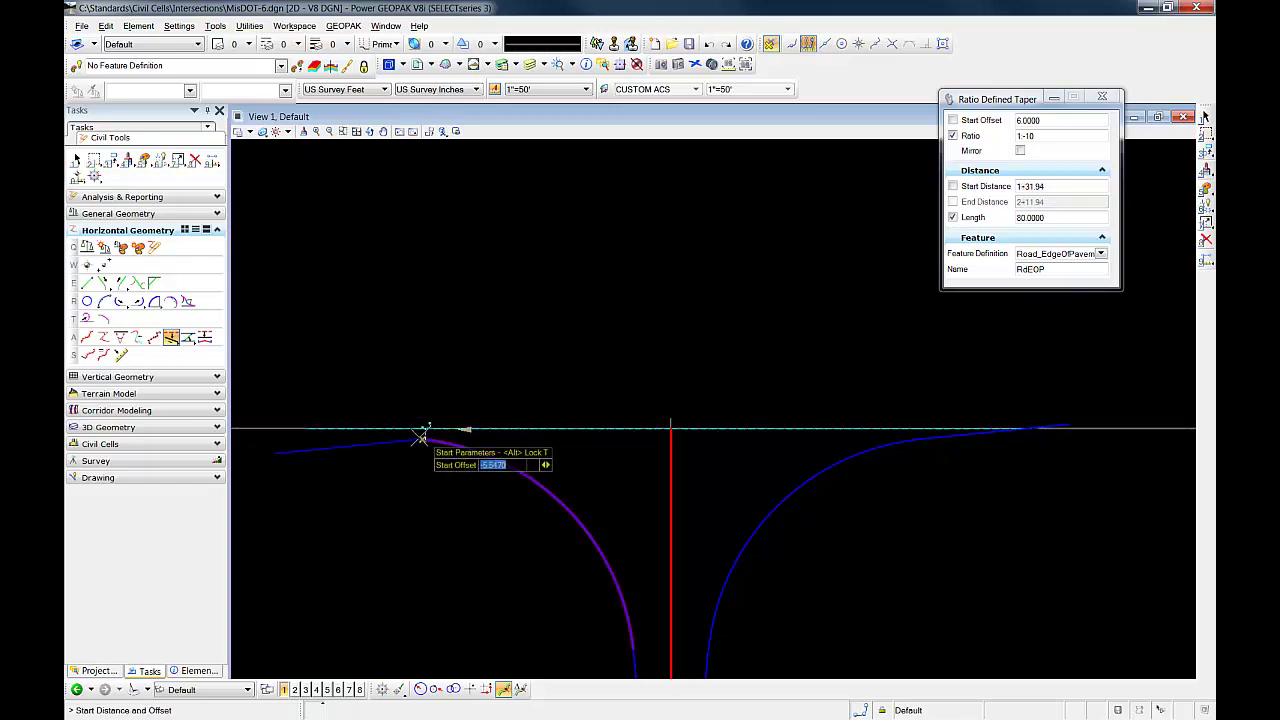
pyautogui.click(423, 436)
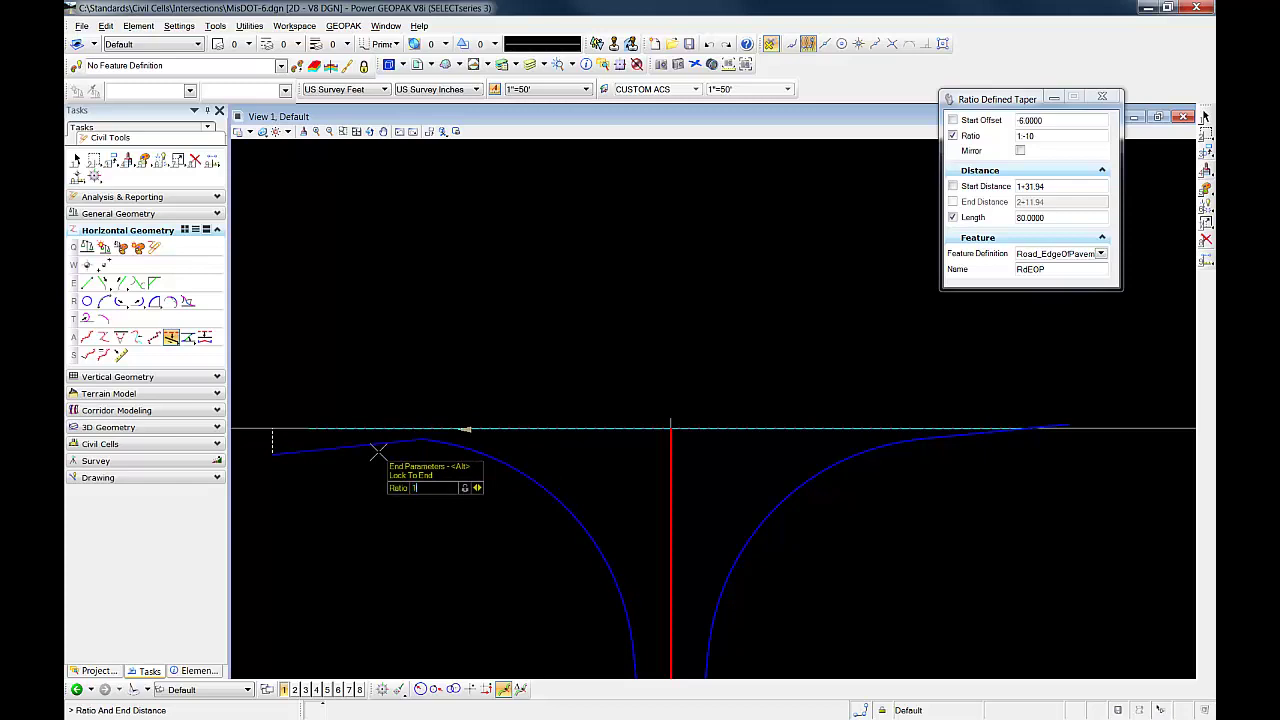
pyautogui.write('1:10')
pyautogui.press('Tab')
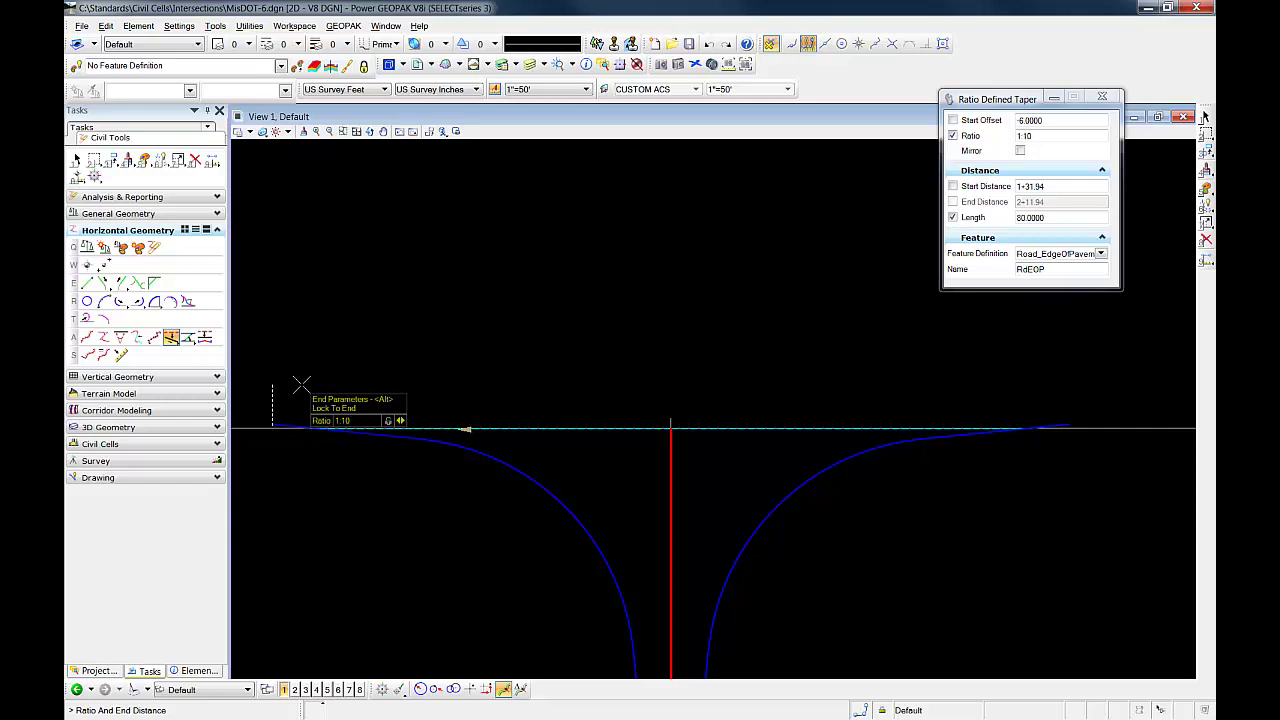
pyautogui.press('Tab')
pyautogui.click(302, 385)
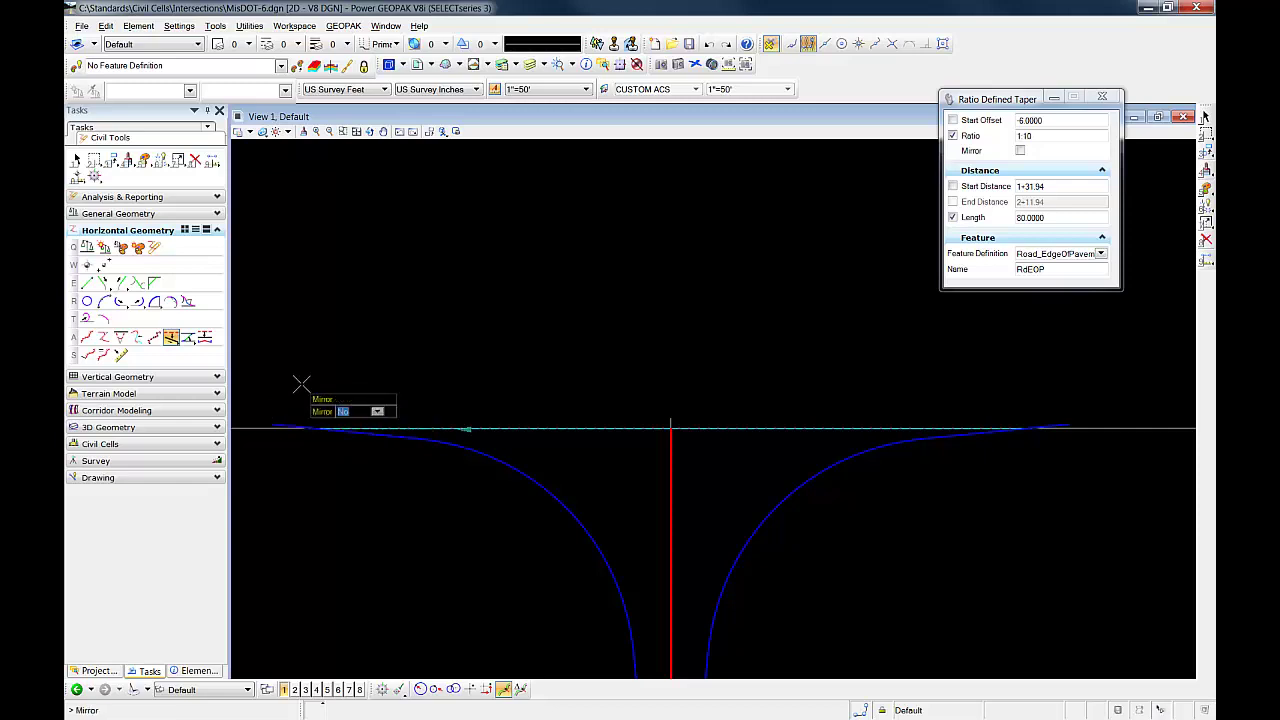
pyautogui.click(302, 385)
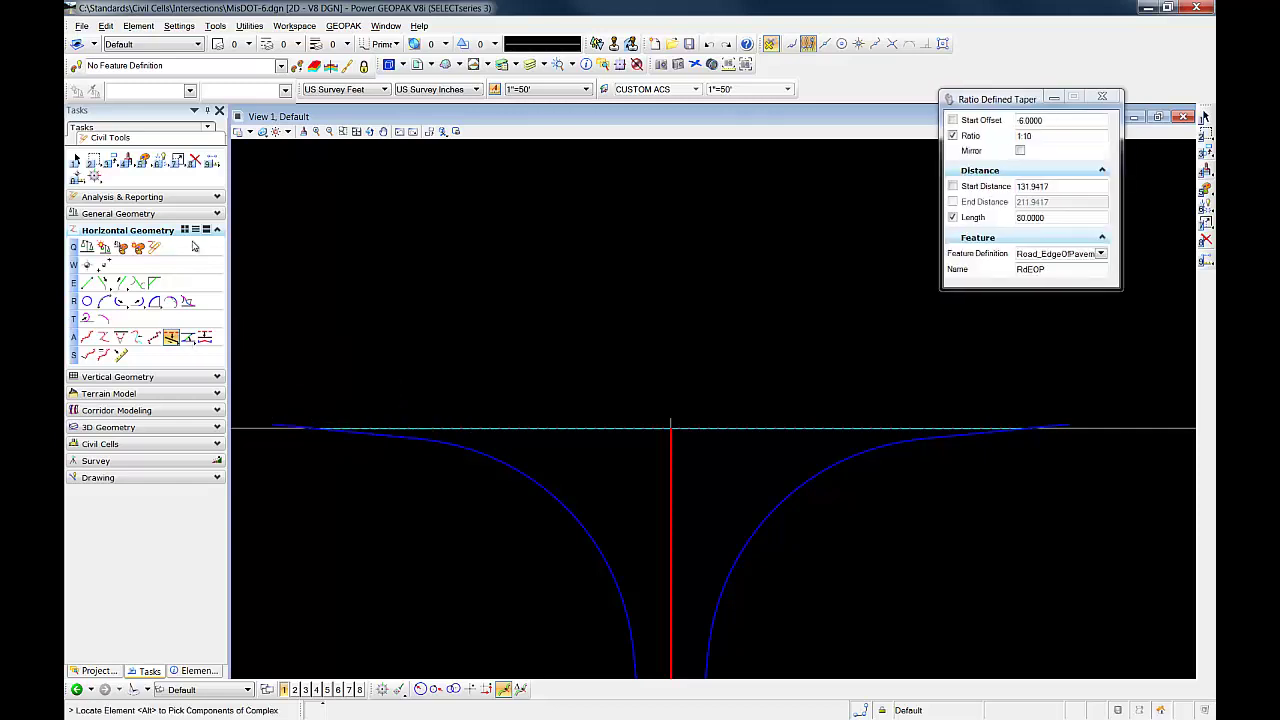
pyautogui.click(177, 158)
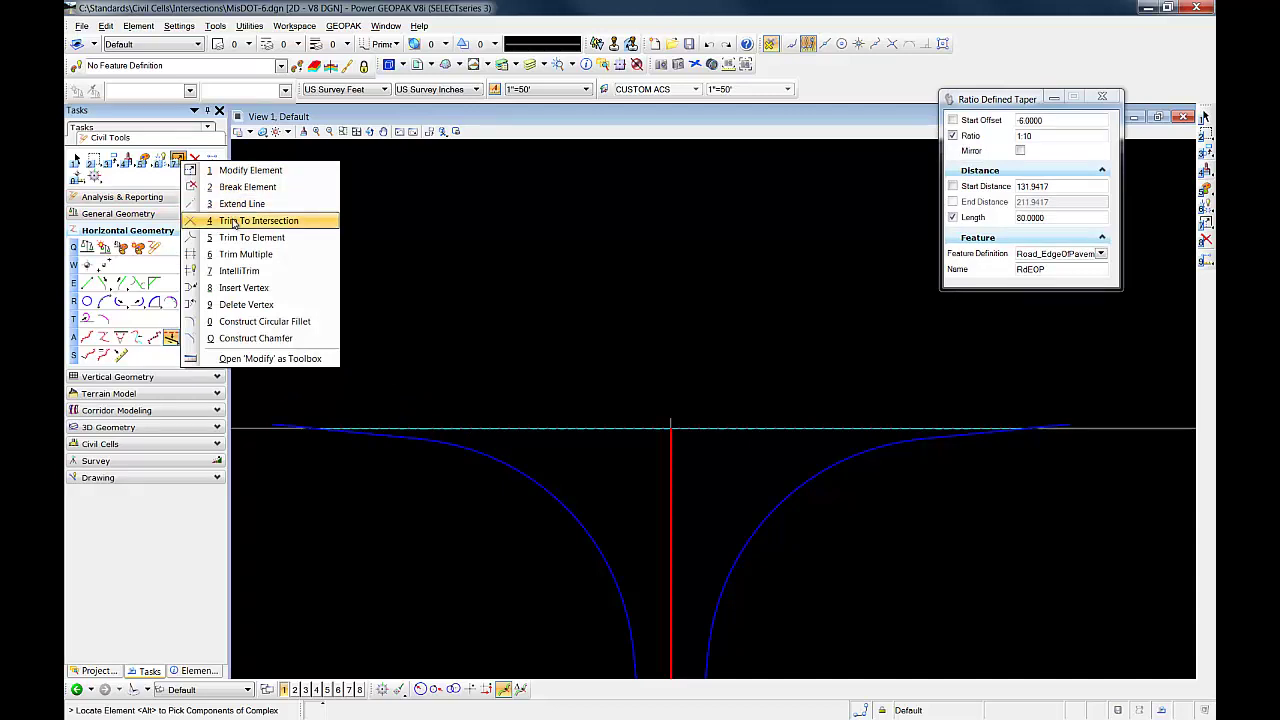
# Place the right-side taper with start offset -8 and ratio 1:10
pyautogui.click(236, 221)
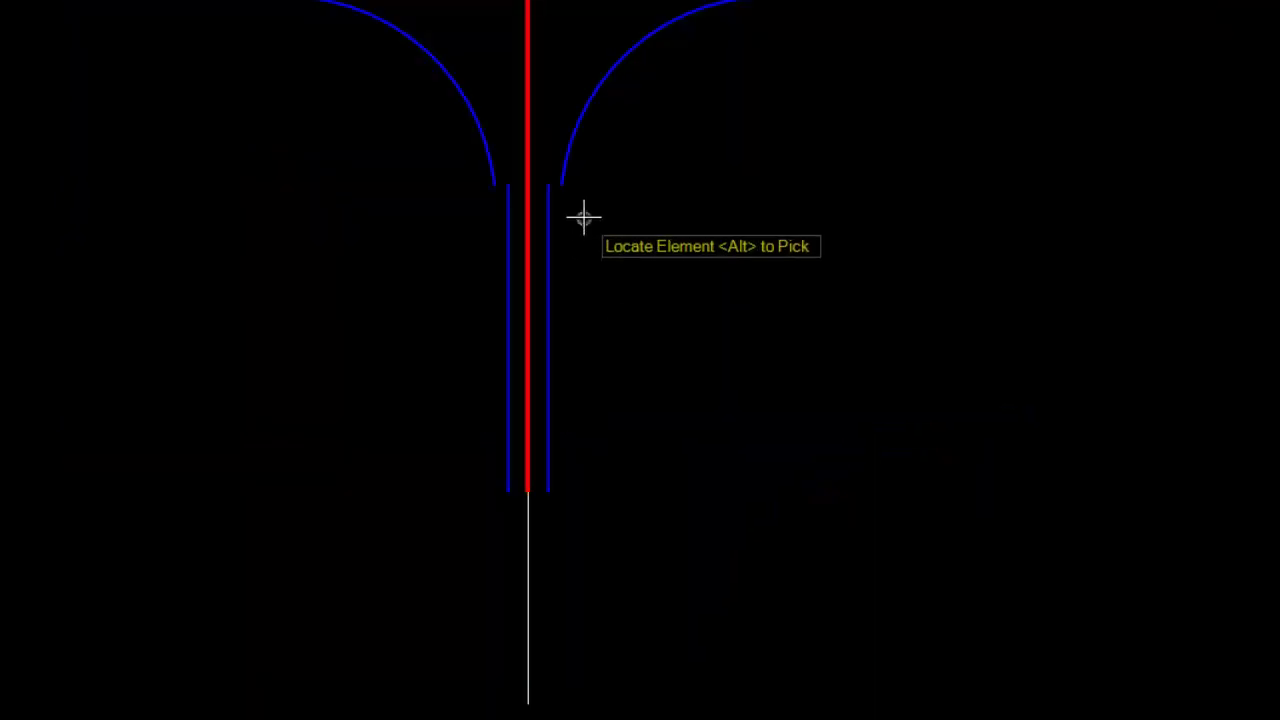
pyautogui.click(548, 208)
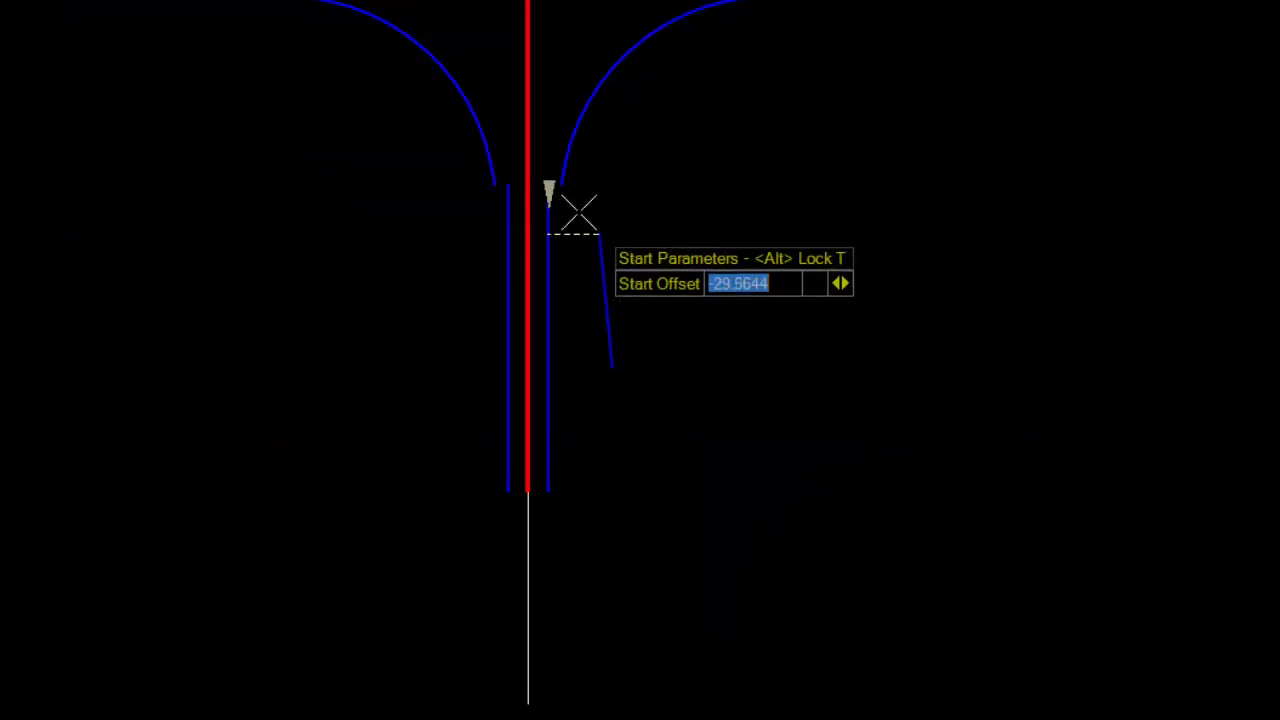
pyautogui.scroll(2, 571, 209)
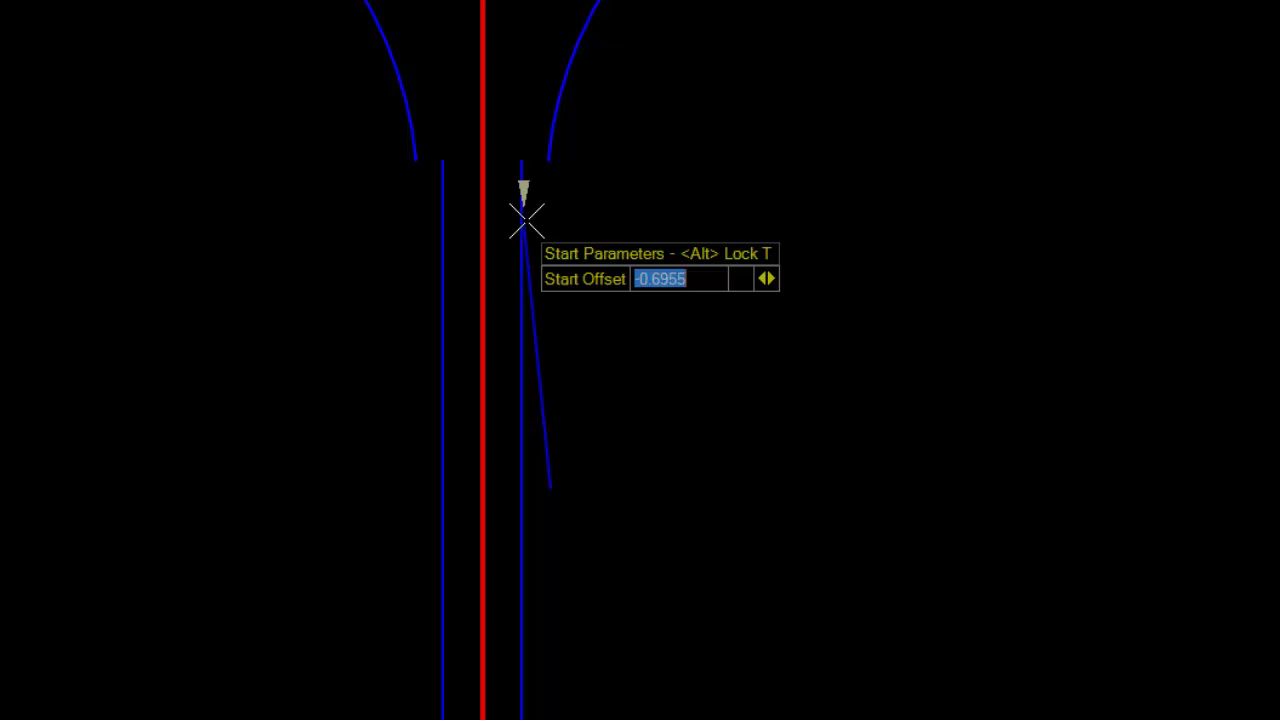
pyautogui.click(547, 158)
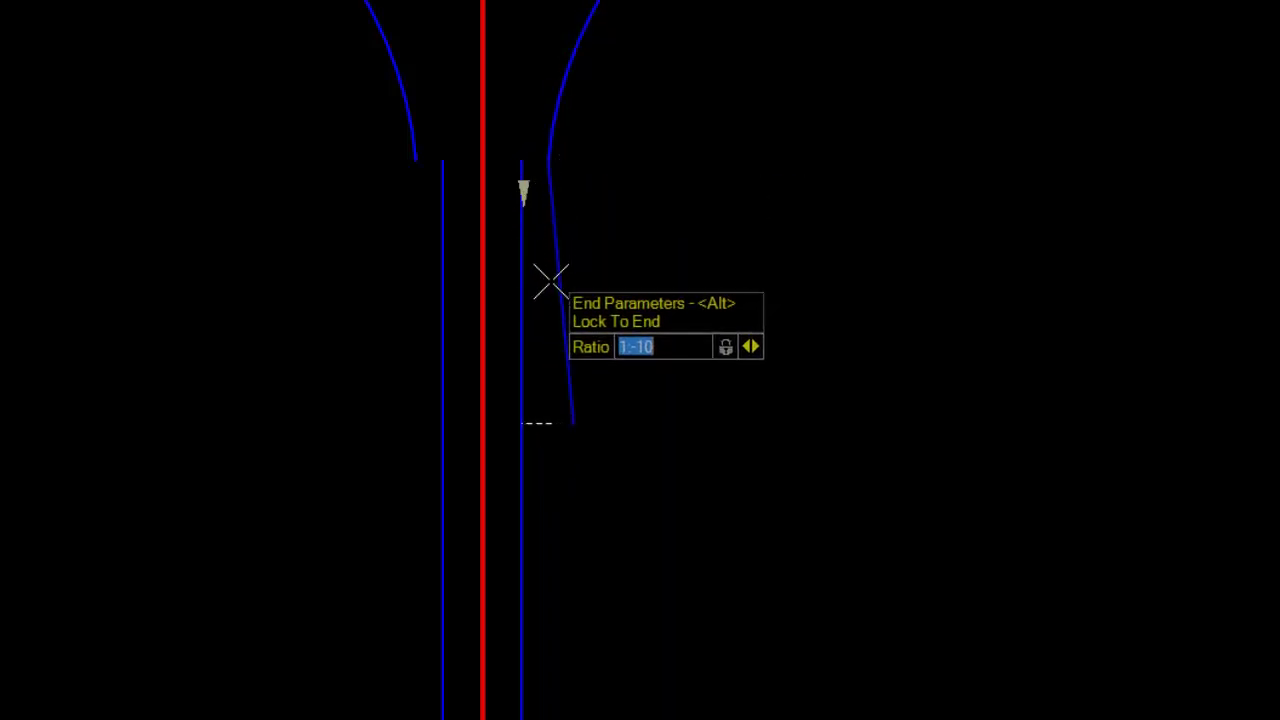
pyautogui.write('1')
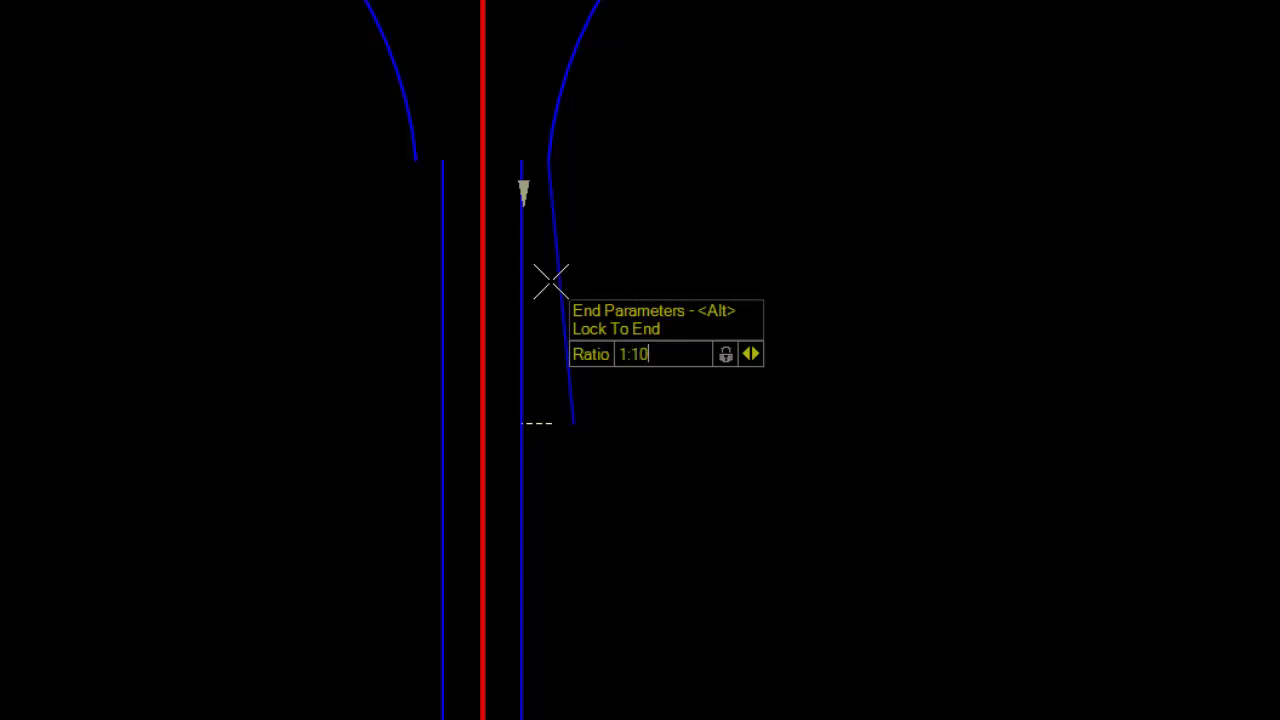
pyautogui.press('Tab')
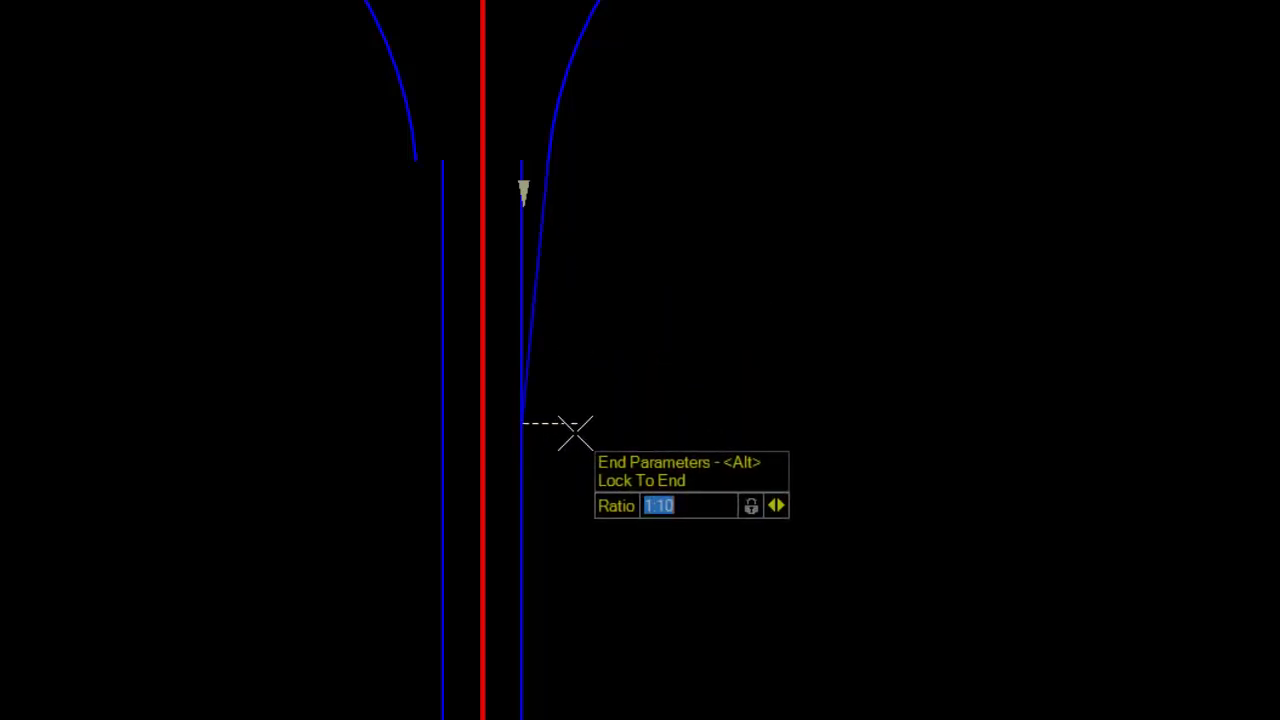
pyautogui.click(577, 435)
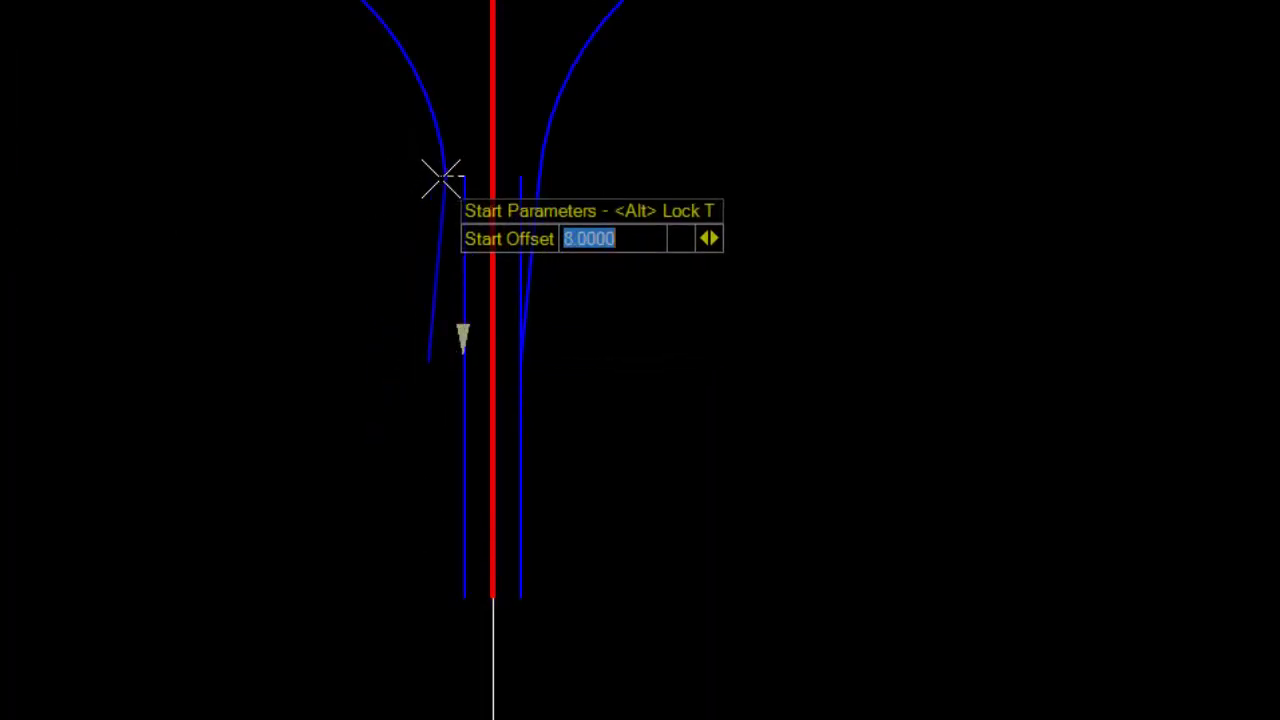
# Set the left taper to start offset 8 with ratio 1:-10
pyautogui.click(443, 176)
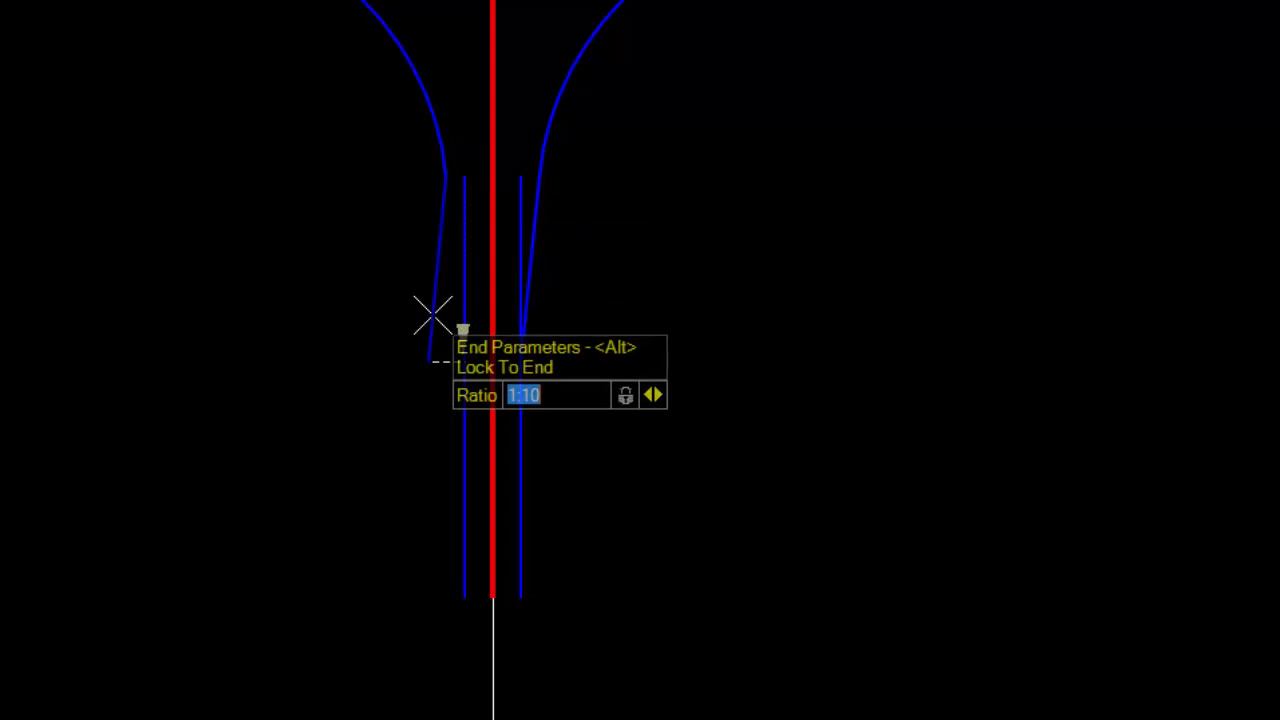
pyautogui.write('1:-10')
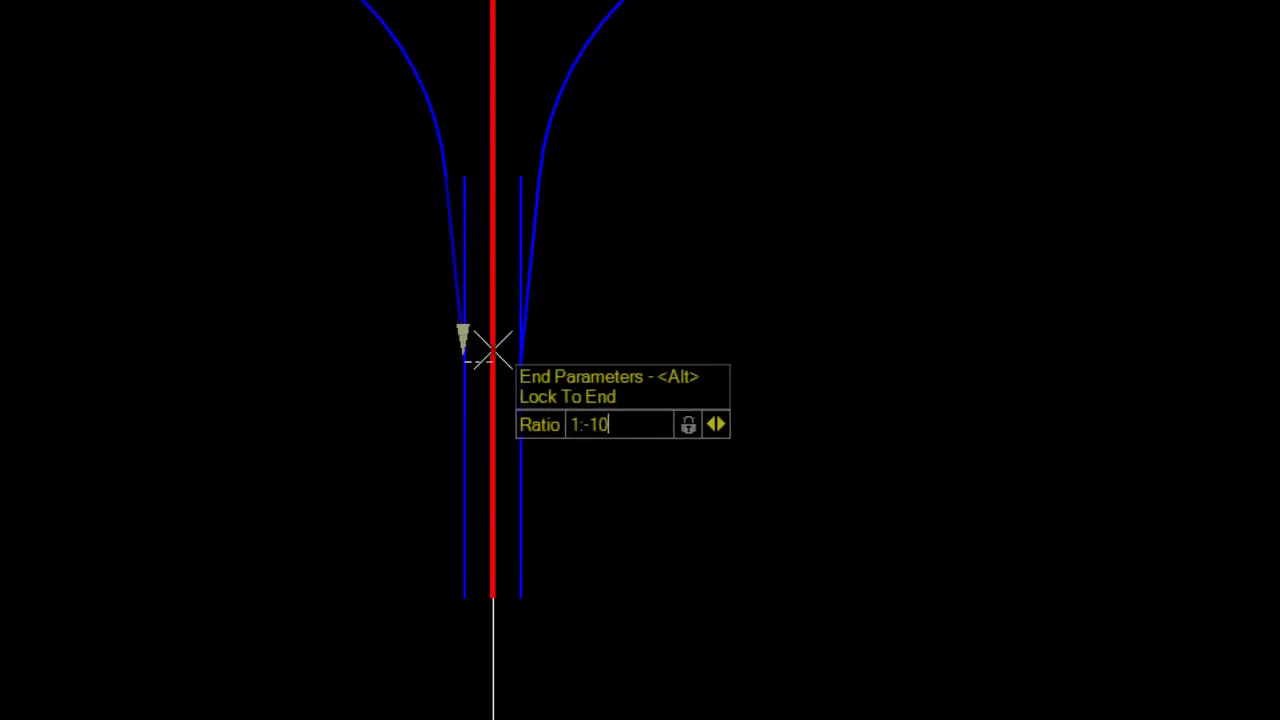
pyautogui.press('Return')
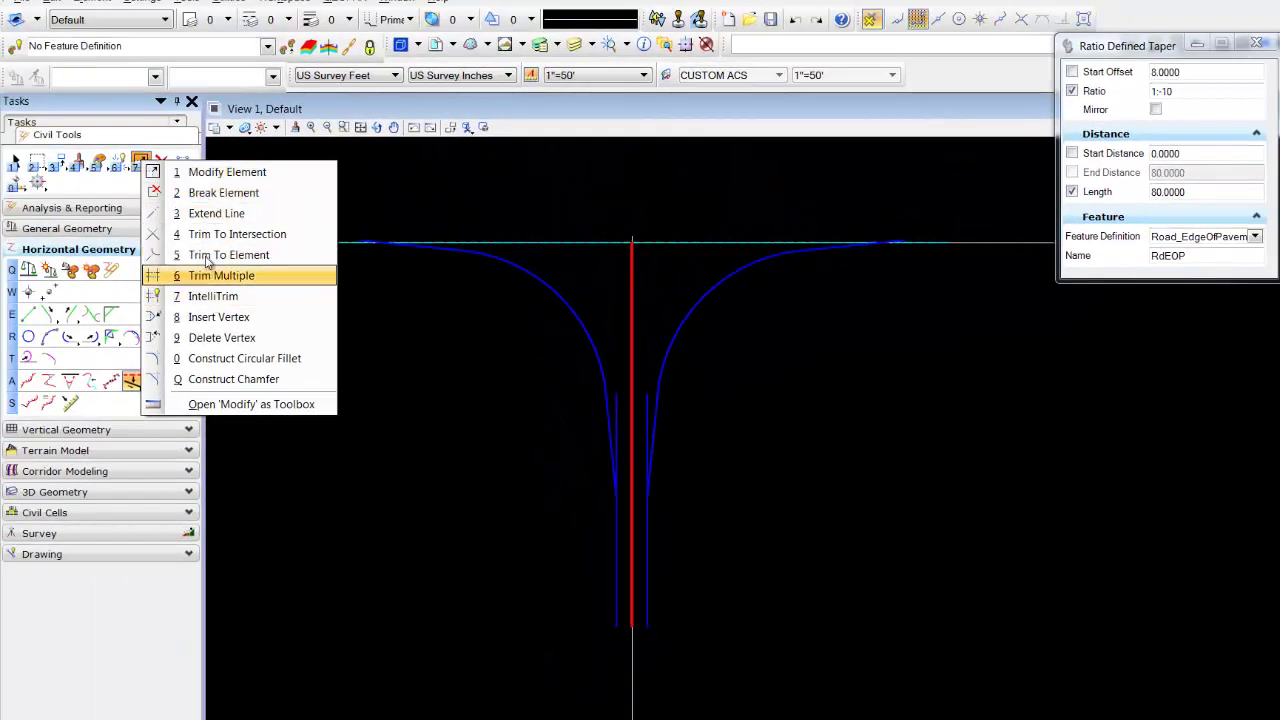
# Trim the right curb-return arc to its intersection with the Seam-R line
pyautogui.click(210, 222)
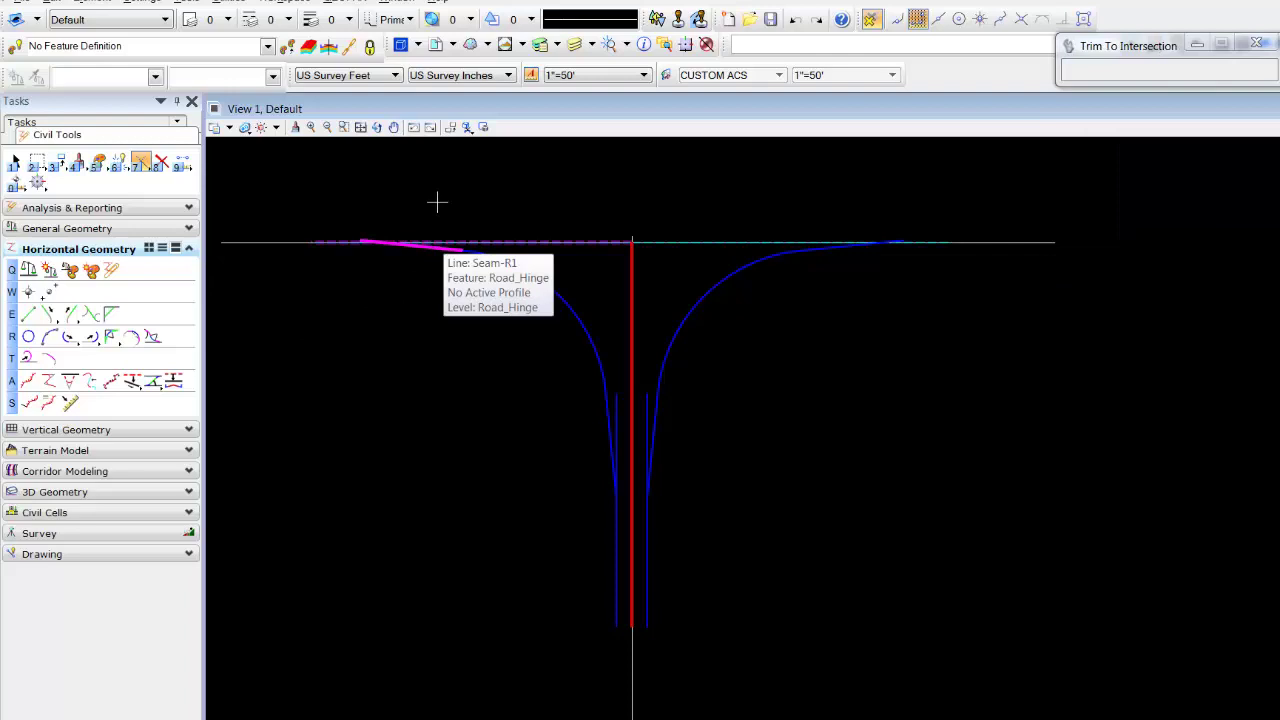
pyautogui.click(836, 233)
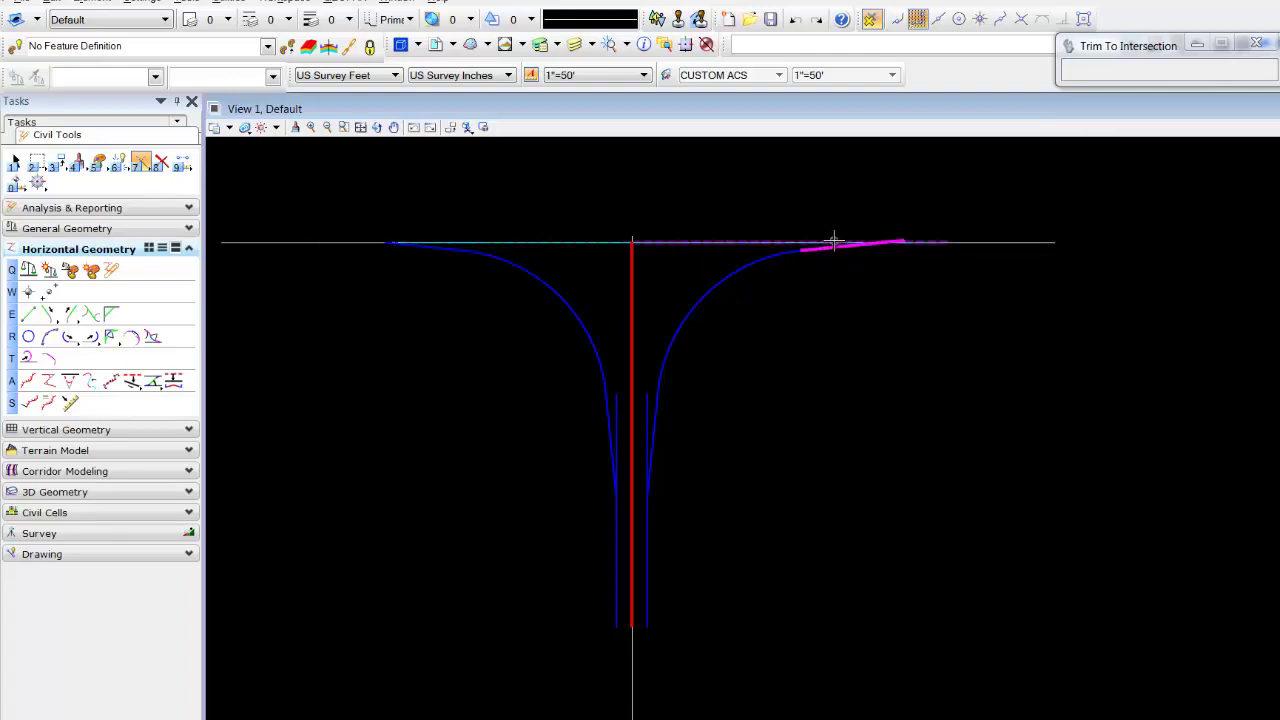
pyautogui.click(882, 336)
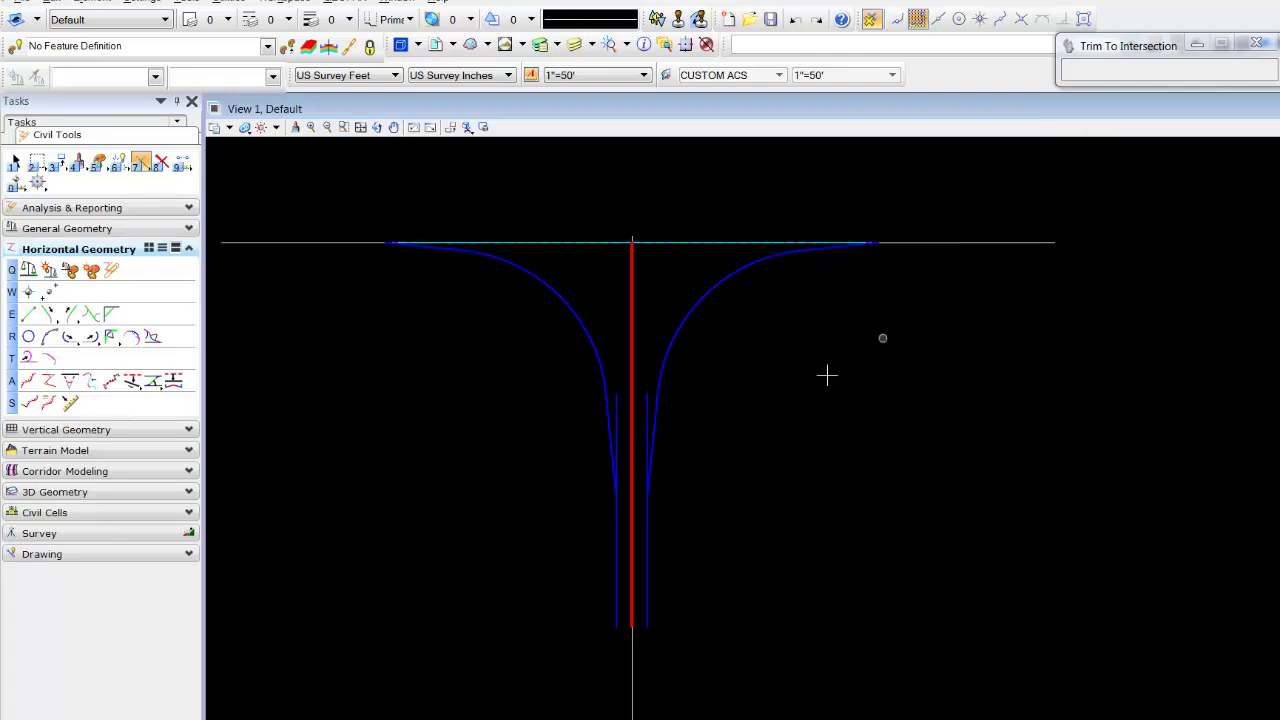
# Trim the right taper with RdEOP2 and the left taper with RdEOP3 into single edges
pyautogui.click(653, 456)
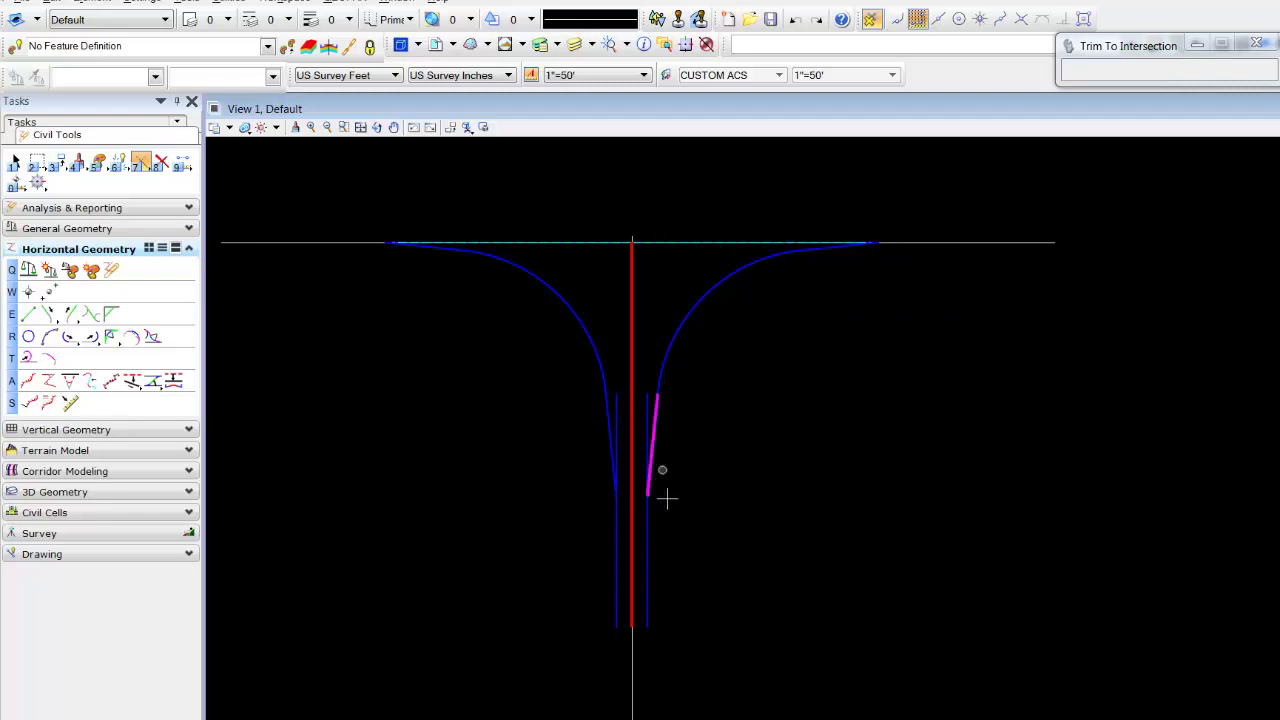
pyautogui.click(737, 515)
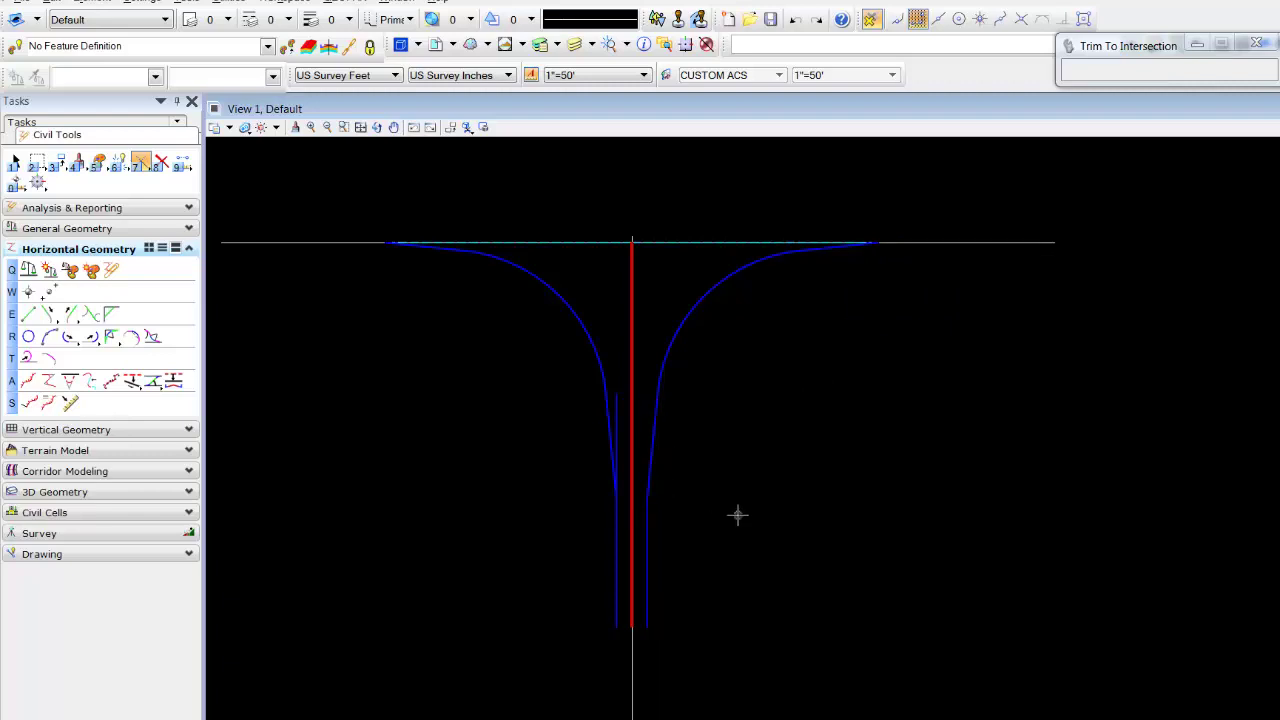
pyautogui.click(608, 457)
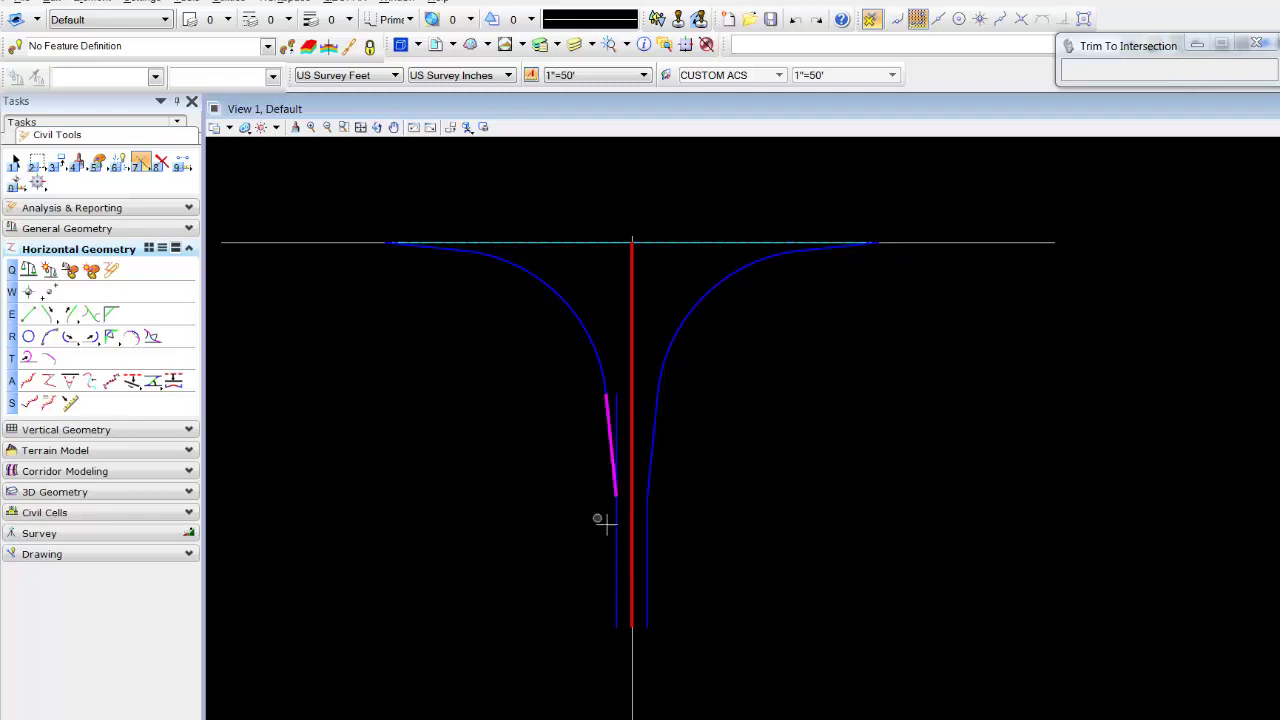
pyautogui.click(529, 580)
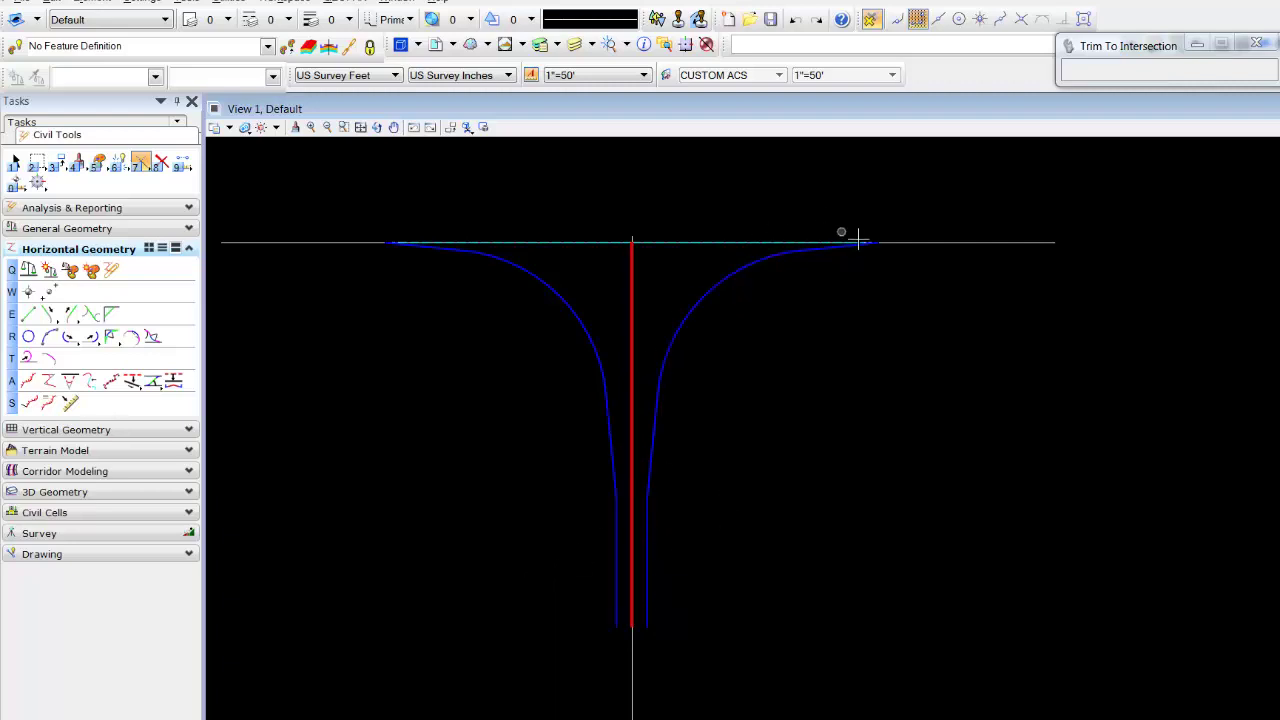
pyautogui.scroll(-1, 889, 332)
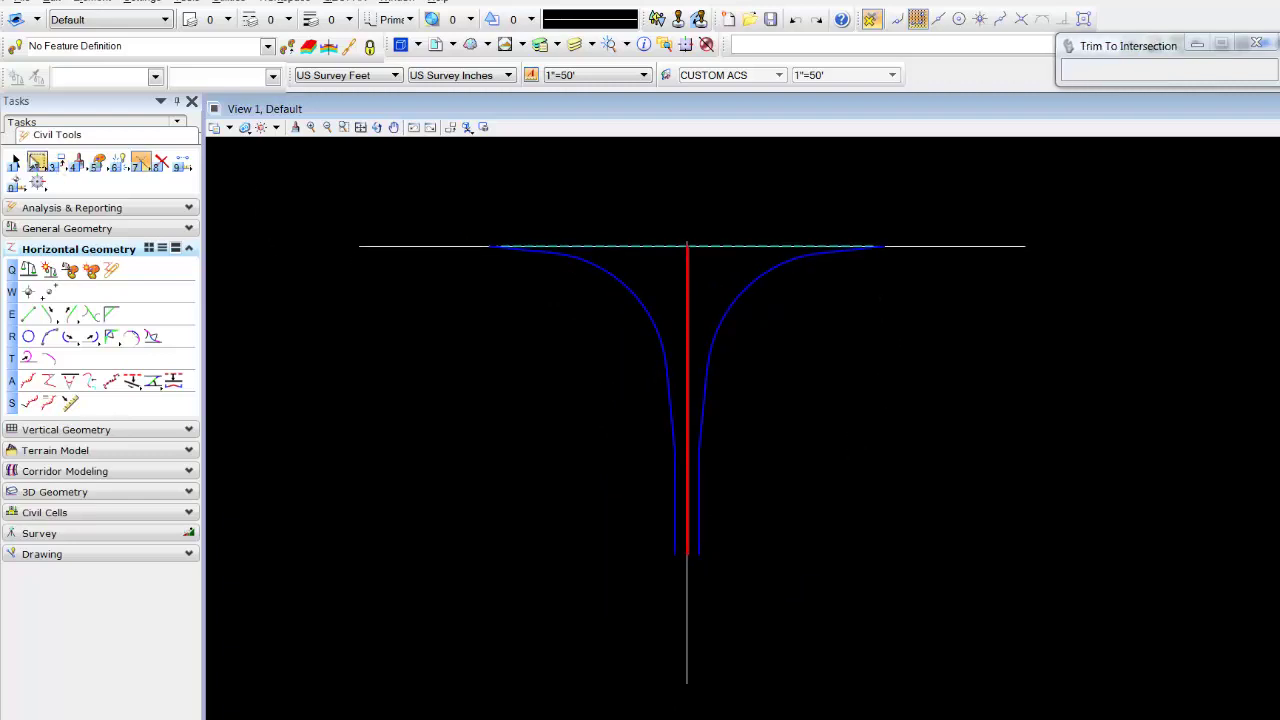
# Swing the centerline's bottom end to a skewed angle
pyautogui.click(15, 162)
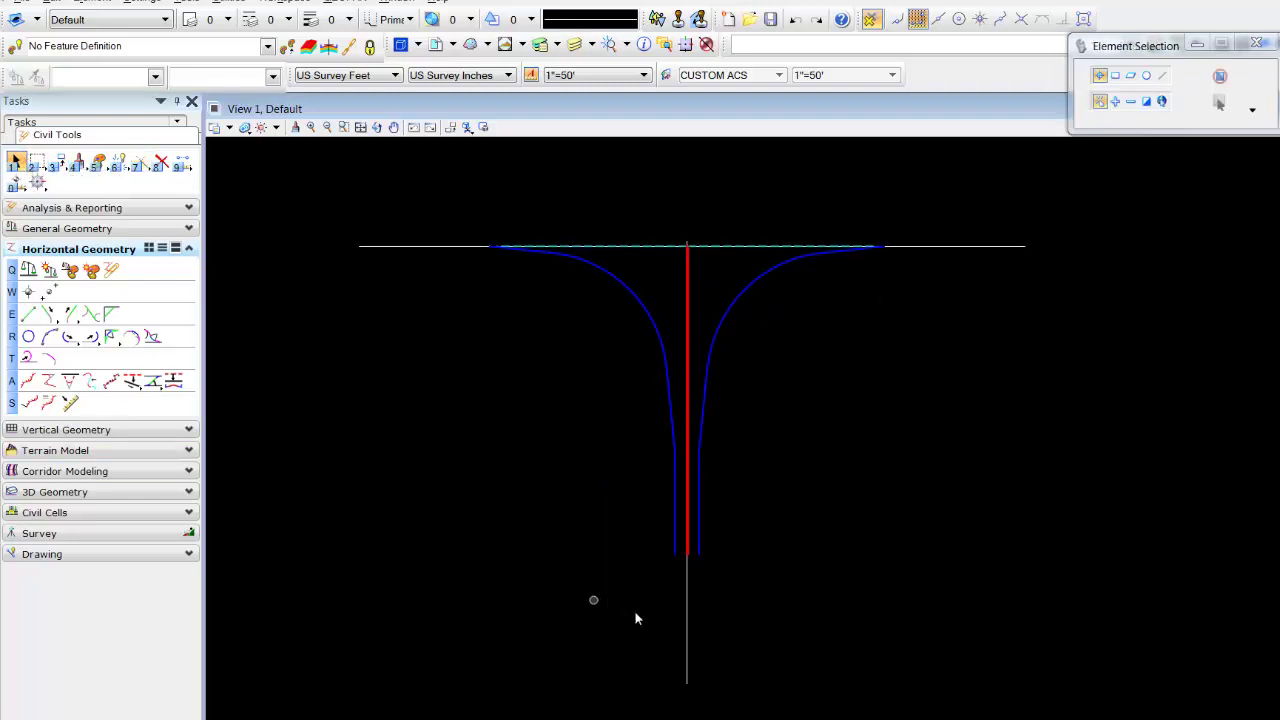
pyautogui.click(686, 662)
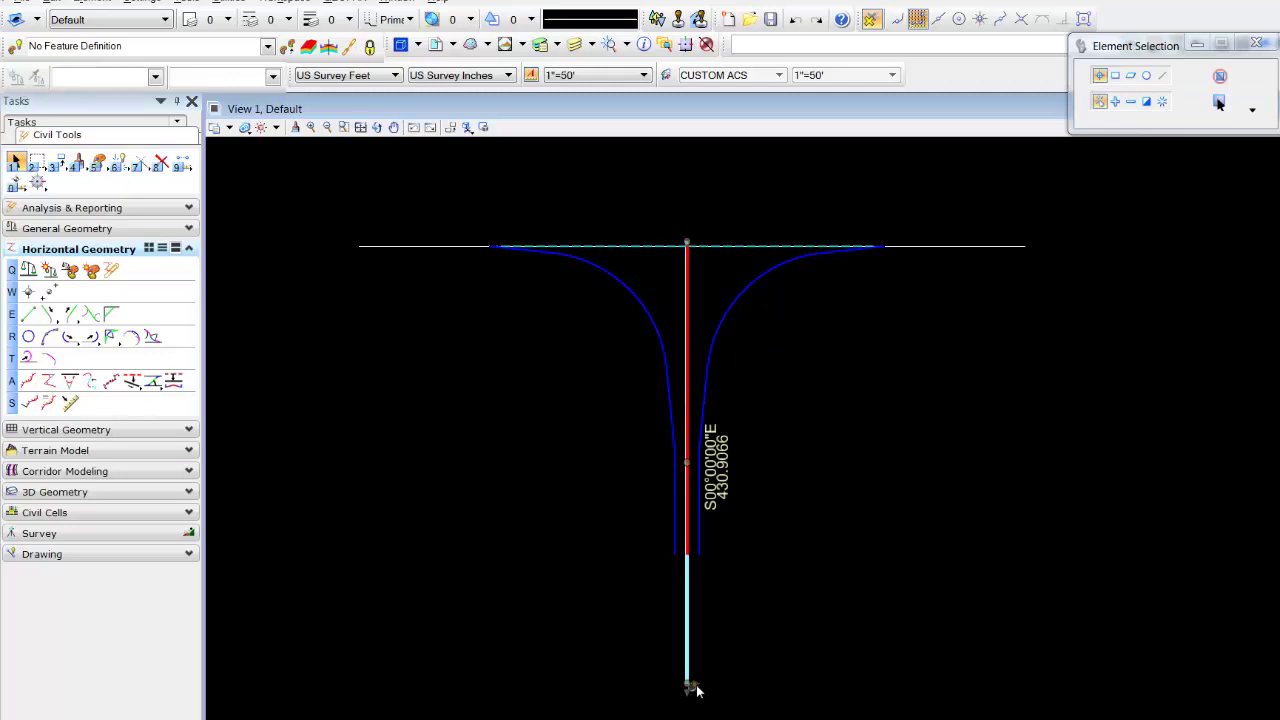
pyautogui.click(686, 684)
pyautogui.rightClick(817, 648)
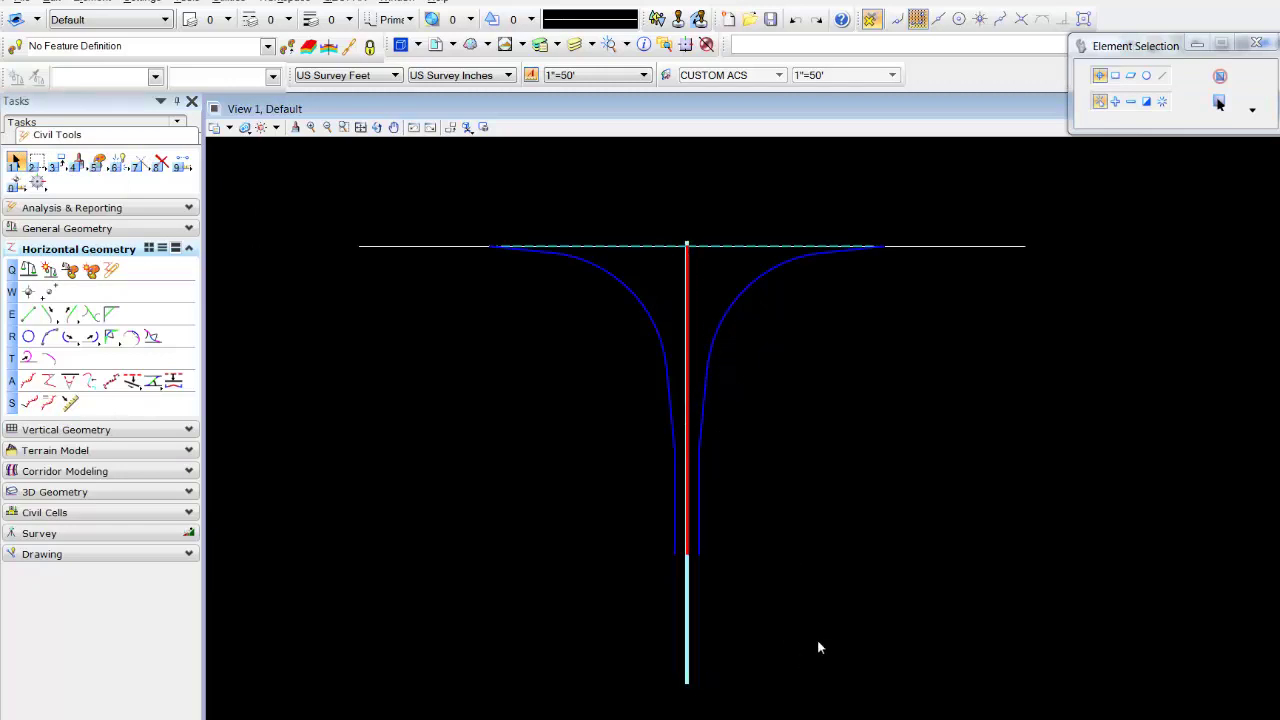
pyautogui.click(822, 638)
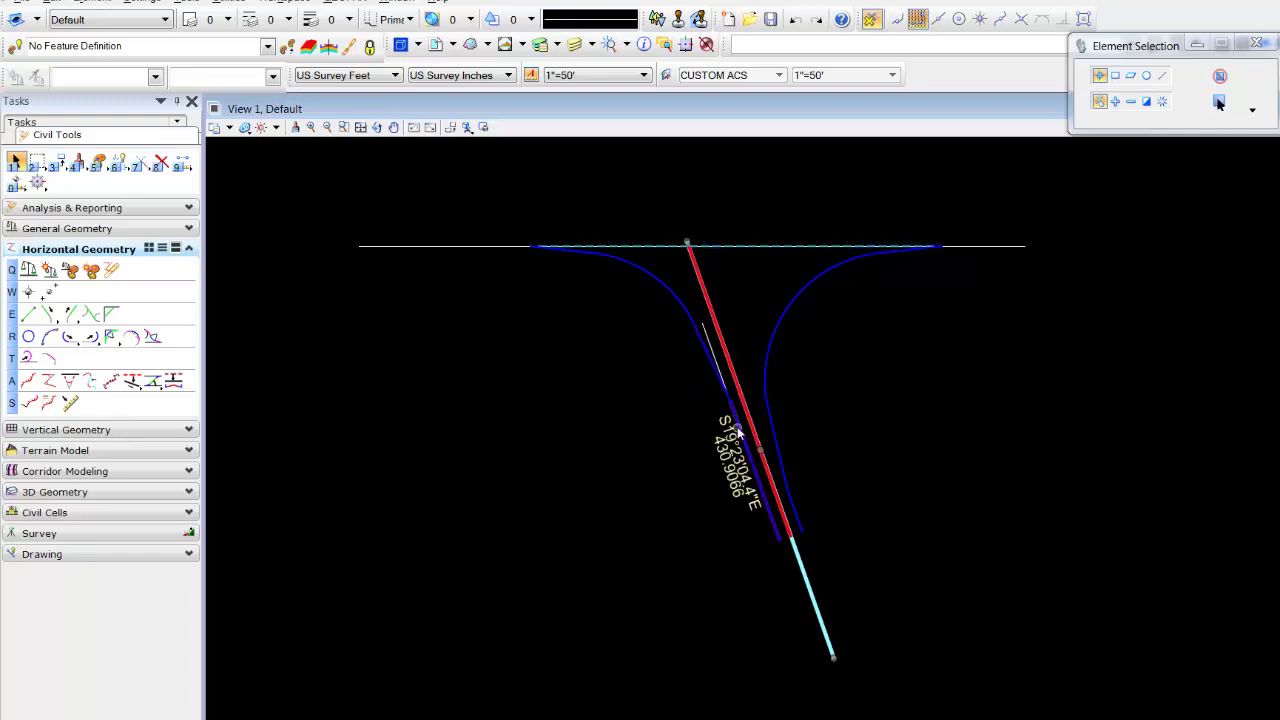
# Enlarge the left curb-return arc's radius to 234.1403
pyautogui.click(779, 334)
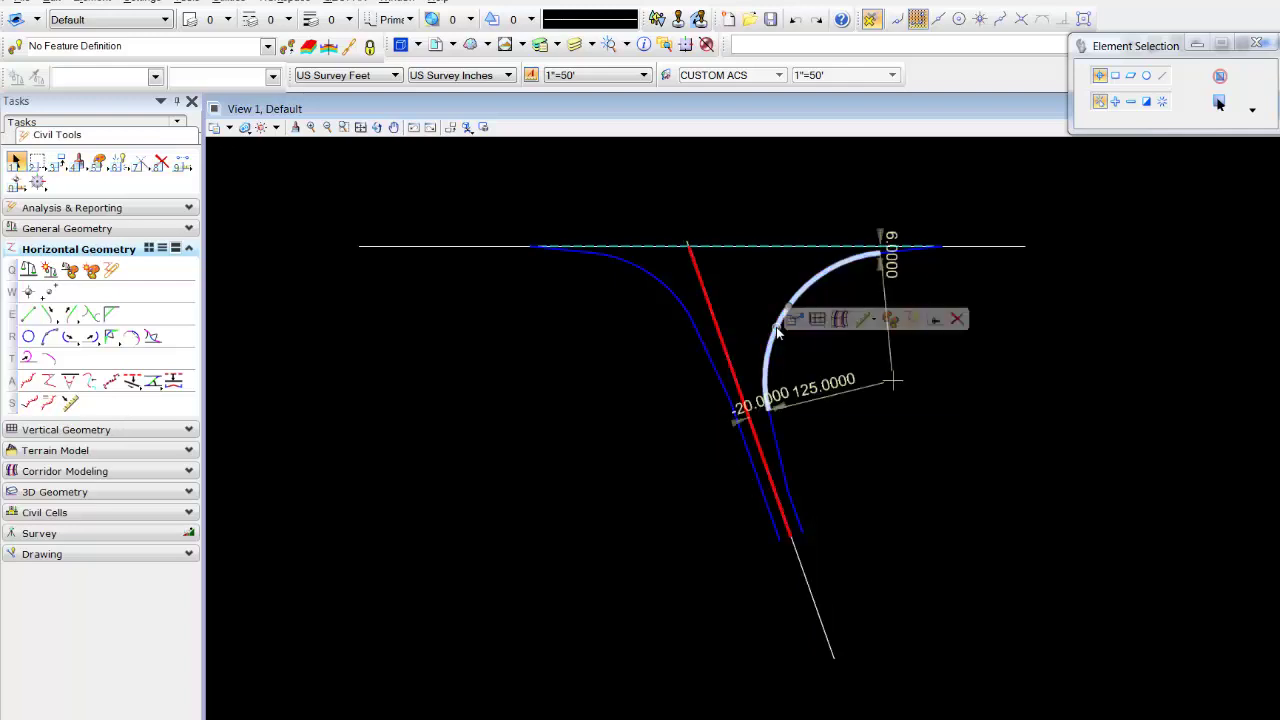
pyautogui.click(667, 290)
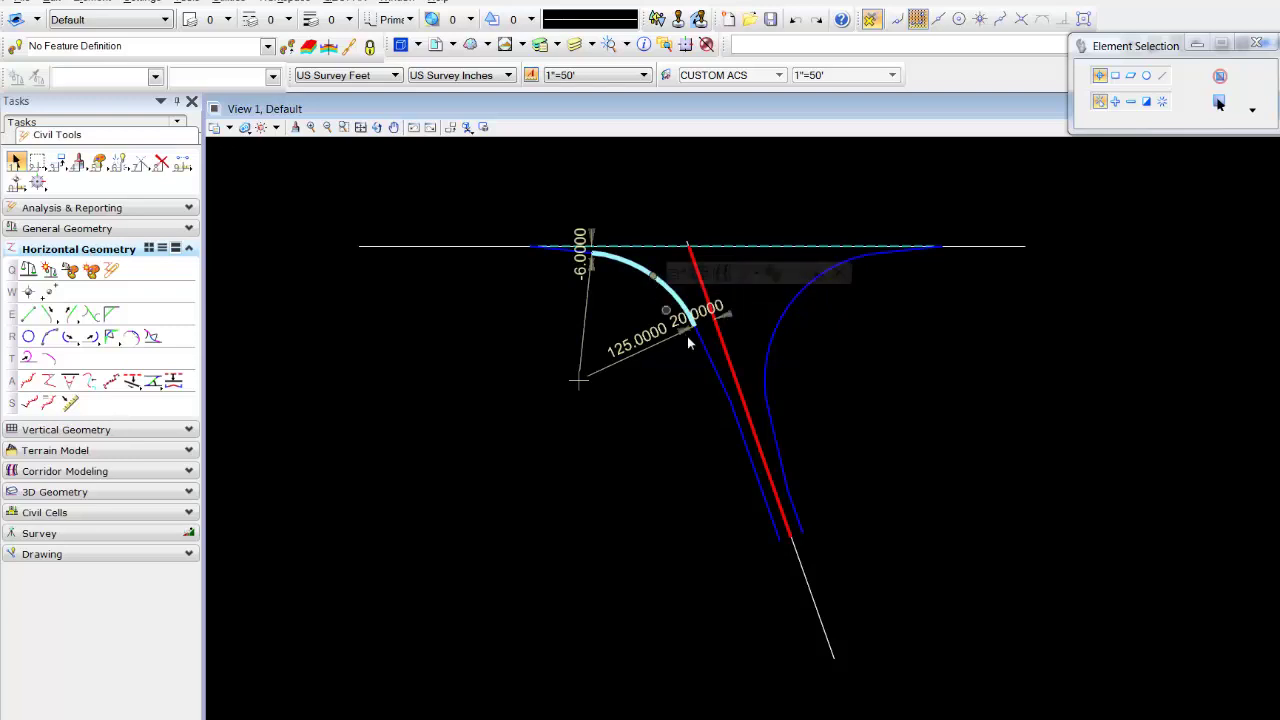
pyautogui.doubleClick(656, 276)
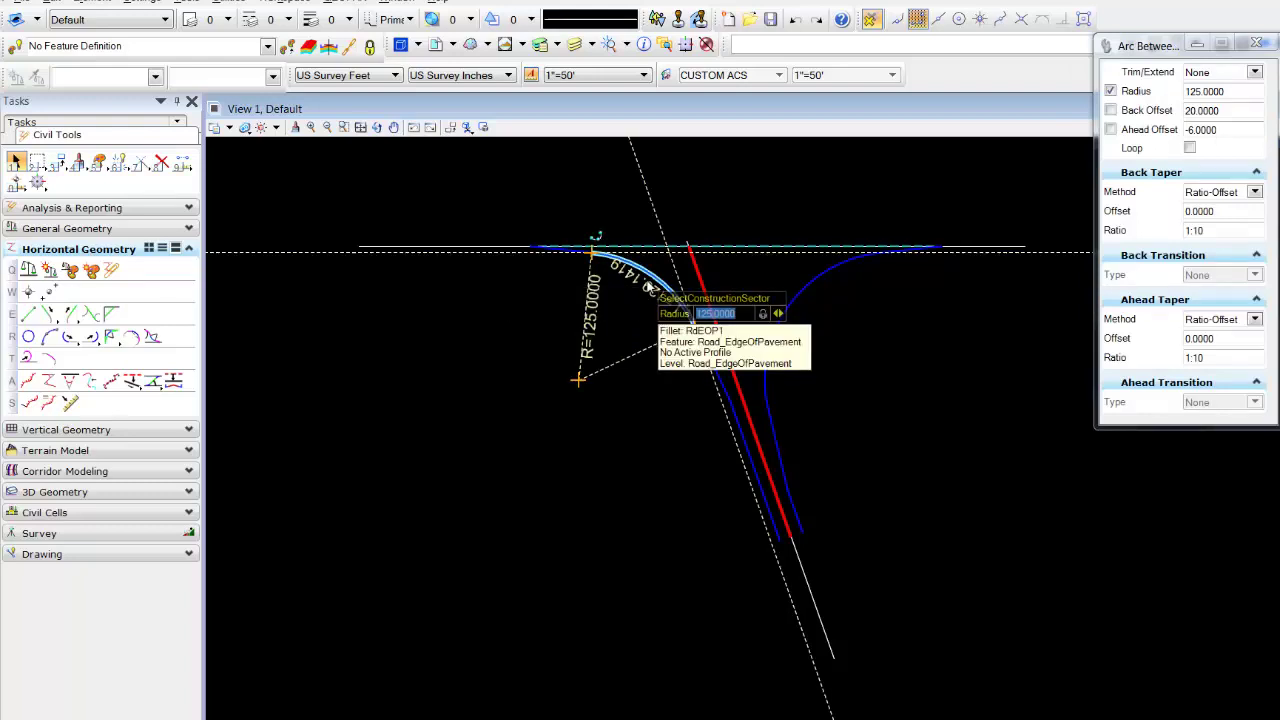
pyautogui.click(648, 287)
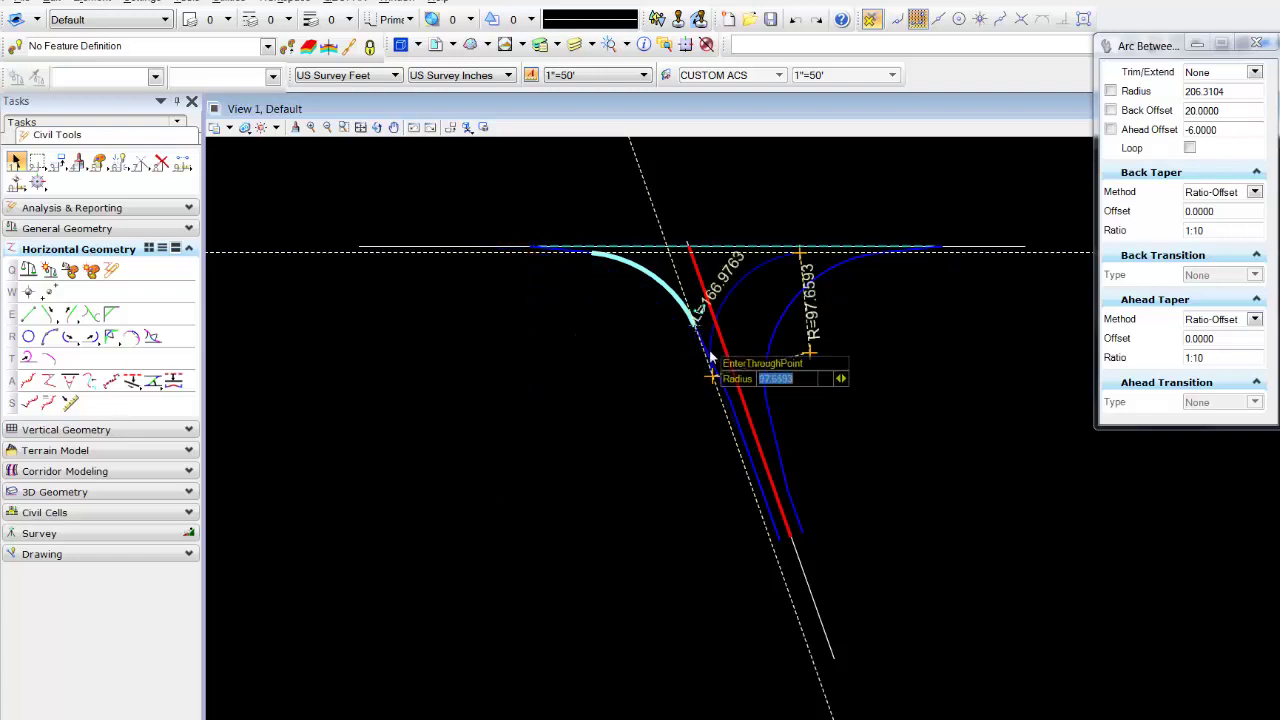
pyautogui.click(660, 318)
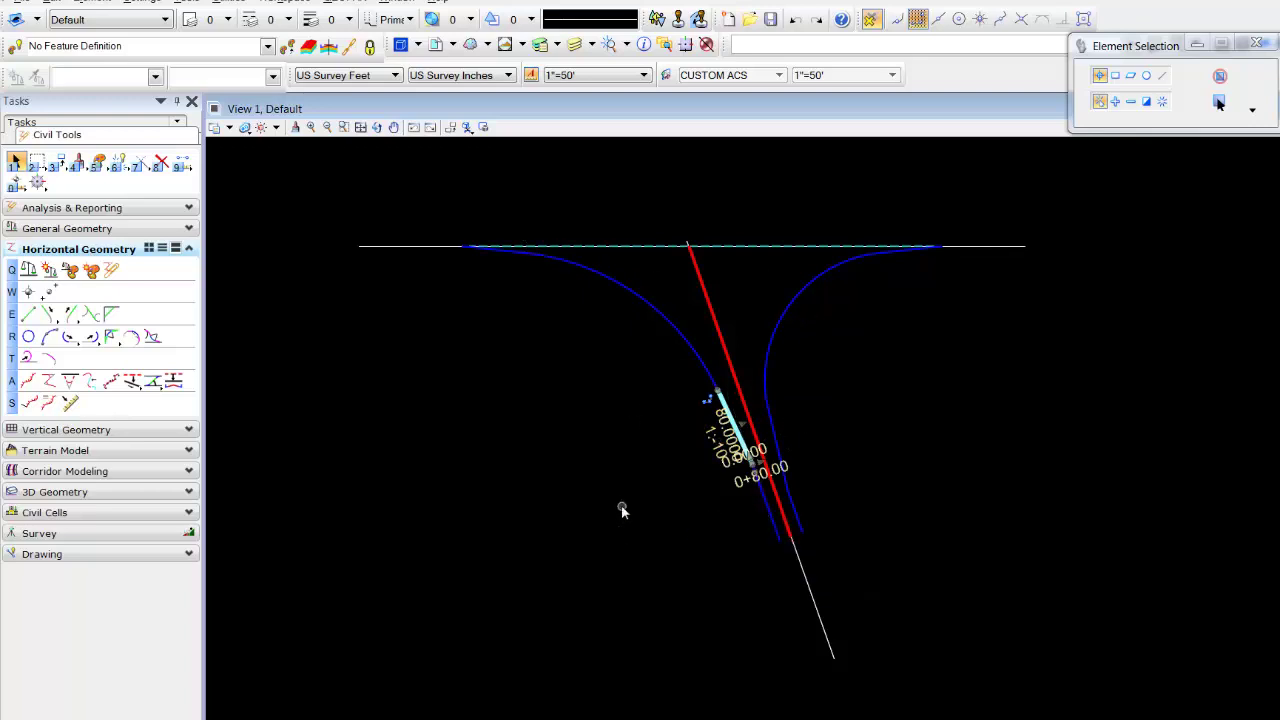
# Undo the left arc radius change and the centerline skew, then recentre the intersection
pyautogui.click(50, 2)
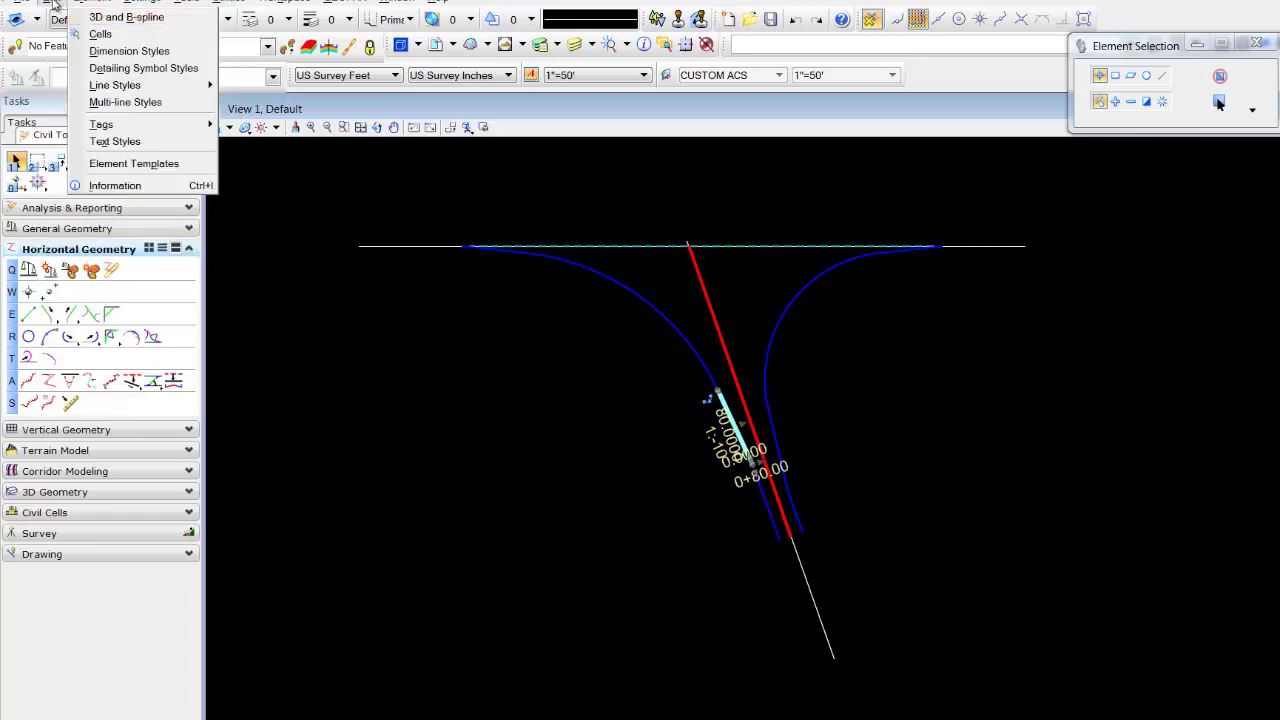
pyautogui.click(70, 17)
pyautogui.click(52, 3)
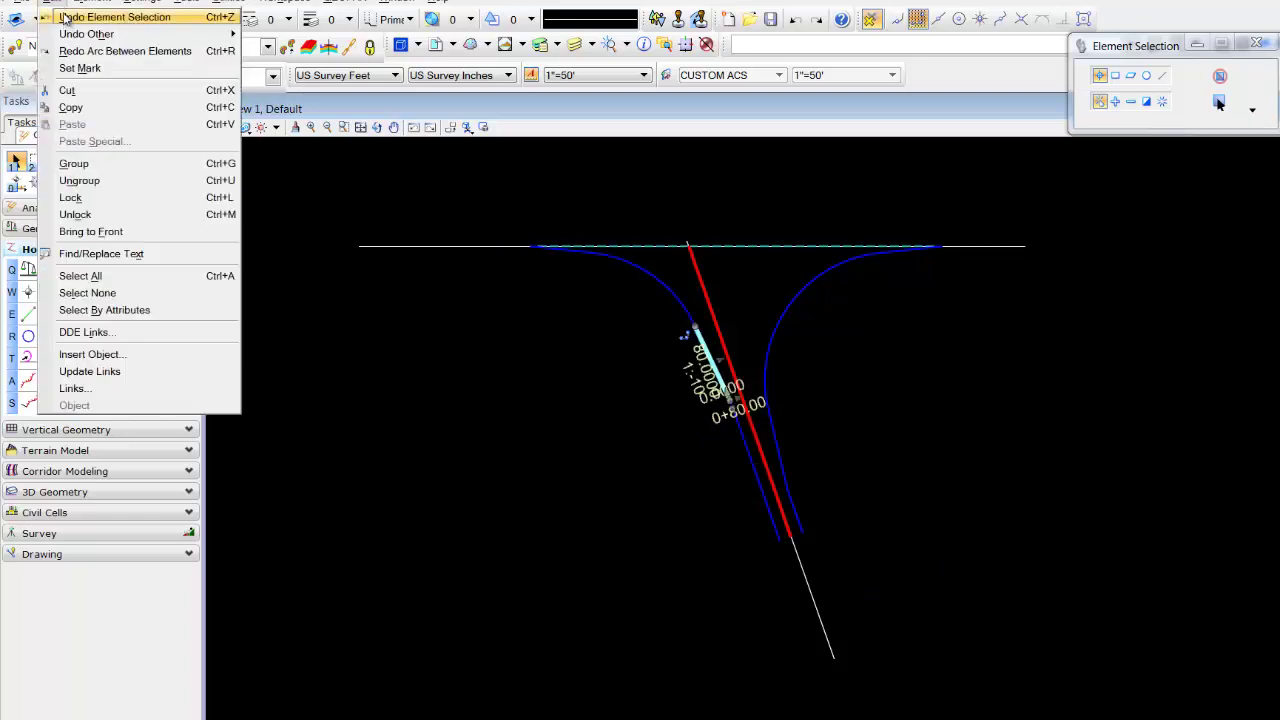
pyautogui.click(100, 17)
pyautogui.click(52, 3)
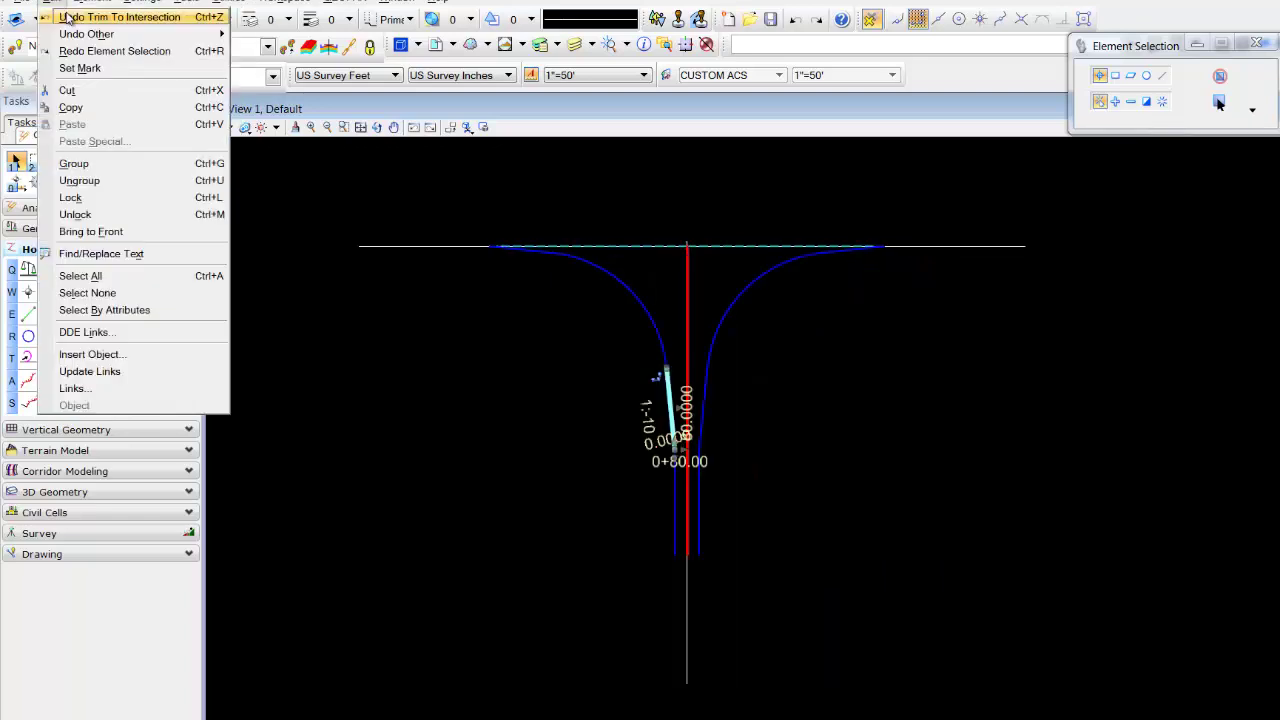
pyautogui.click(935, 398)
pyautogui.scroll(-1, 887, 367)
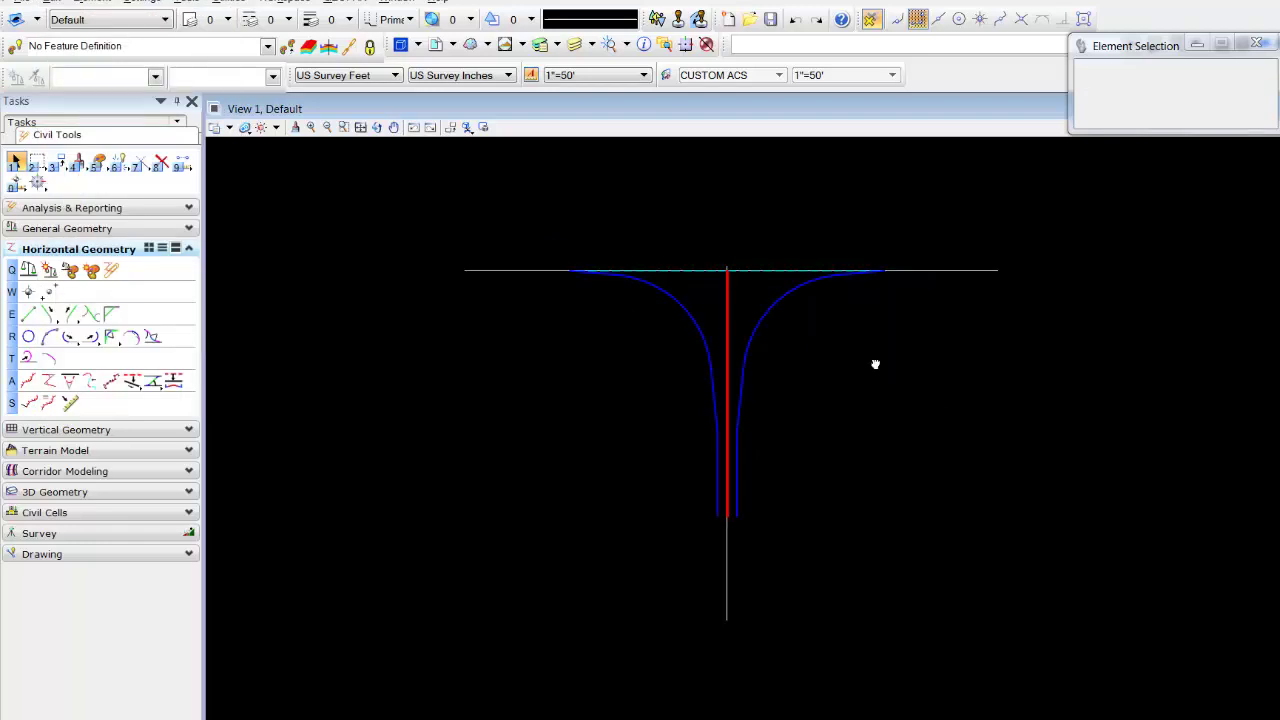
pyautogui.moveTo(875, 364); pyautogui.dragTo(836, 373, button='middle')
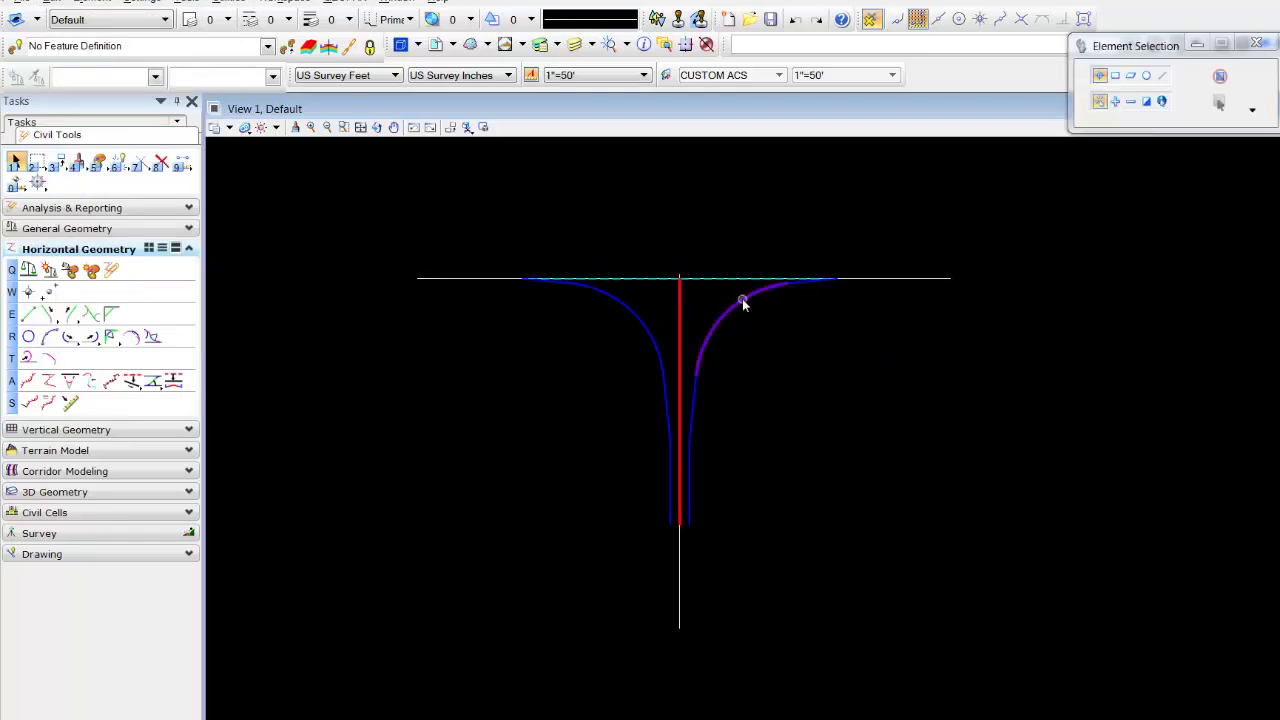